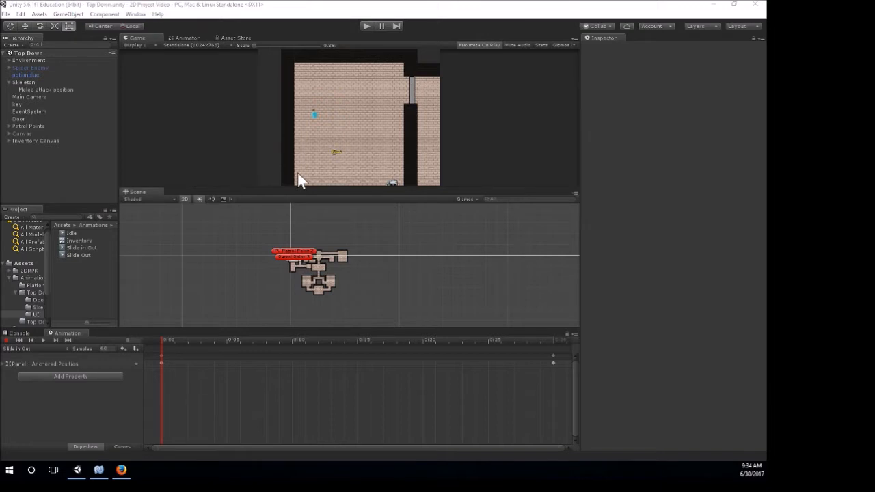
Examine the Skeleton object's attached scripts and the inventory buttons assigned to its Inventory script
{"action": "left_click", "coordinate": [27, 82]}
{"action": "scroll", "coordinate": [619, 303], "scroll_direction": "down", "scroll_amount": 10}
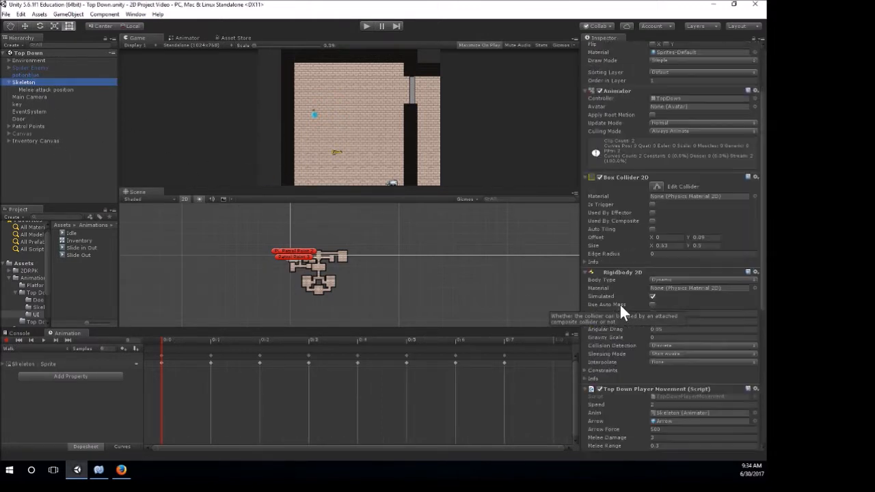
{"action": "scroll", "coordinate": [620, 308], "scroll_direction": "down", "scroll_amount": 2}
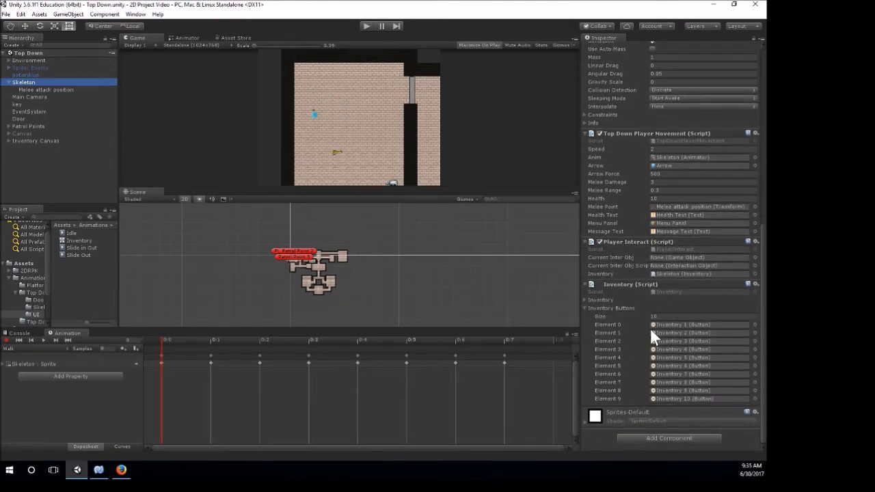
Switch to MonoDevelop and review the AddItem, FindItem, FindItemByType and RemoveItem methods in Inventory.cs
{"action": "key", "text": "alt+Tab"}
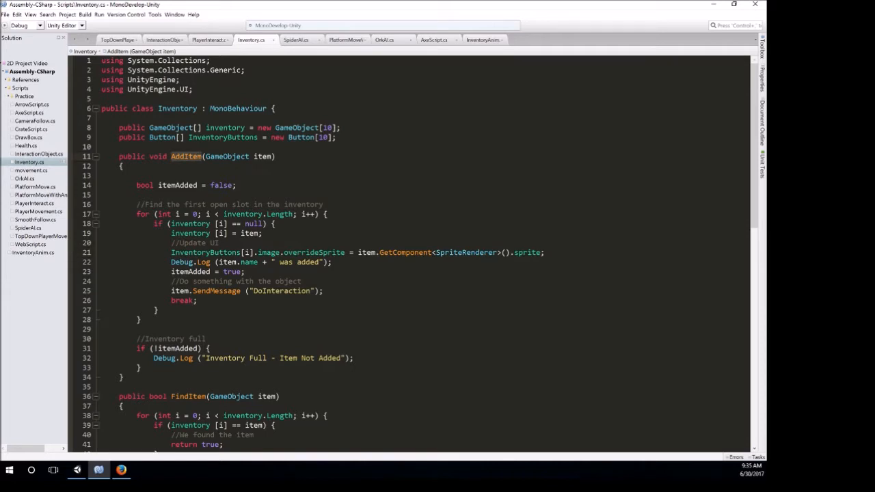
{"action": "scroll", "coordinate": [418, 254], "scroll_direction": "down", "scroll_amount": 5}
{"action": "left_click", "coordinate": [205, 265]}
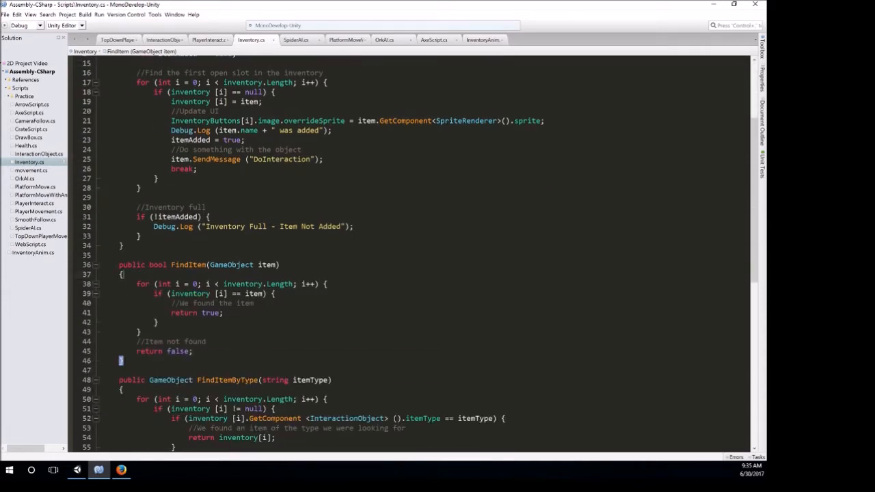
{"action": "scroll", "coordinate": [412, 254], "scroll_direction": "down", "scroll_amount": 1}
{"action": "scroll", "coordinate": [413, 254], "scroll_direction": "down", "scroll_amount": 6}
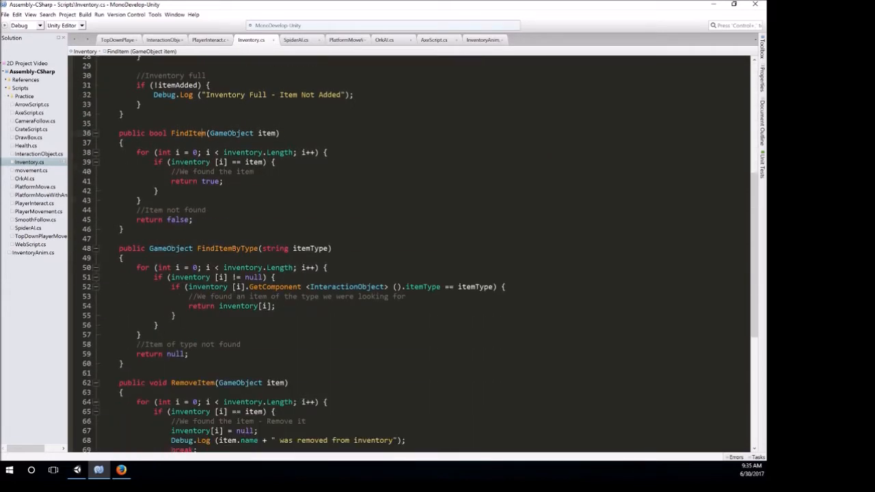
{"action": "left_click_drag", "start_coordinate": [181, 284], "coordinate": [202, 284]}
{"action": "left_click", "coordinate": [222, 284]}
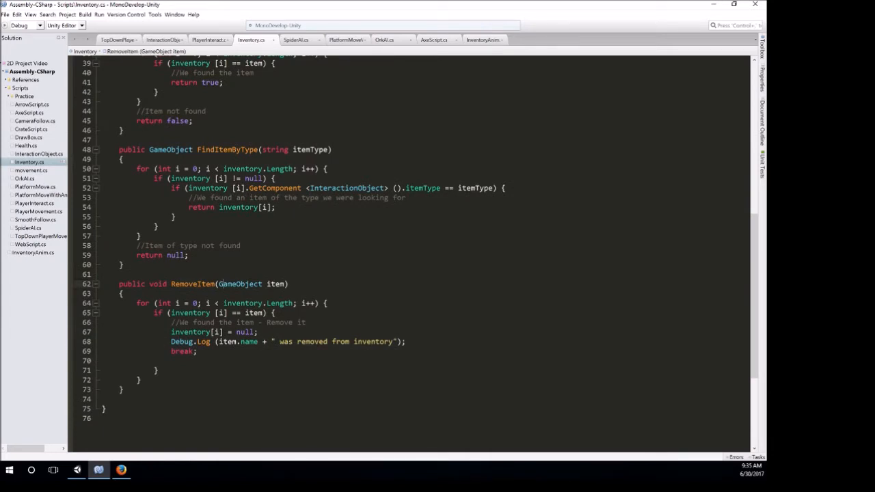
{"action": "scroll", "coordinate": [413, 254], "scroll_direction": "up", "scroll_amount": 13}
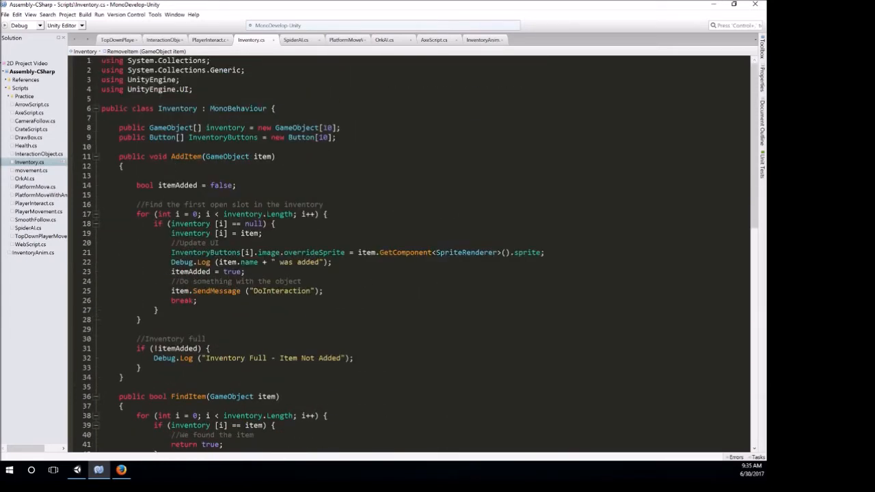
Switch back to Unity, run the game, toggle the inventory panel and walk the skeleton to the key
{"action": "key", "text": "alt+Tab"}
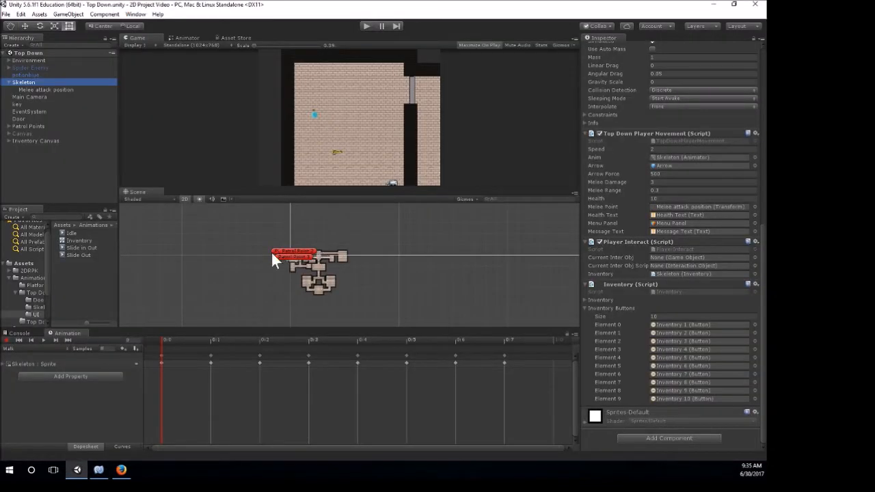
{"action": "left_click", "coordinate": [365, 25]}
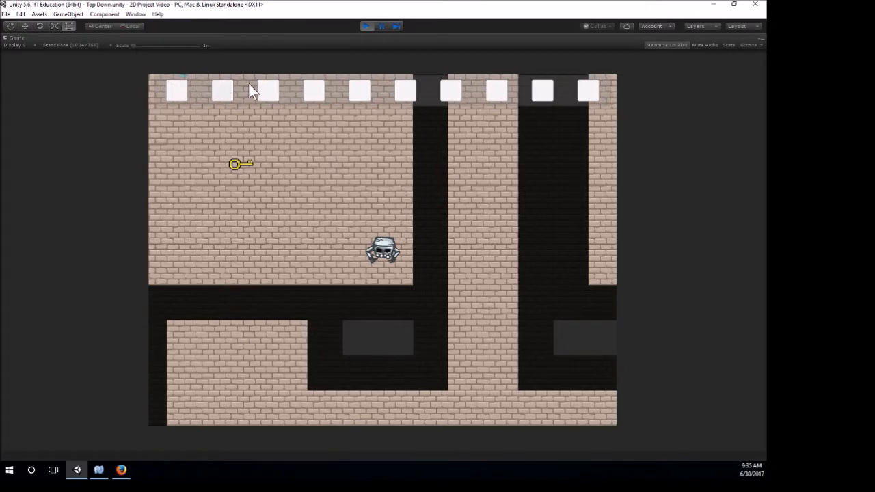
{"action": "key", "text": "i"}
{"action": "key", "text": "w"}
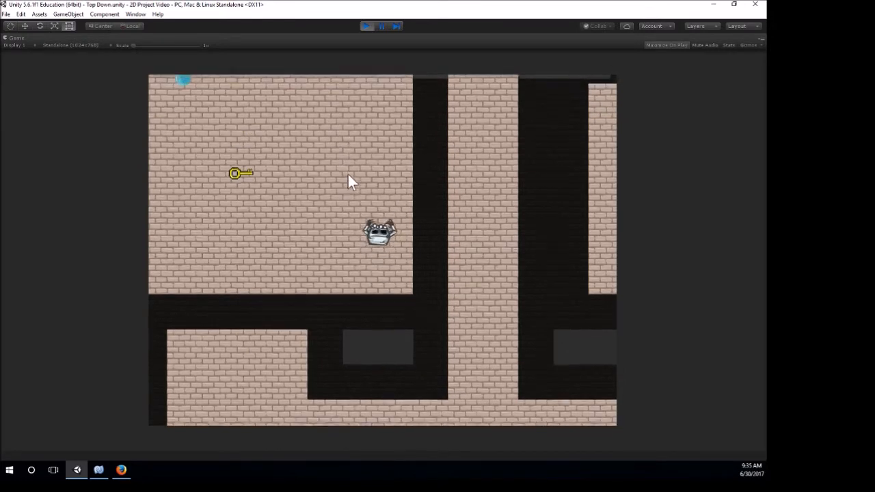
{"action": "key", "text": "w"}
{"action": "key", "text": "a"}
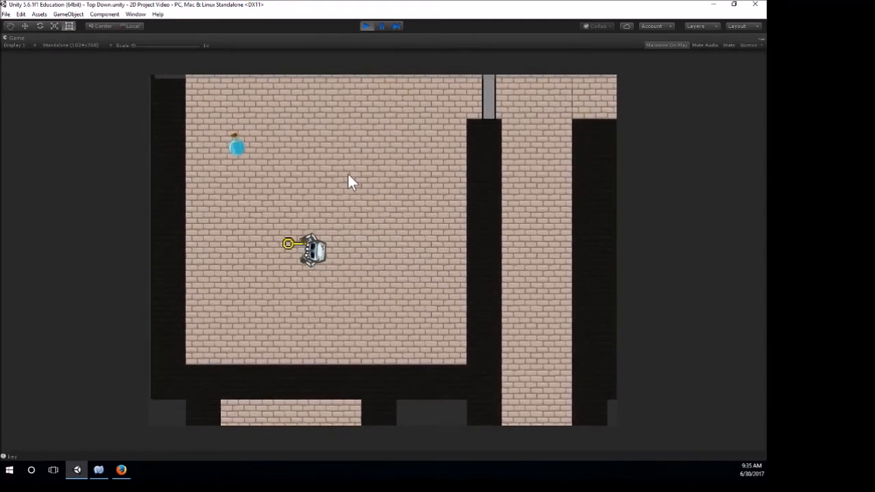
Pick up the key in the running game and toggle the inventory panel to check its first slot
{"action": "key", "text": "e"}
{"action": "key", "text": "i"}
{"action": "key", "text": "i"}
{"action": "key", "text": "i"}
{"action": "key", "text": "i"}
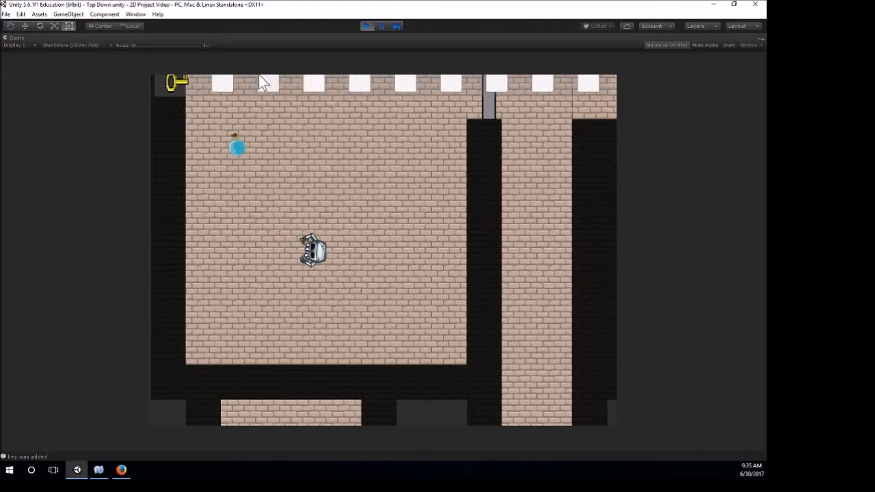
{"action": "key", "text": "i"}
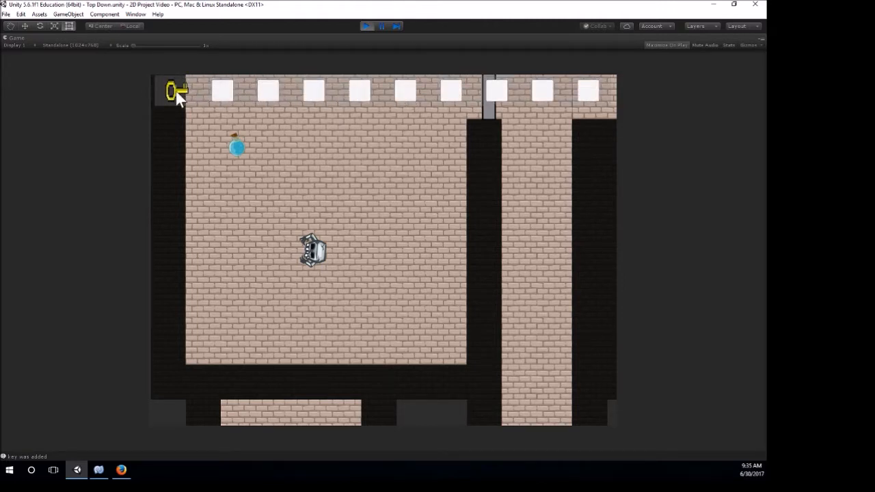
Walk the skeleton to the blue potion to test collecting it, and stop the game
{"action": "key", "text": "w"}
{"action": "key", "text": "a"}
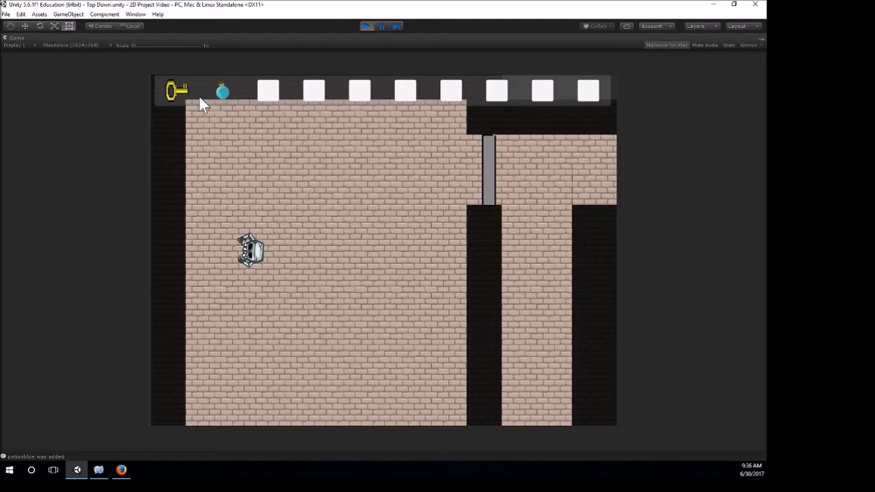
{"action": "left_click", "coordinate": [368, 26]}
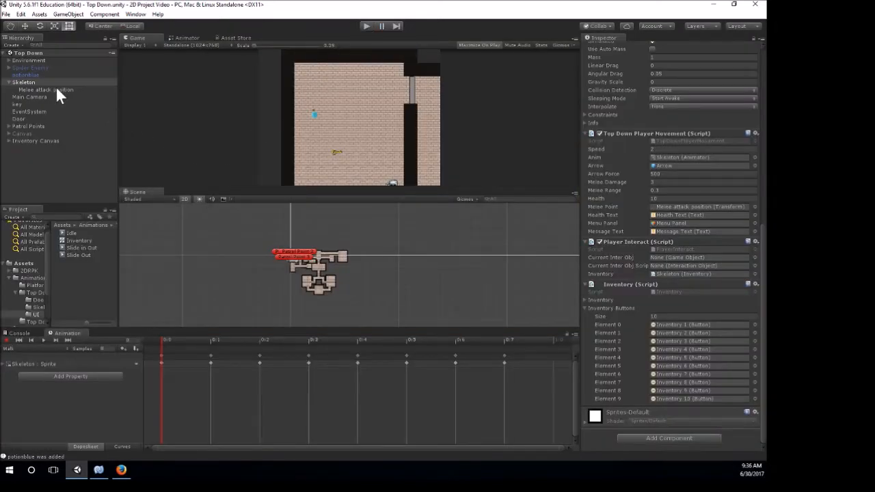
Deactivate the Inventory Canvas object and clear the selection
{"action": "left_click", "coordinate": [30, 141]}
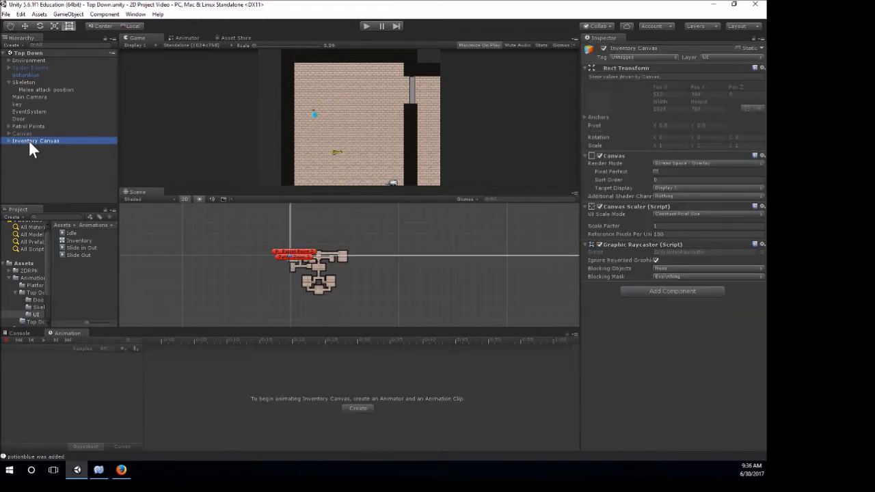
{"action": "left_click", "coordinate": [603, 48]}
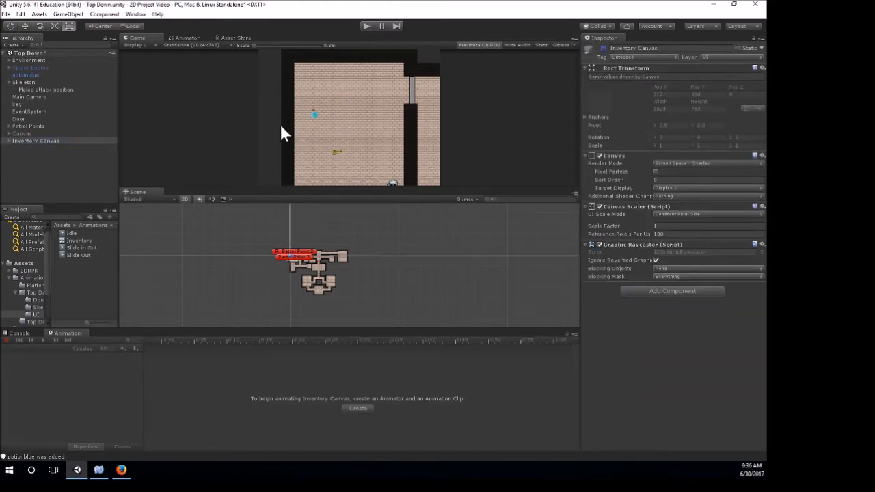
{"action": "left_click", "coordinate": [79, 165]}
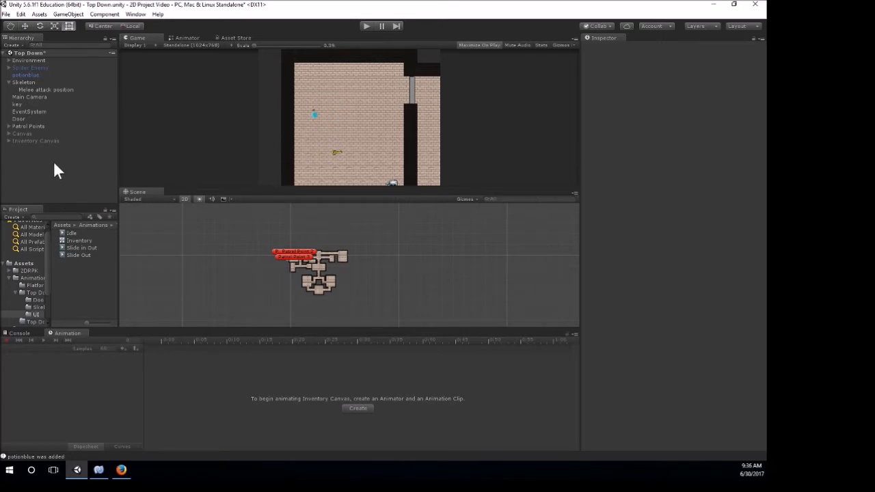
Add a new UI canvas at the root level of the Top Down scene
{"action": "right_click", "coordinate": [55, 170]}
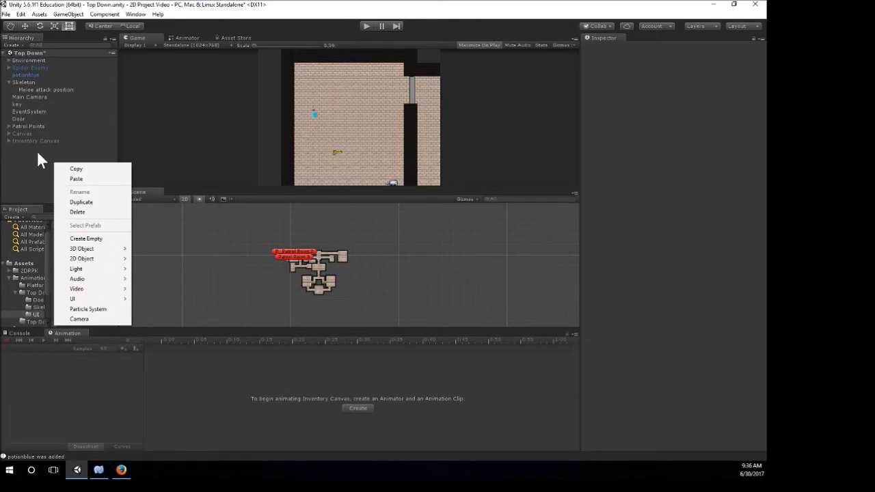
{"action": "mouse_move", "coordinate": [104, 298]}
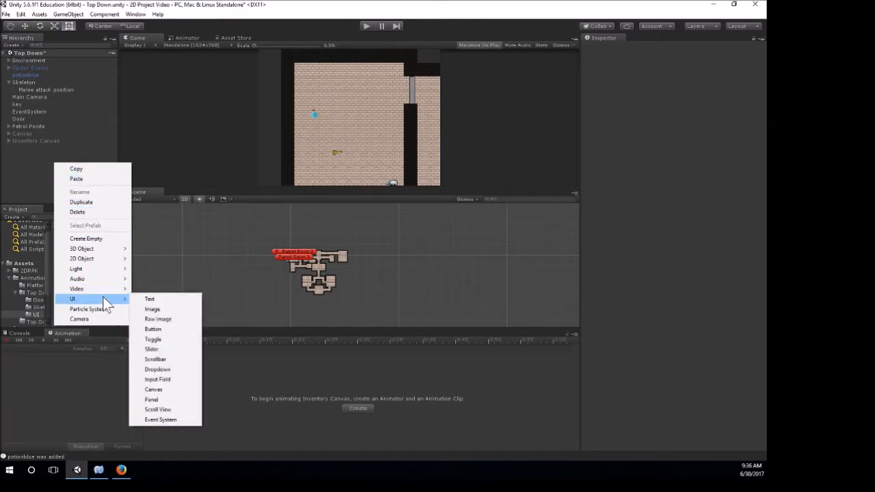
{"action": "left_click", "coordinate": [156, 390]}
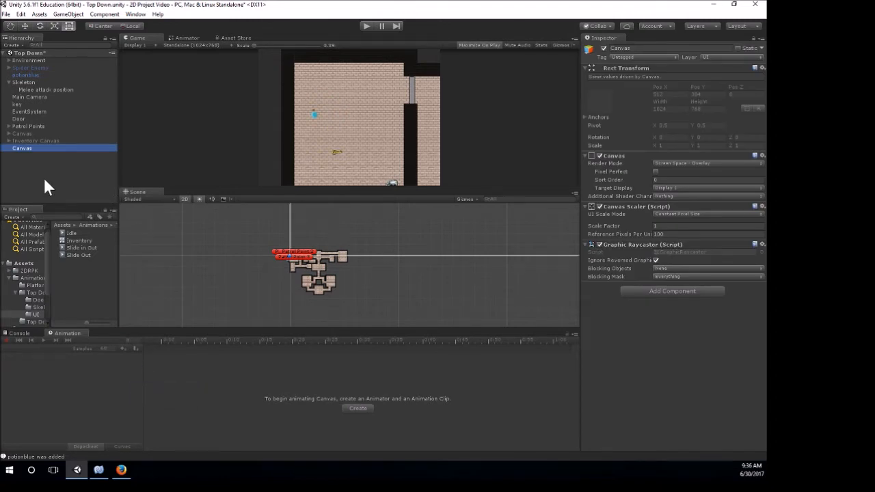
Rename the new canvas as Inventory Canvas 2
{"action": "left_click", "coordinate": [25, 148]}
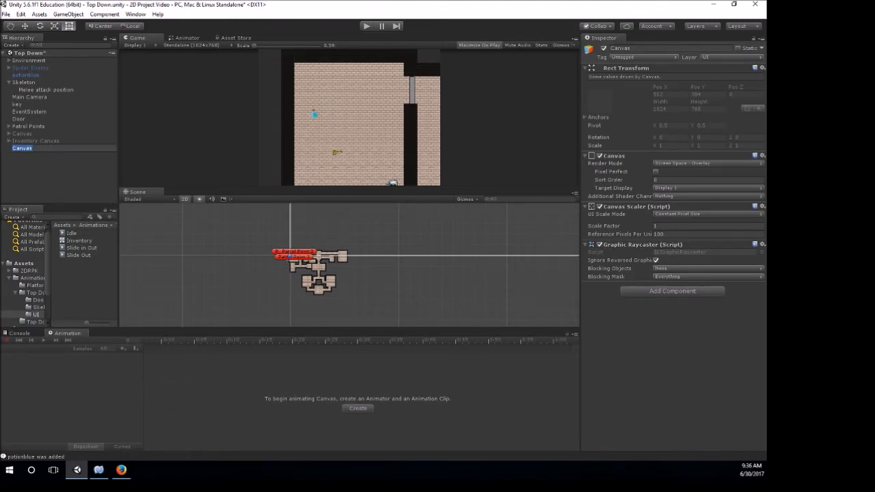
{"action": "type", "text": "Inventory"}
{"action": "type", "text": " Canva"}
{"action": "type", "text": "as"}
{"action": "key", "text": "BackSpace"}
{"action": "key", "text": "BackSpace"}
{"action": "key", "text": "BackSpace"}
{"action": "key", "text": "BackSpace"}
{"action": "type", "text": "va"}
{"action": "type", "text": "s 2"}
{"action": "key", "text": "Return"}
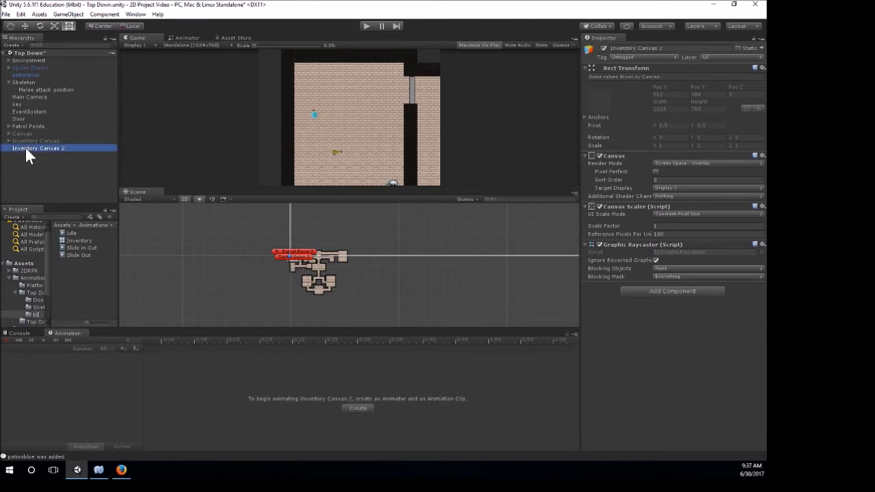
Set the render mode of Inventory Canvas 2 to Screen Space - Overlay and frame the whole canvas in the scene
{"action": "left_click", "coordinate": [693, 163]}
{"action": "left_click", "coordinate": [691, 172]}
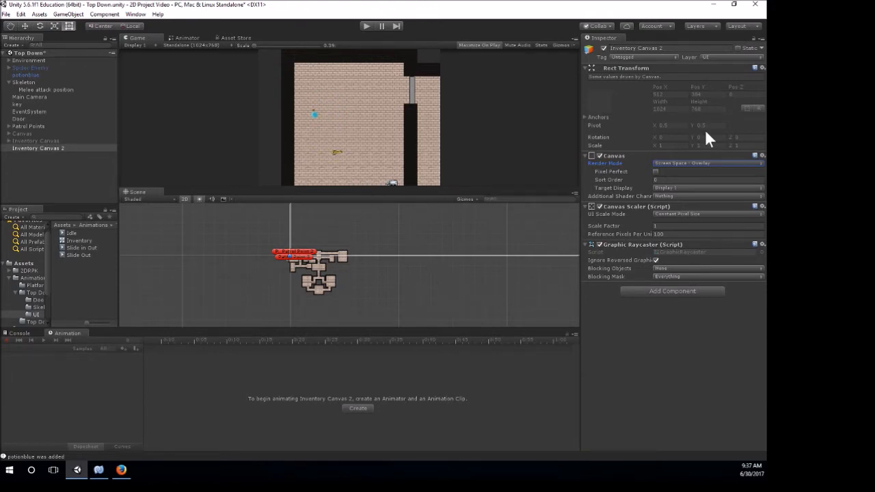
{"action": "scroll", "coordinate": [400, 241], "scroll_direction": "down", "scroll_amount": 5}
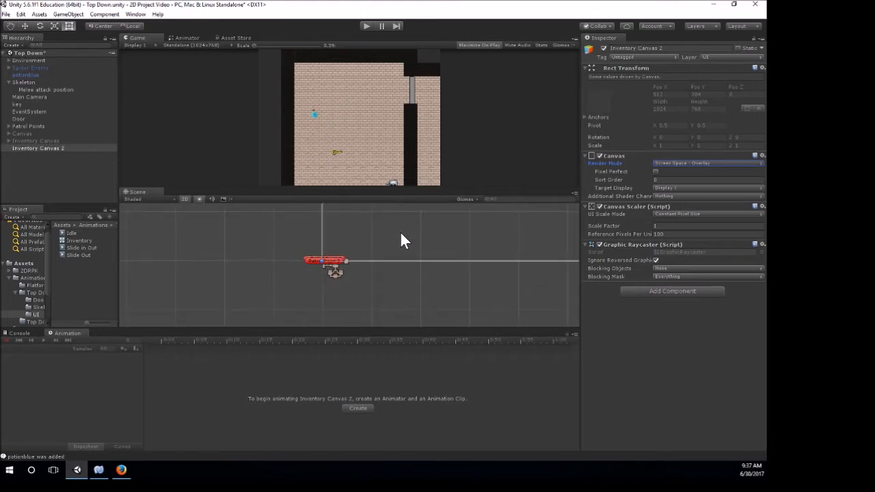
{"action": "scroll", "coordinate": [421, 229], "scroll_direction": "down", "scroll_amount": 2}
{"action": "middle_click_drag", "start_coordinate": [421, 229], "coordinate": [361, 271]}
{"action": "scroll", "coordinate": [355, 262], "scroll_direction": "up", "scroll_amount": 1}
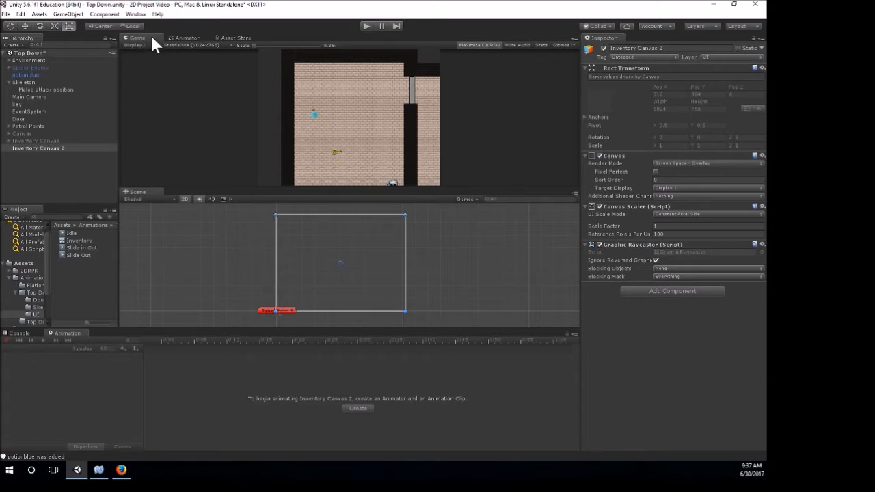
Try the 16:9 aspect ratio in the game view and restore Standalone (1024x768)
{"action": "left_click", "coordinate": [198, 45]}
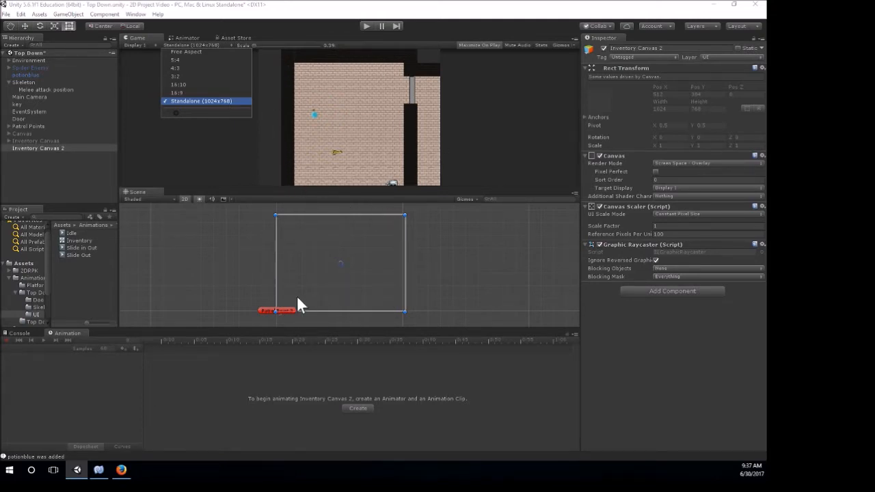
{"action": "left_click", "coordinate": [193, 92]}
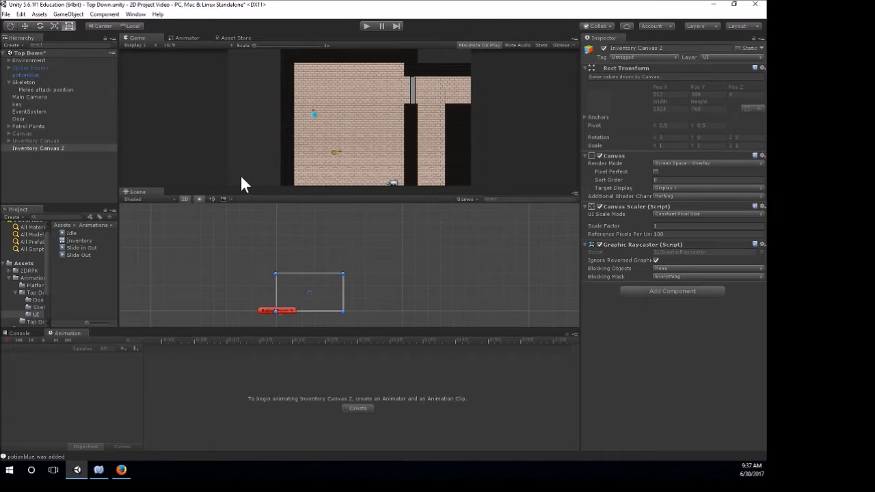
{"action": "left_click", "coordinate": [172, 46]}
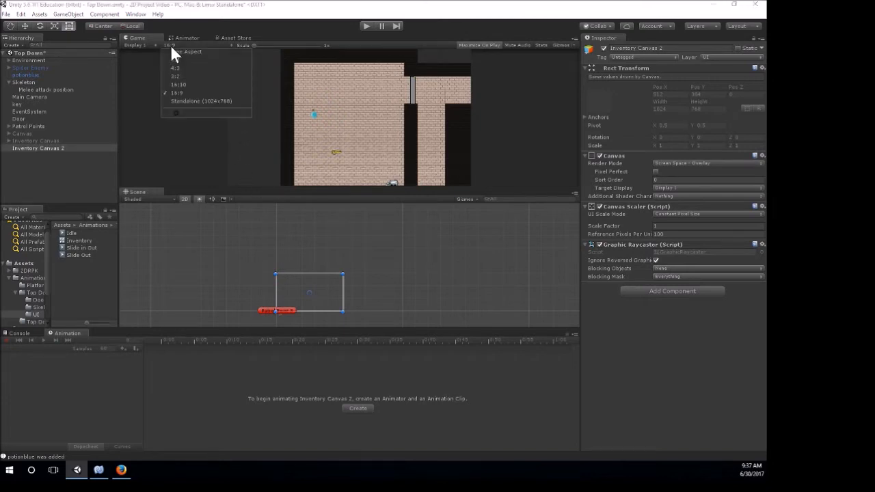
{"action": "left_click", "coordinate": [187, 100]}
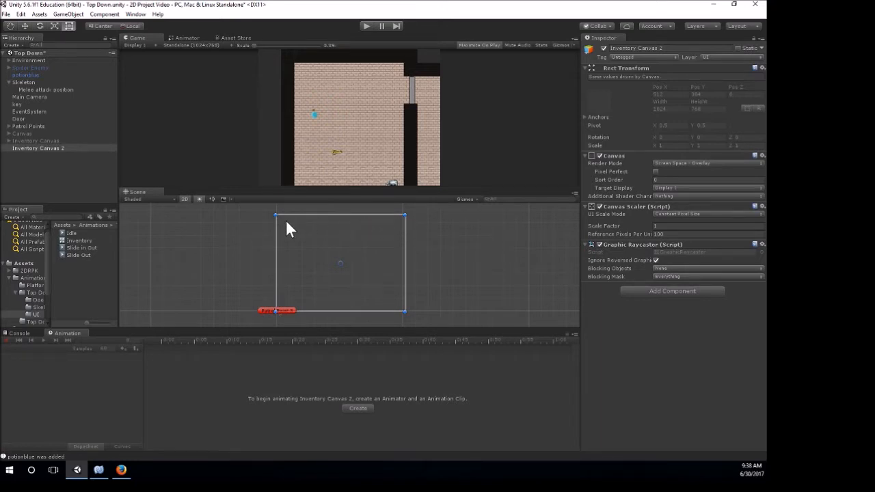
Add a UI panel under Inventory Canvas 2 and anchor it to the top center
{"action": "right_click", "coordinate": [38, 148]}
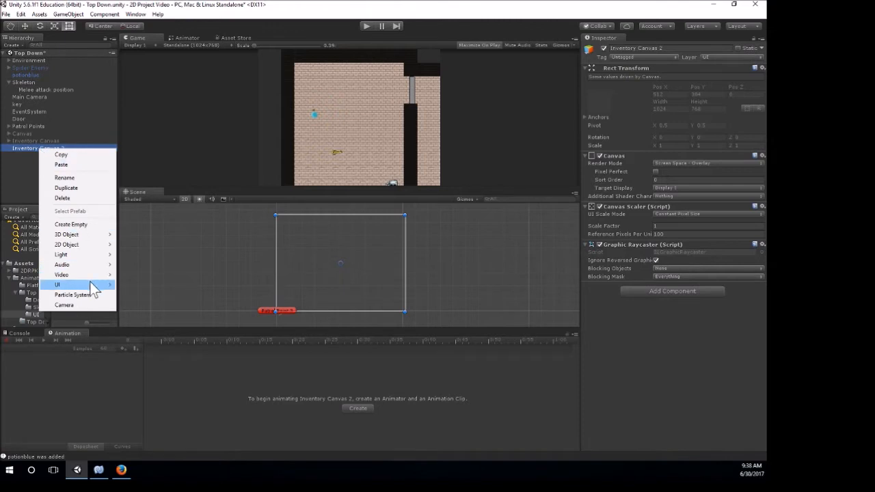
{"action": "mouse_move", "coordinate": [92, 288]}
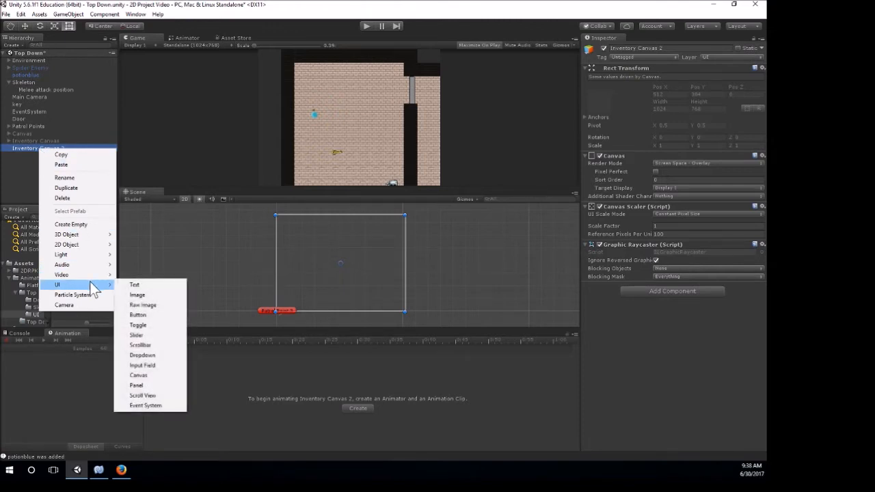
{"action": "left_click", "coordinate": [143, 386]}
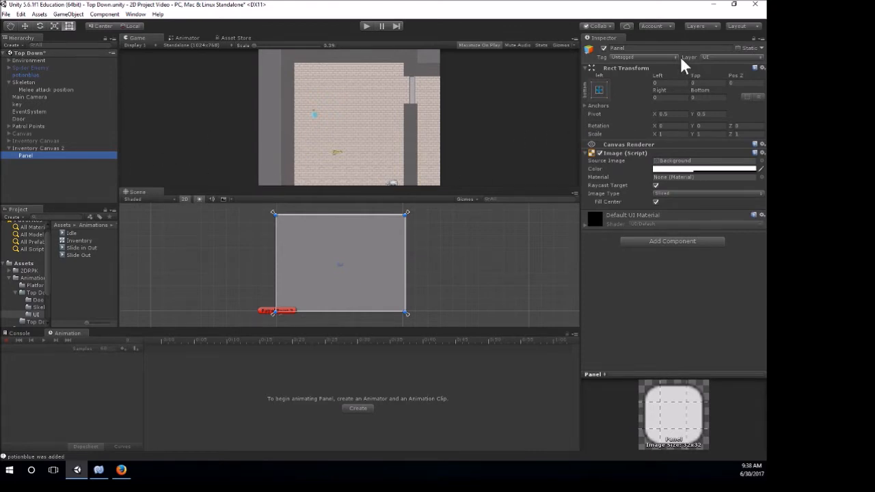
{"action": "left_click", "coordinate": [599, 90]}
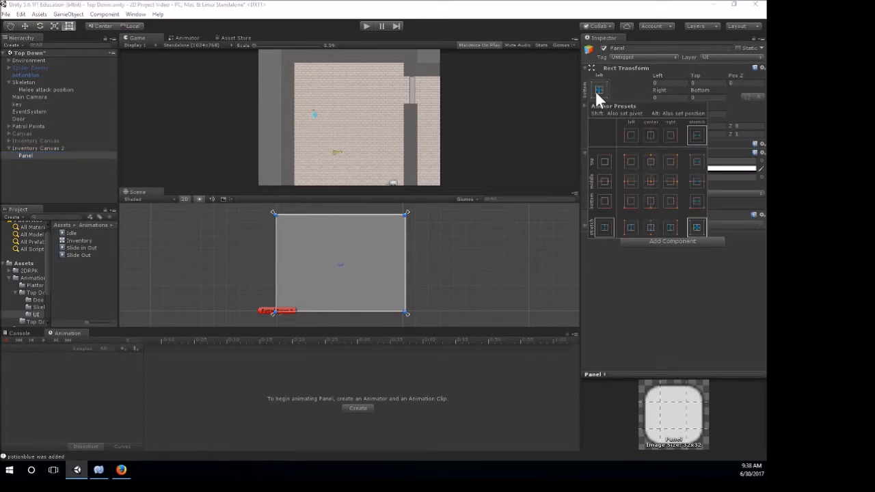
{"action": "left_click", "coordinate": [651, 161]}
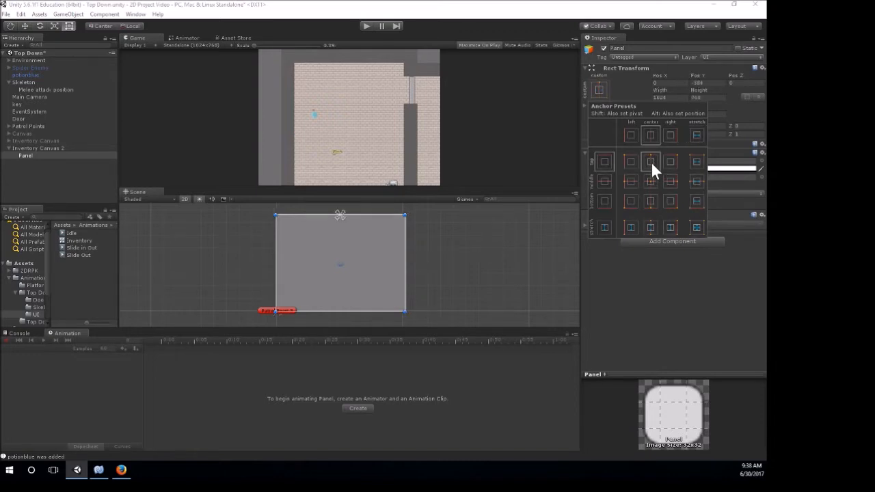
Shrink the panel to a height of 70 and move it flush against the canvas's top edge at Pos Y -35
{"action": "left_click", "coordinate": [343, 309]}
{"action": "left_click_drag", "start_coordinate": [344, 312], "coordinate": [353, 229]}
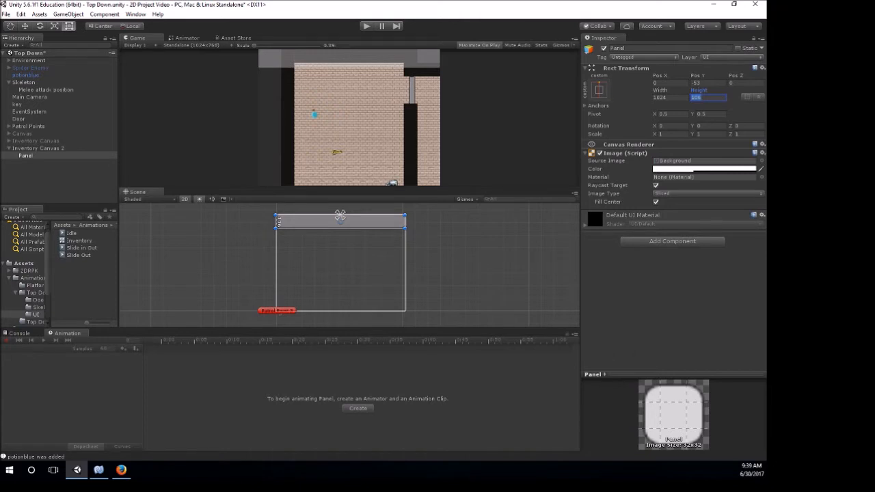
{"action": "type", "text": "70"}
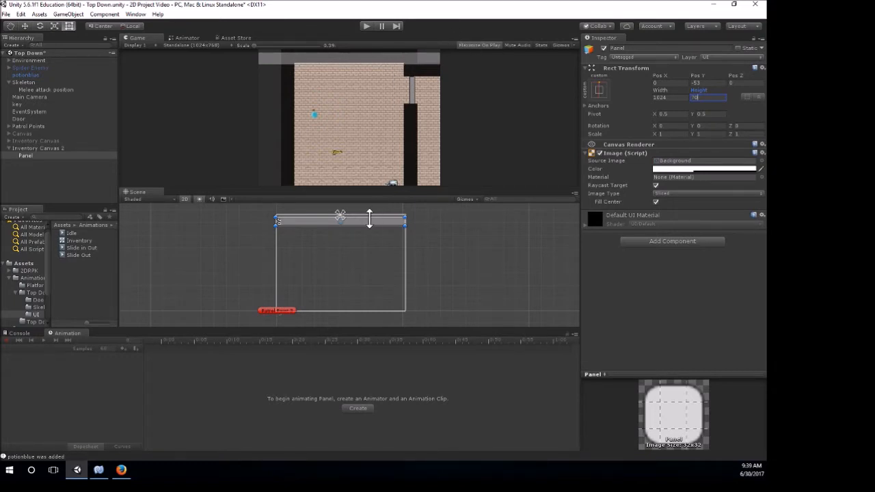
{"action": "scroll", "coordinate": [369, 217], "scroll_direction": "up", "scroll_amount": 5}
{"action": "middle_click_drag", "start_coordinate": [370, 262], "coordinate": [383, 280]}
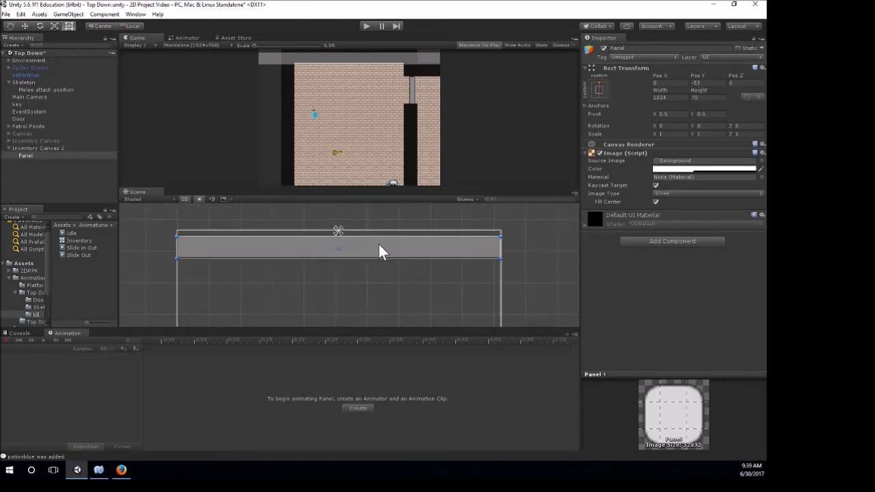
{"action": "left_click_drag", "start_coordinate": [377, 241], "coordinate": [377, 237]}
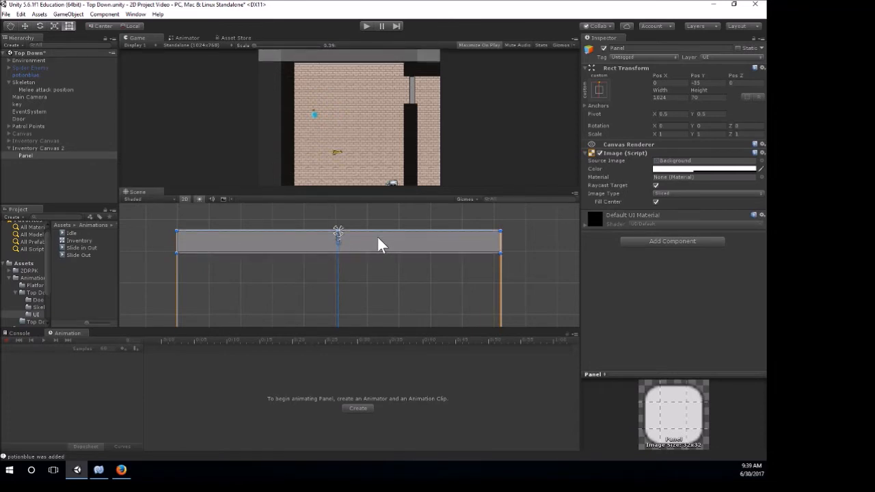
{"action": "left_click_drag", "start_coordinate": [377, 238], "coordinate": [379, 238]}
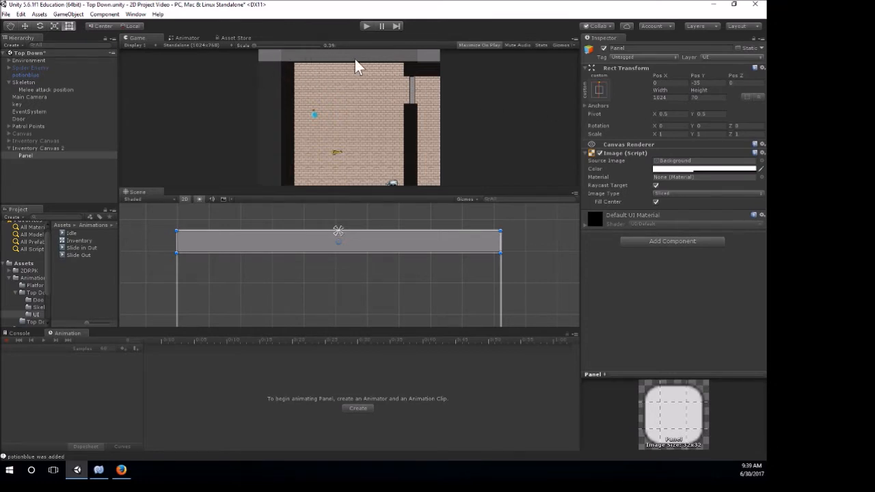
Set the panel's image color to grey B0B0B0 with an alpha of 89
{"action": "left_click", "coordinate": [675, 169]}
{"action": "mouse_move", "coordinate": [81, 126]}
{"action": "left_mouse_down"}
{"action": "mouse_move", "coordinate": [131, 132]}
{"action": "mouse_move", "coordinate": [133, 144]}
{"action": "mouse_move", "coordinate": [106, 150]}
{"action": "mouse_move", "coordinate": [86, 168]}
{"action": "mouse_move", "coordinate": [79, 124]}
{"action": "mouse_move", "coordinate": [112, 128]}
{"action": "mouse_move", "coordinate": [101, 128]}
{"action": "left_mouse_up"}
{"action": "left_click", "coordinate": [153, 165]}
{"action": "left_click", "coordinate": [122, 137]}
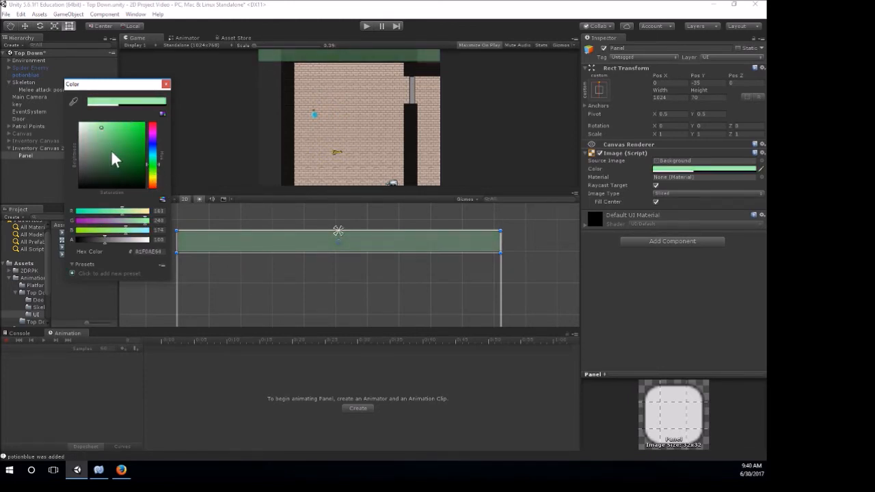
{"action": "mouse_move", "coordinate": [100, 127]}
{"action": "left_mouse_down"}
{"action": "mouse_move", "coordinate": [74, 129]}
{"action": "mouse_move", "coordinate": [71, 142]}
{"action": "left_mouse_up"}
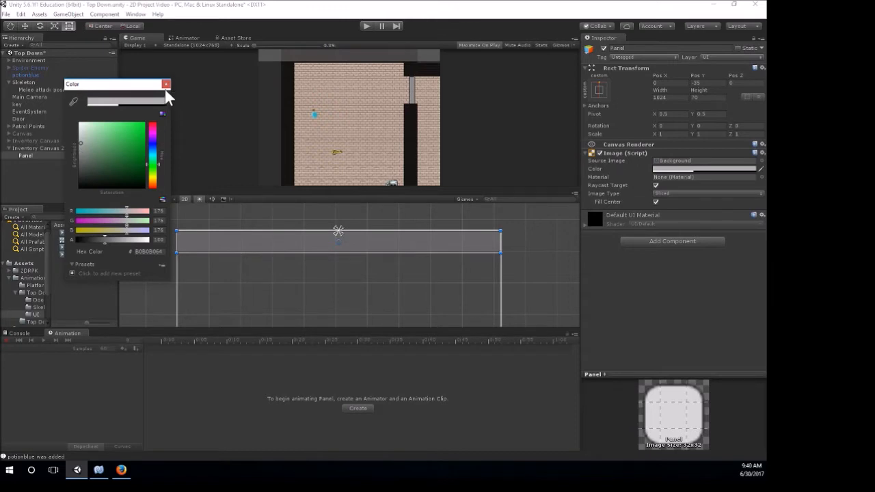
{"action": "left_click_drag", "start_coordinate": [105, 240], "coordinate": [168, 243]}
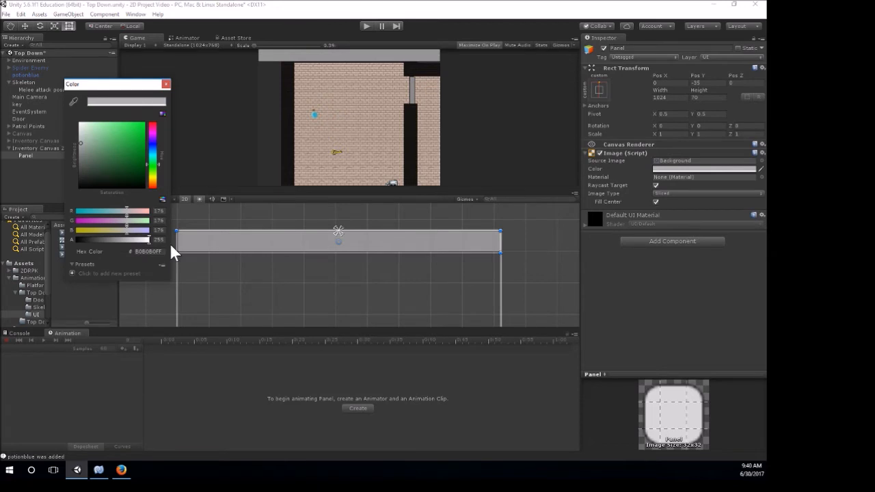
{"action": "left_click_drag", "start_coordinate": [170, 243], "coordinate": [103, 239]}
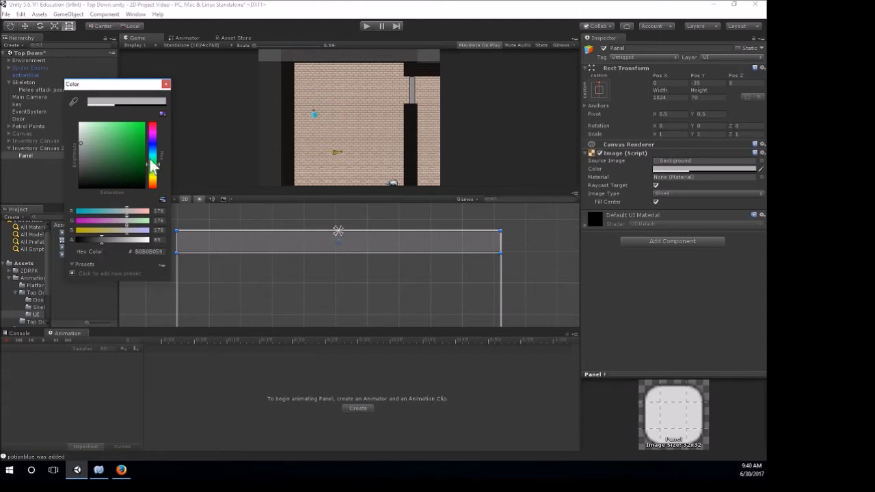
{"action": "left_click", "coordinate": [166, 83]}
Rename the panel as Inventroy Panel and bring up the console
{"action": "left_click", "coordinate": [39, 156]}
{"action": "left_click", "coordinate": [40, 155]}
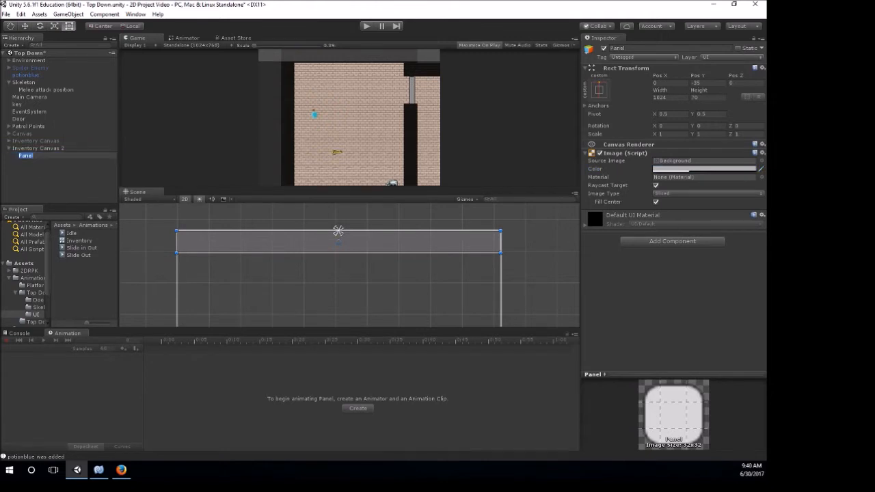
{"action": "type", "text": "Inventroy Panel"}
{"action": "key", "text": "Return"}
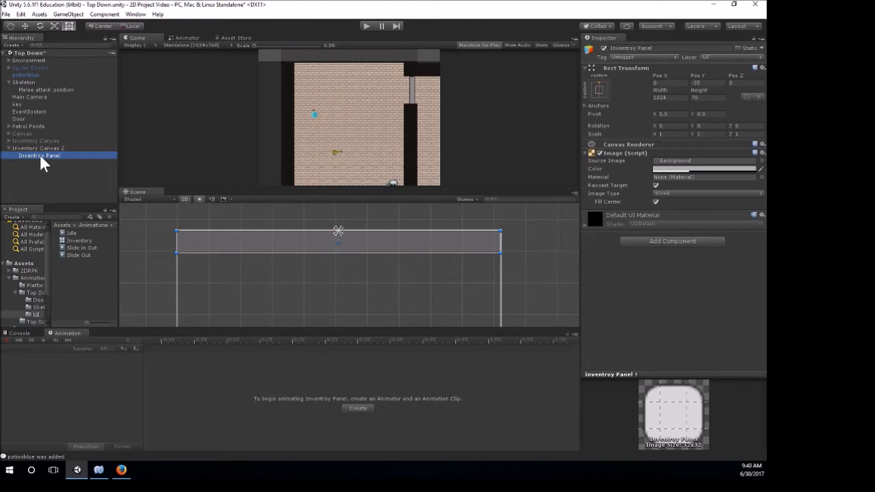
{"action": "left_click", "coordinate": [25, 333]}
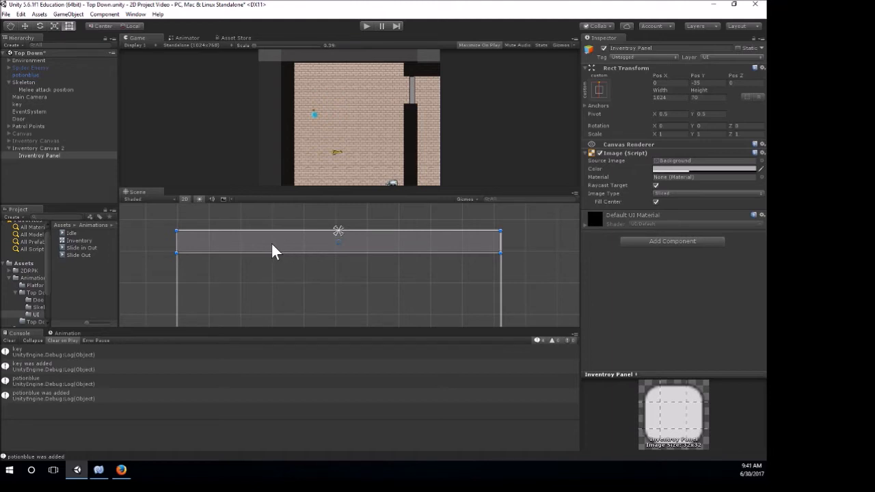
Add a UI button under Inventroy Panel and set its width and height to 50
{"action": "right_click", "coordinate": [49, 155]}
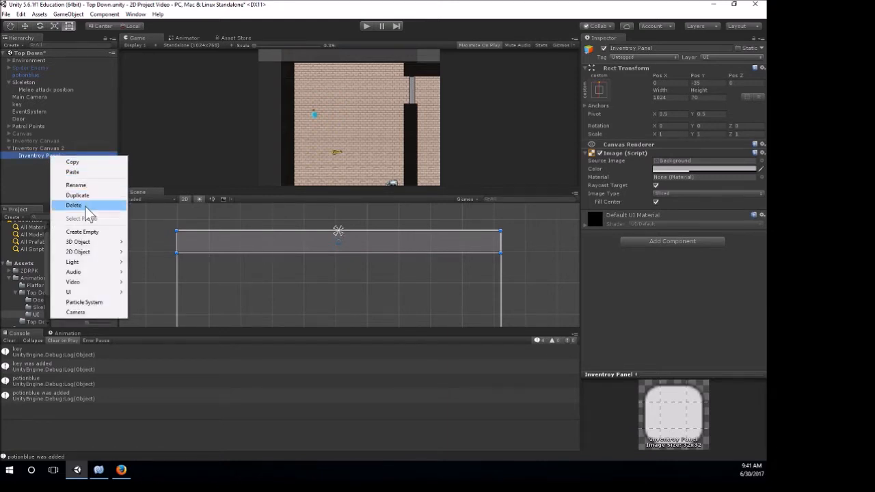
{"action": "mouse_move", "coordinate": [94, 293]}
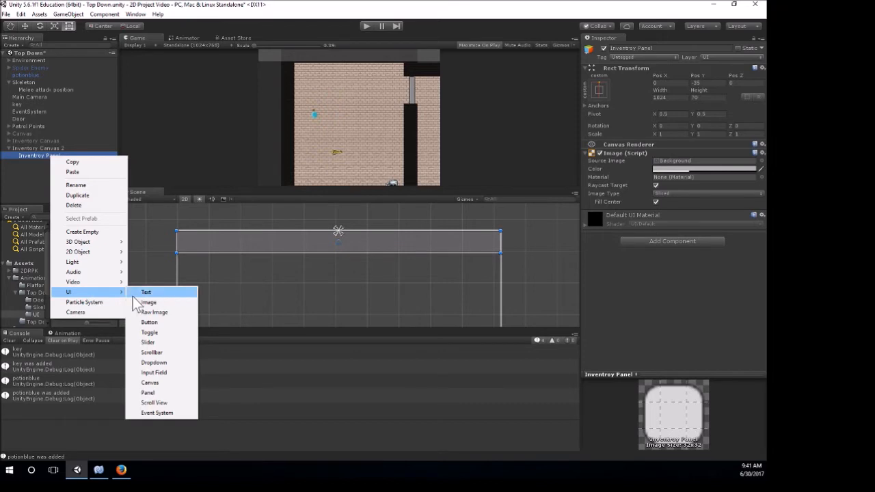
{"action": "left_click", "coordinate": [157, 322]}
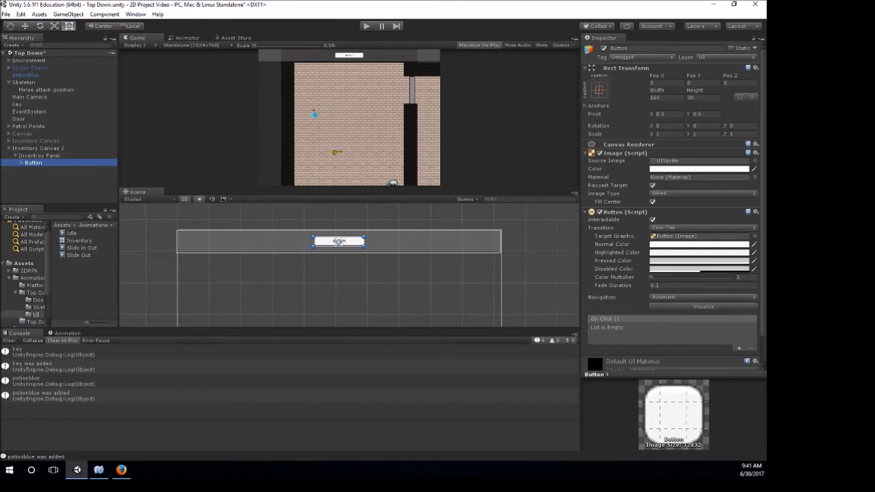
{"action": "left_click", "coordinate": [655, 97]}
{"action": "type", "text": "50"}
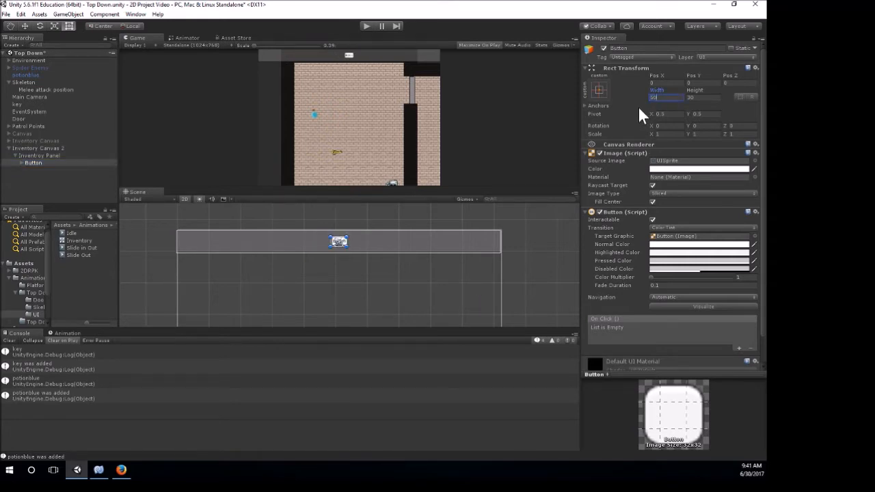
{"action": "key", "text": "Tab"}
{"action": "type", "text": "50"}
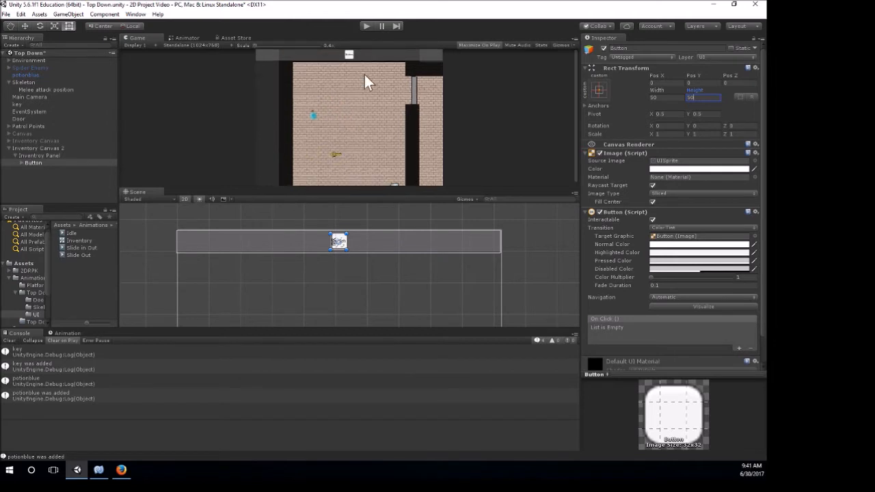
Clear the label text of the button's child Text object so that it is empty
{"action": "scroll", "coordinate": [354, 245], "scroll_direction": "up", "scroll_amount": 1}
{"action": "scroll", "coordinate": [353, 236], "scroll_direction": "up", "scroll_amount": 8}
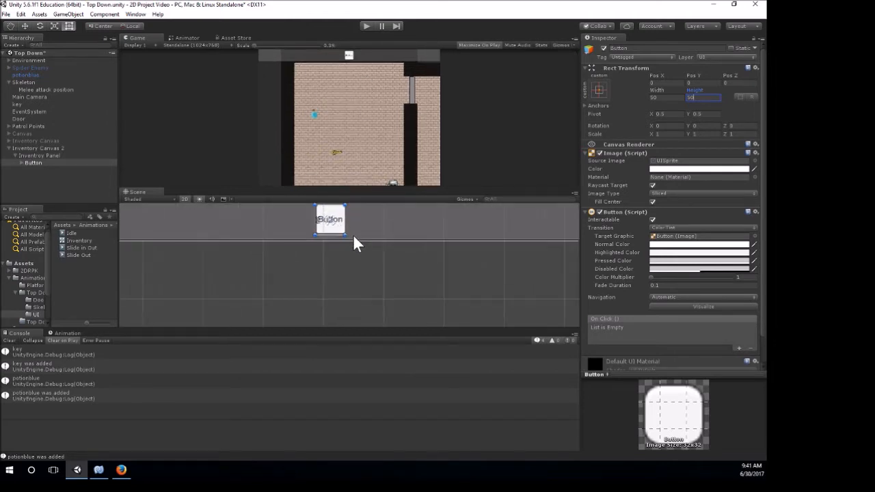
{"action": "middle_click_drag", "start_coordinate": [365, 223], "coordinate": [365, 274]}
{"action": "scroll", "coordinate": [364, 274], "scroll_direction": "up", "scroll_amount": 1}
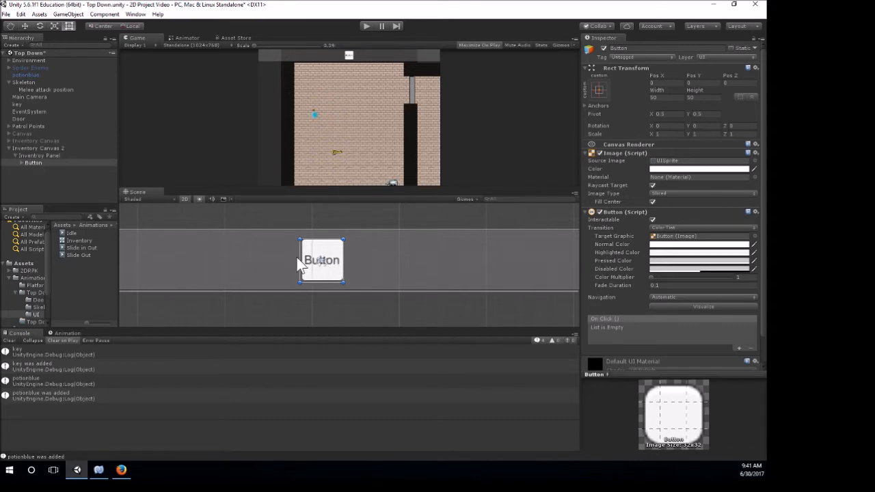
{"action": "left_click", "coordinate": [21, 163]}
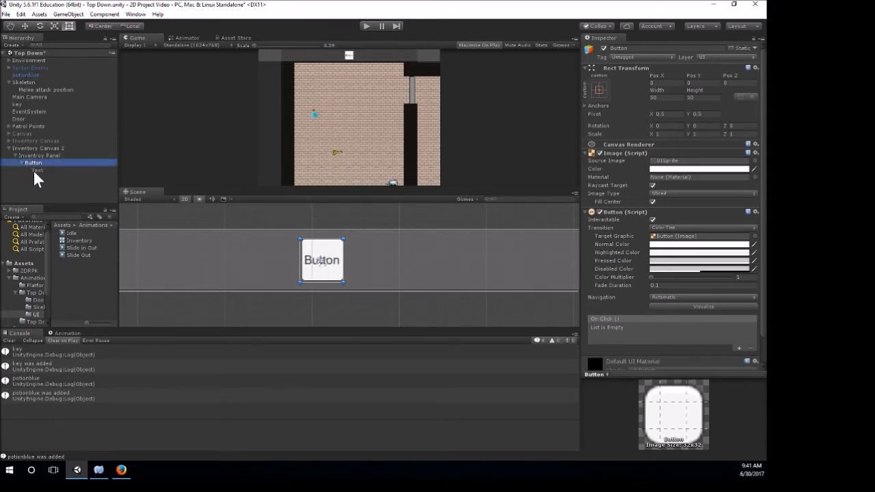
{"action": "left_click", "coordinate": [34, 171]}
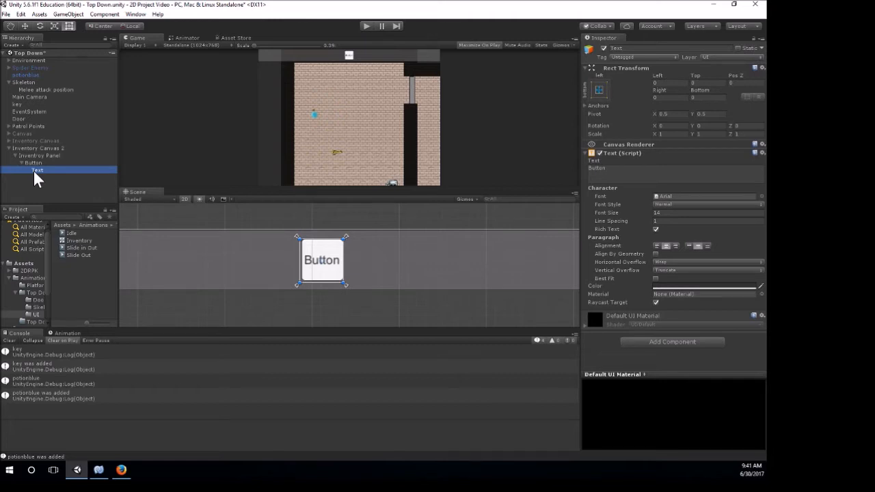
{"action": "left_click_drag", "start_coordinate": [636, 180], "coordinate": [574, 174]}
{"action": "key", "text": "BackSpace"}
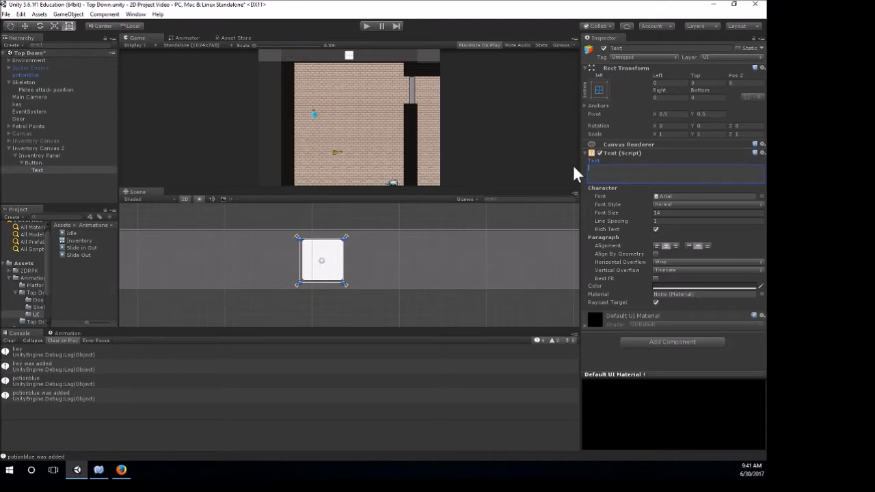
Inspect the button's image color and its anchor presets, and collapse the button in the hierarchy
{"action": "left_click", "coordinate": [43, 164]}
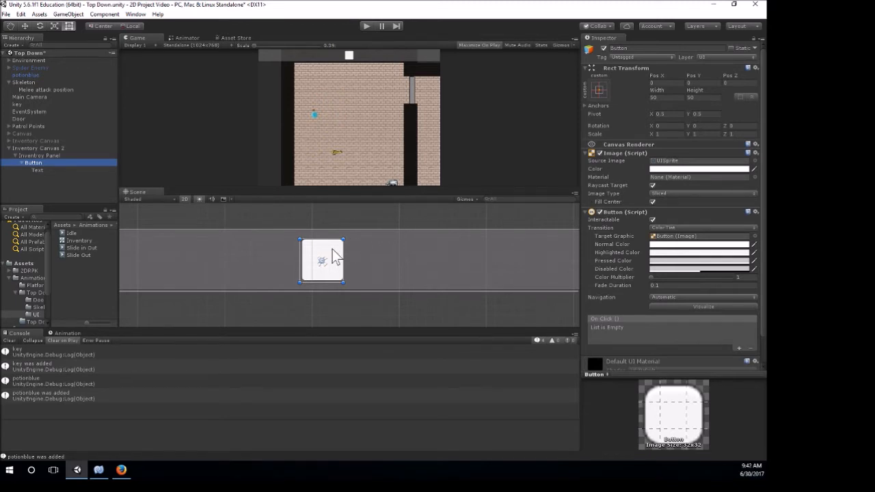
{"action": "left_click", "coordinate": [690, 170]}
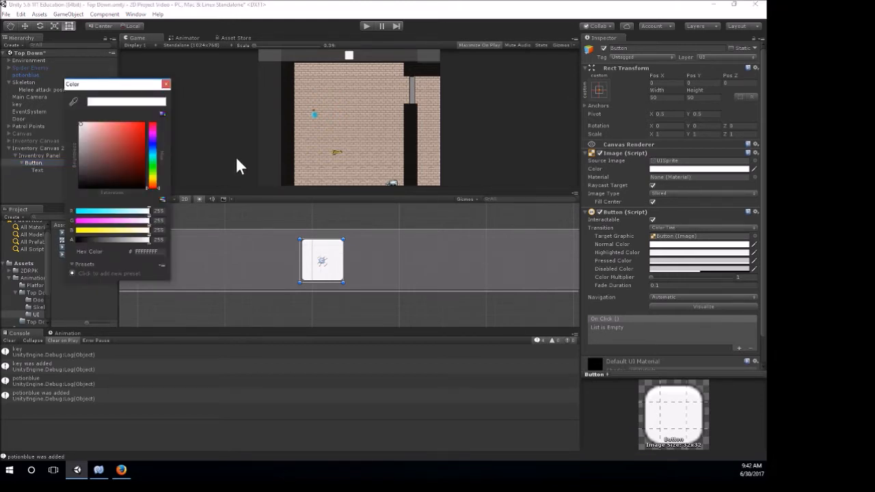
{"action": "left_click", "coordinate": [166, 84]}
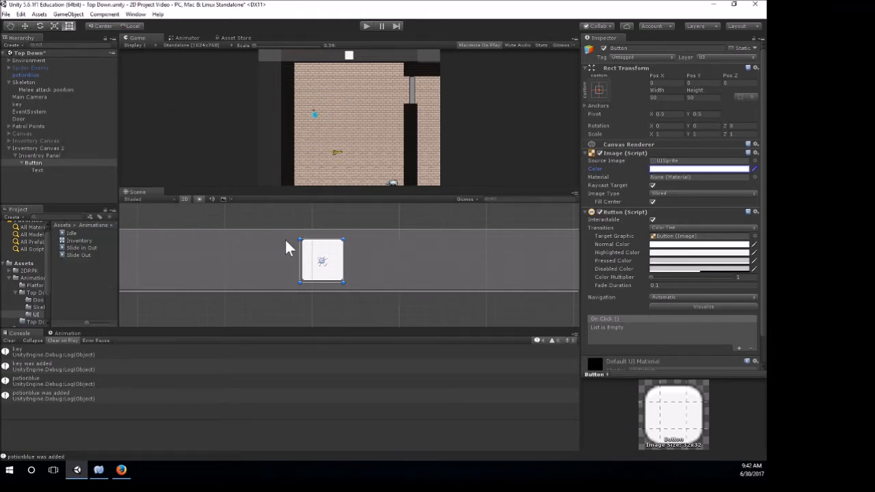
{"action": "left_click", "coordinate": [599, 89]}
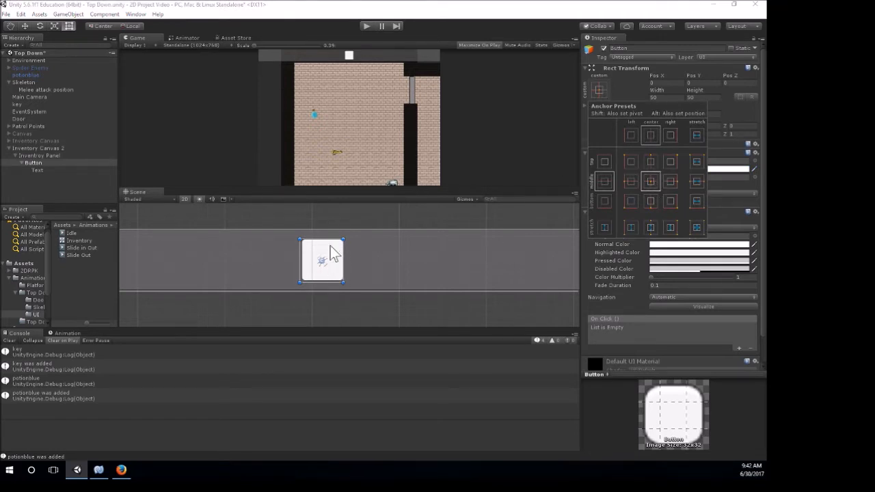
{"action": "left_click", "coordinate": [546, 159]}
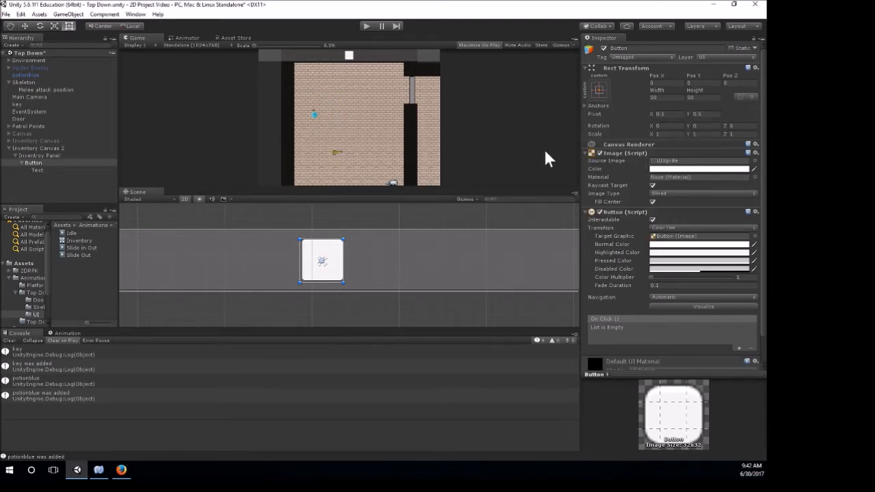
{"action": "left_click", "coordinate": [22, 163]}
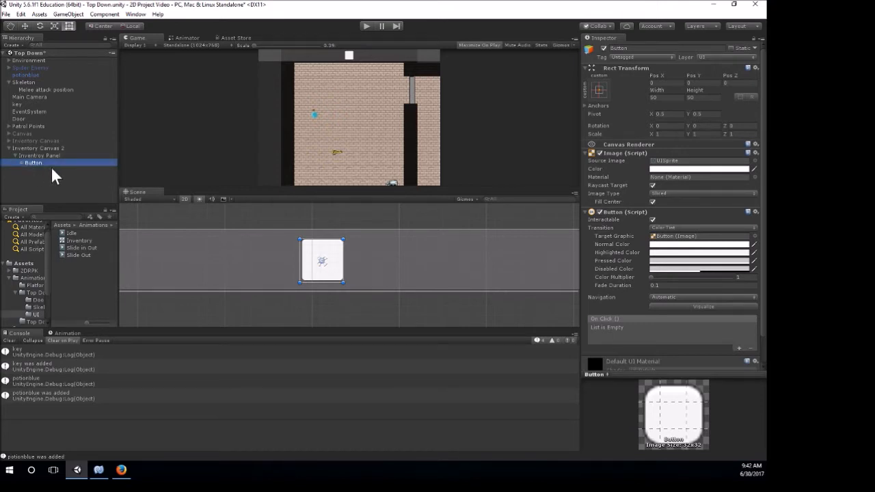
Add a Horizontal Layout Group component to Inventroy Panel
{"action": "scroll", "coordinate": [237, 270], "scroll_direction": "down", "scroll_amount": 5}
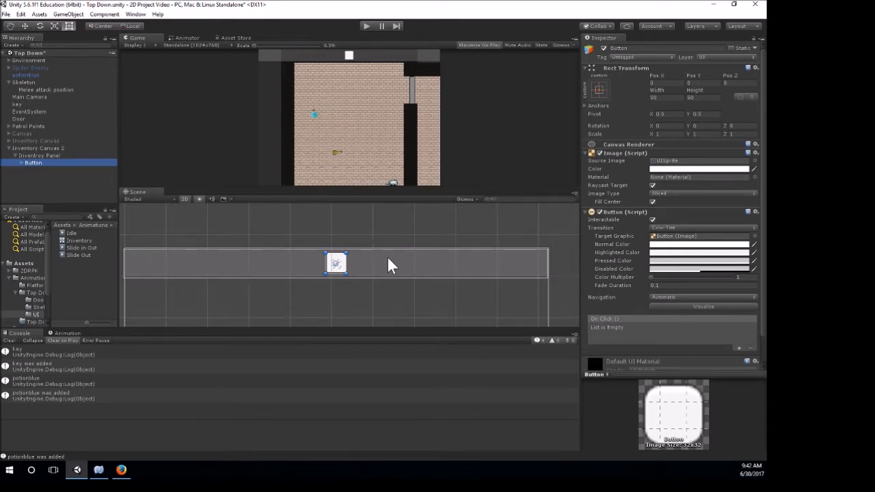
{"action": "left_click", "coordinate": [30, 156]}
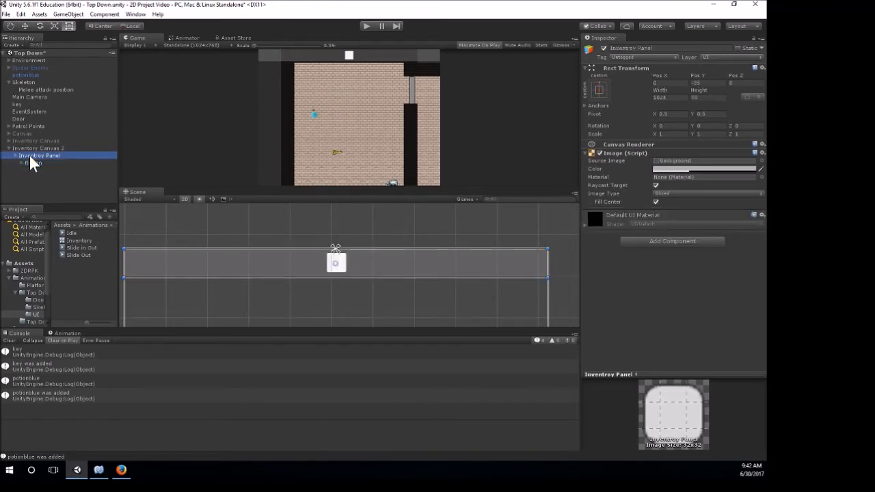
{"action": "left_click", "coordinate": [669, 244]}
{"action": "left_click", "coordinate": [718, 255]}
{"action": "left_click", "coordinate": [663, 357]}
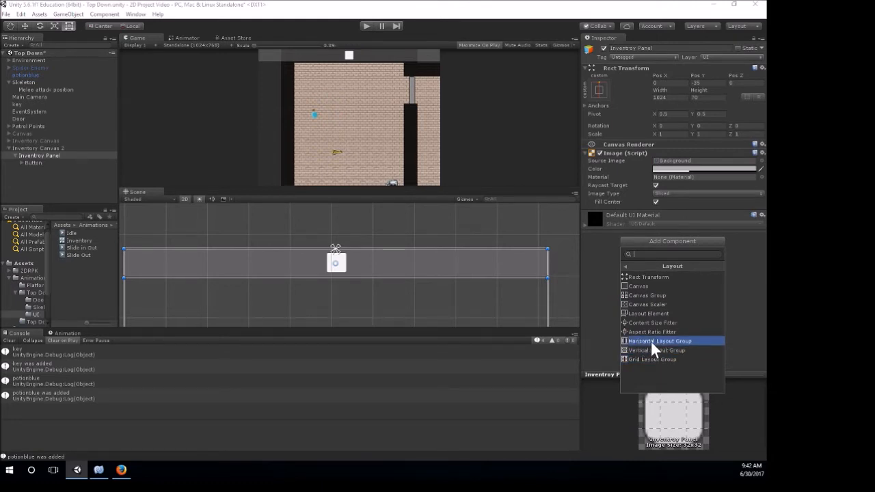
{"action": "left_click", "coordinate": [642, 342]}
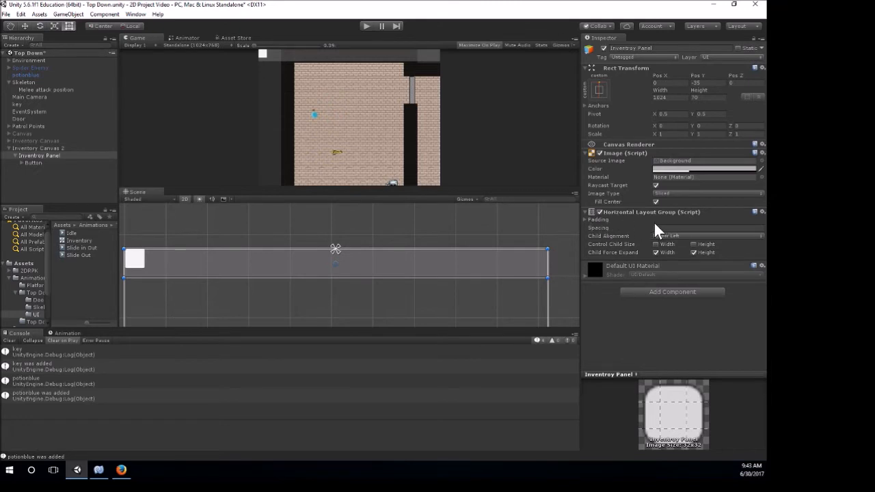
Expand the layout group's padding settings and set its child alignment to Middle Center
{"action": "left_click", "coordinate": [586, 220]}
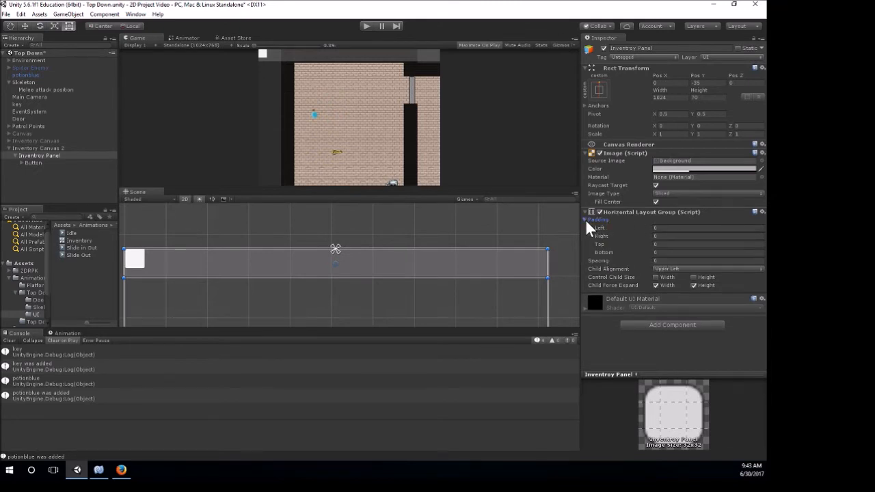
{"action": "left_click", "coordinate": [667, 270]}
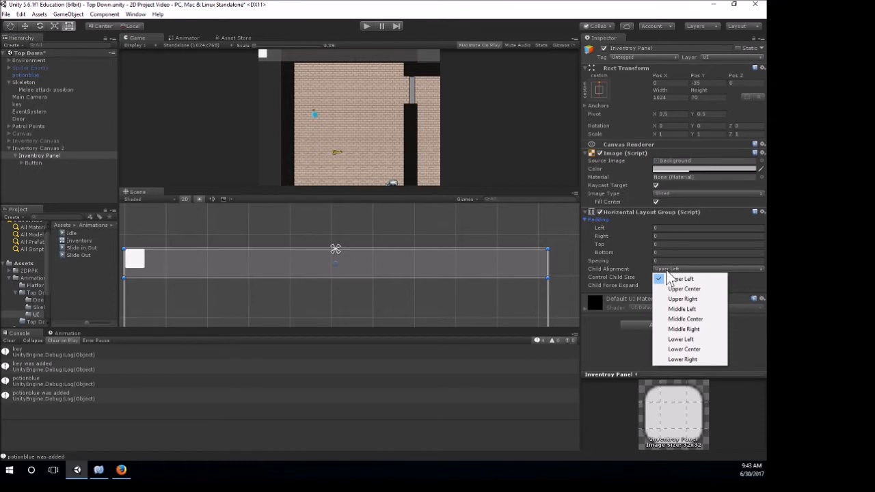
{"action": "left_click", "coordinate": [675, 319]}
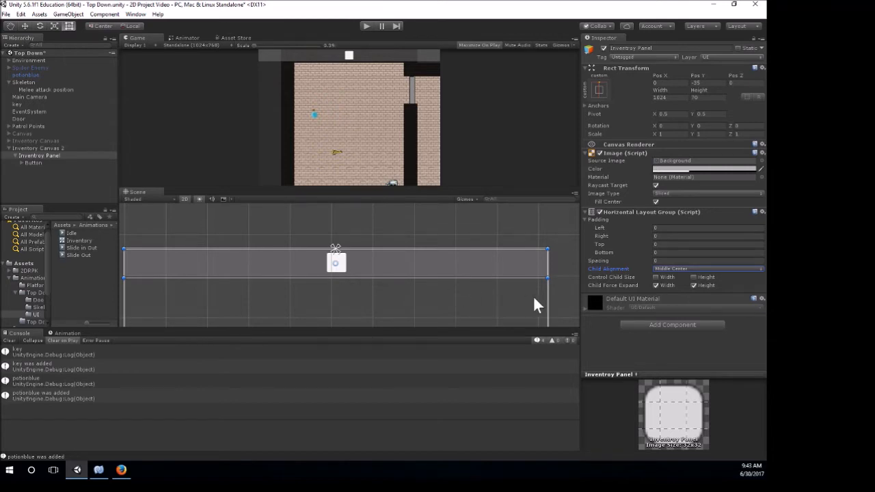
Collapse the Horizontal Layout Group component and rename the panel's button as Button1
{"action": "left_click", "coordinate": [586, 213]}
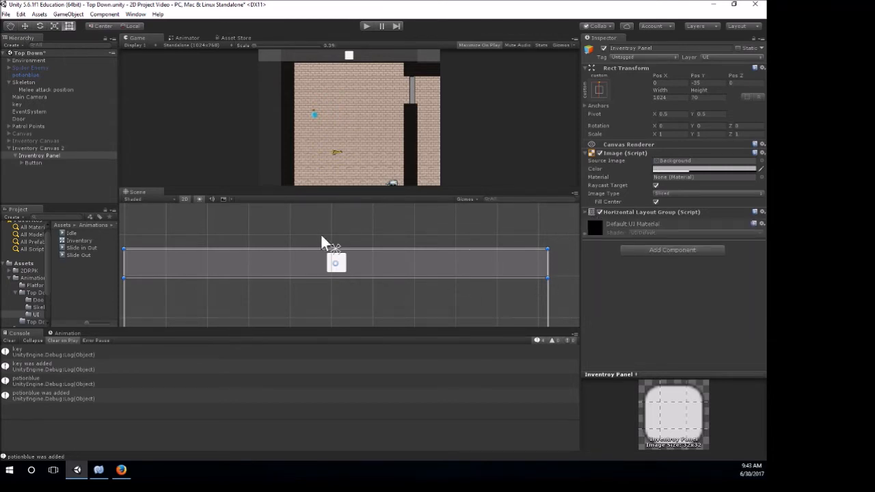
{"action": "left_click", "coordinate": [32, 163]}
{"action": "left_click", "coordinate": [42, 163]}
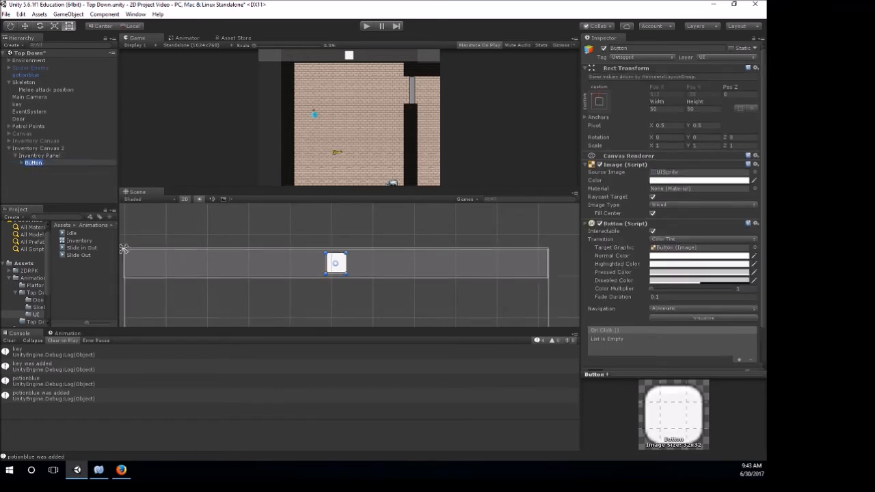
{"action": "type", "text": "1"}
{"action": "key", "text": "Return"}
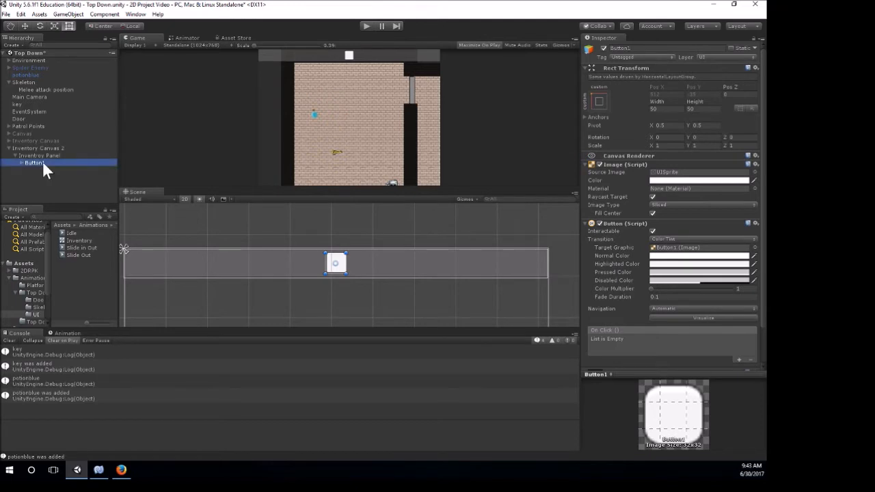
Duplicate Button1 nine times so that Inventroy Panel holds a row of ten buttons
{"action": "right_click", "coordinate": [43, 168]}
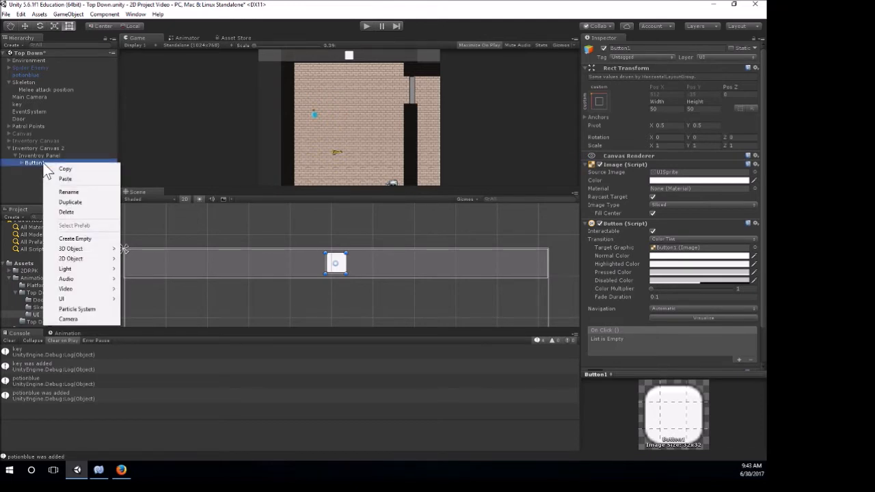
{"action": "left_click", "coordinate": [69, 201]}
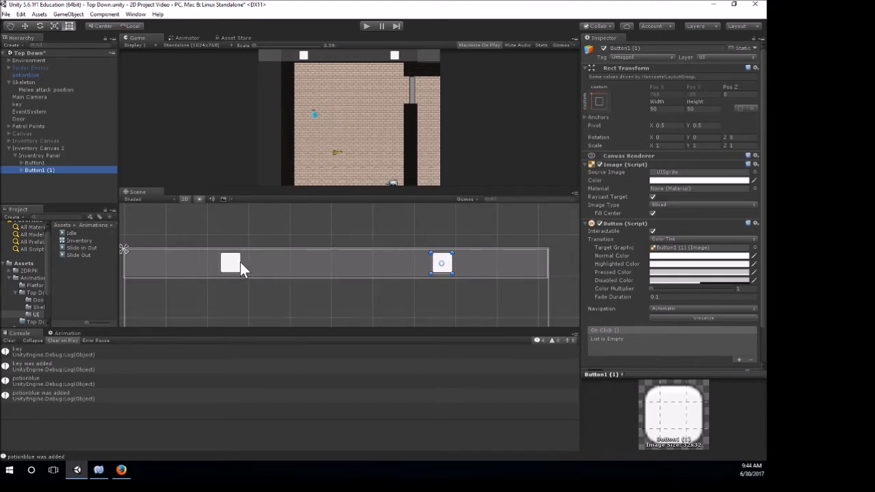
{"action": "right_click", "coordinate": [53, 169]}
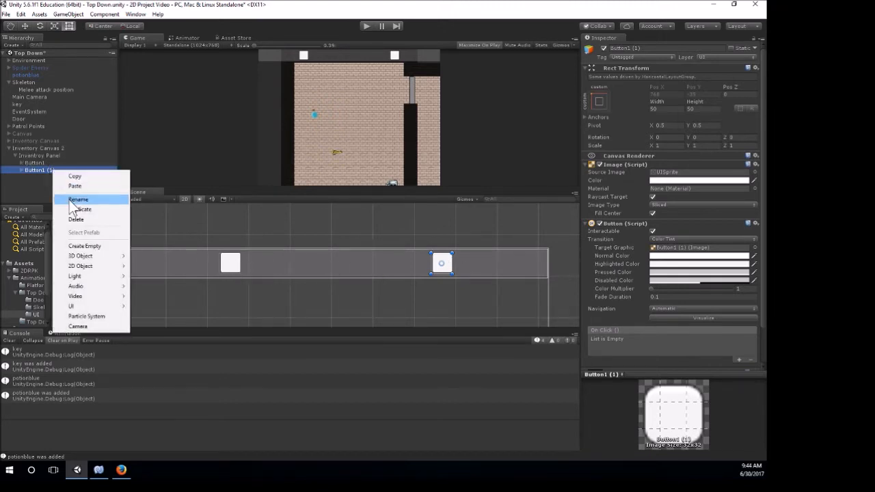
{"action": "left_click", "coordinate": [72, 207]}
{"action": "right_click", "coordinate": [57, 175]}
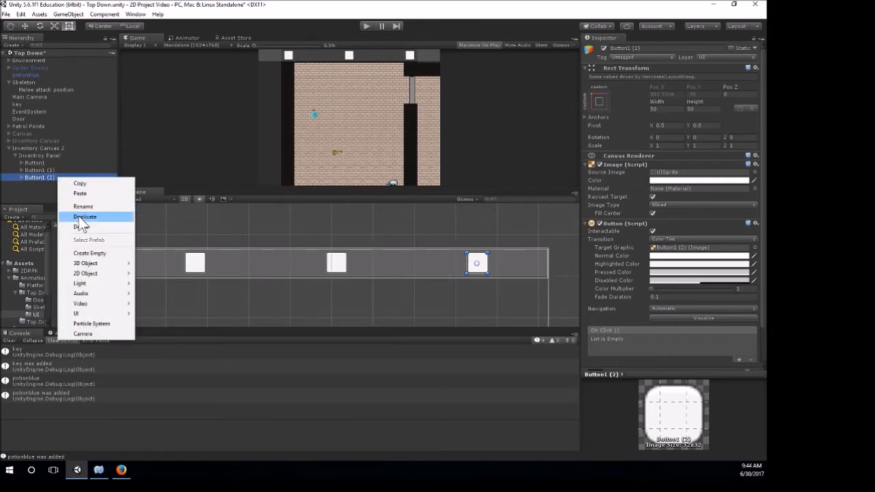
{"action": "left_click", "coordinate": [74, 214]}
{"action": "right_click", "coordinate": [59, 183]}
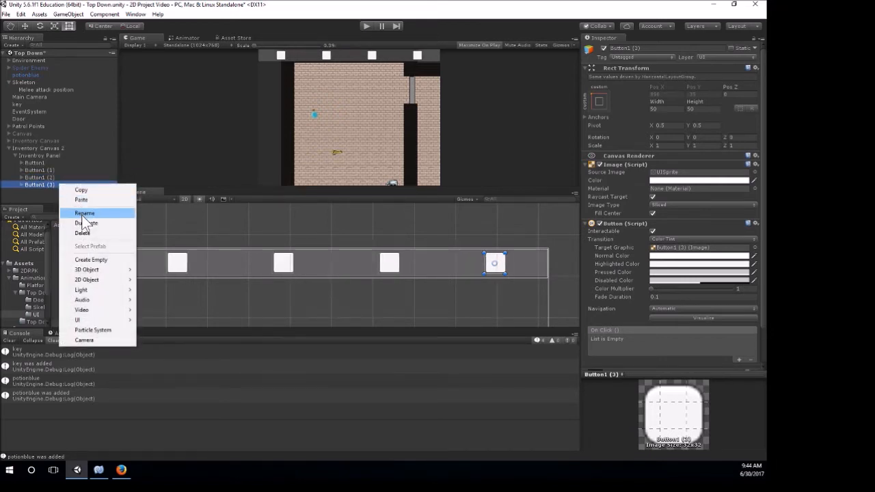
{"action": "left_click", "coordinate": [102, 222]}
{"action": "right_click", "coordinate": [64, 190]}
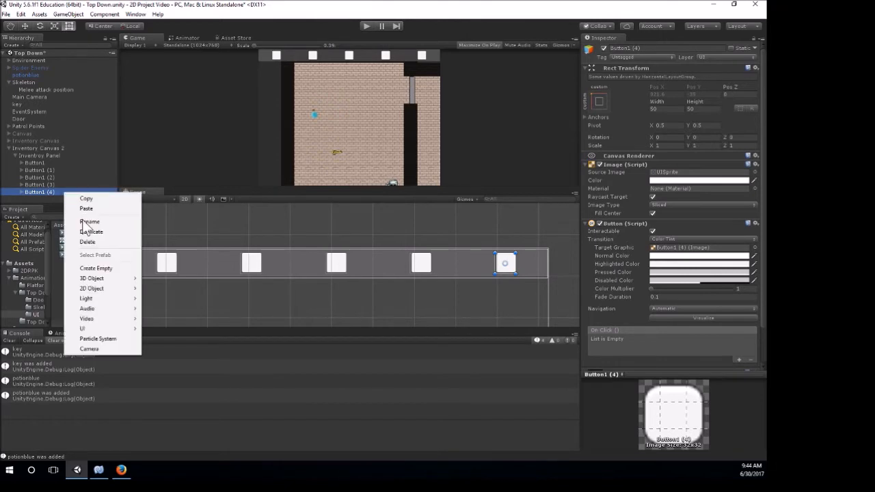
{"action": "left_click", "coordinate": [87, 232]}
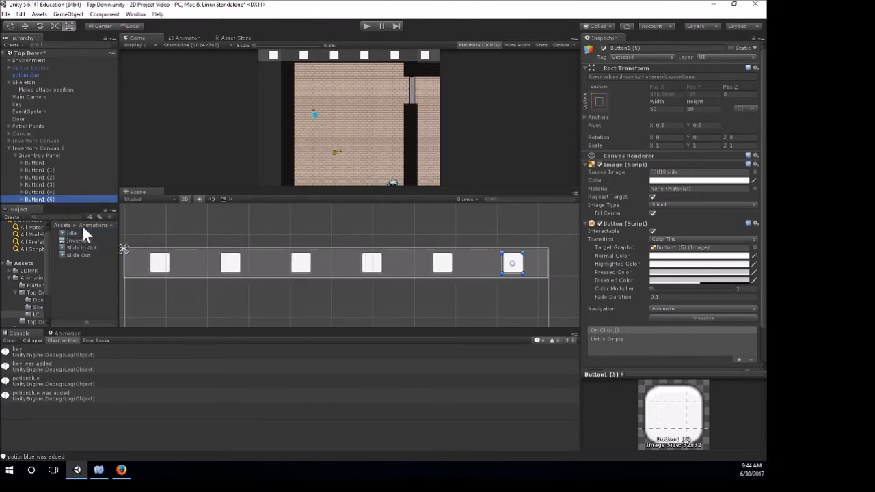
{"action": "right_click", "coordinate": [69, 196]}
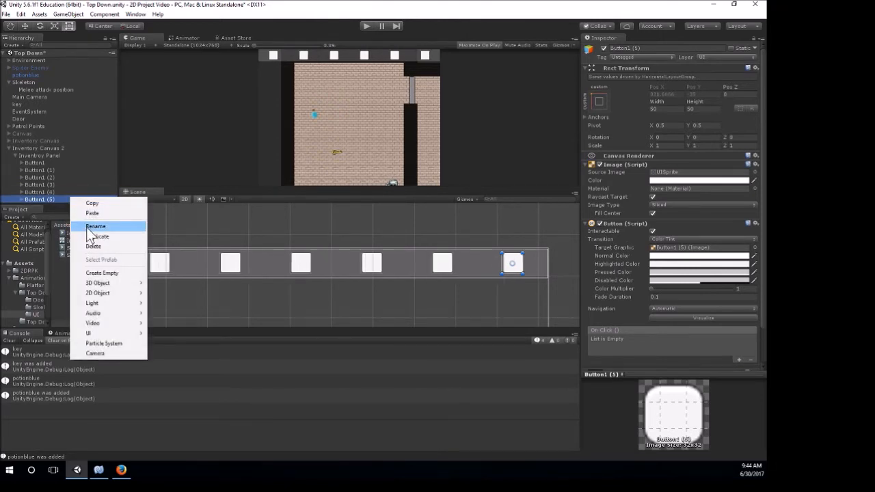
{"action": "left_click", "coordinate": [90, 236]}
{"action": "right_click", "coordinate": [65, 198]}
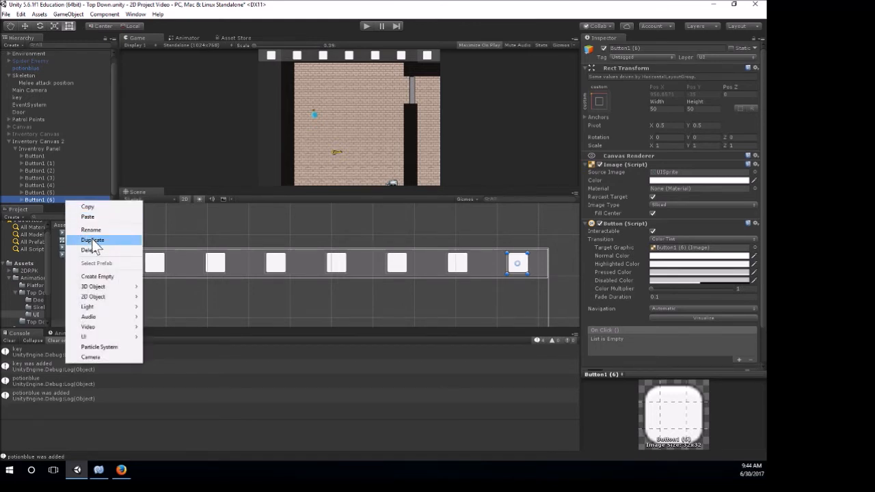
{"action": "left_click", "coordinate": [93, 241]}
{"action": "right_click", "coordinate": [69, 197]}
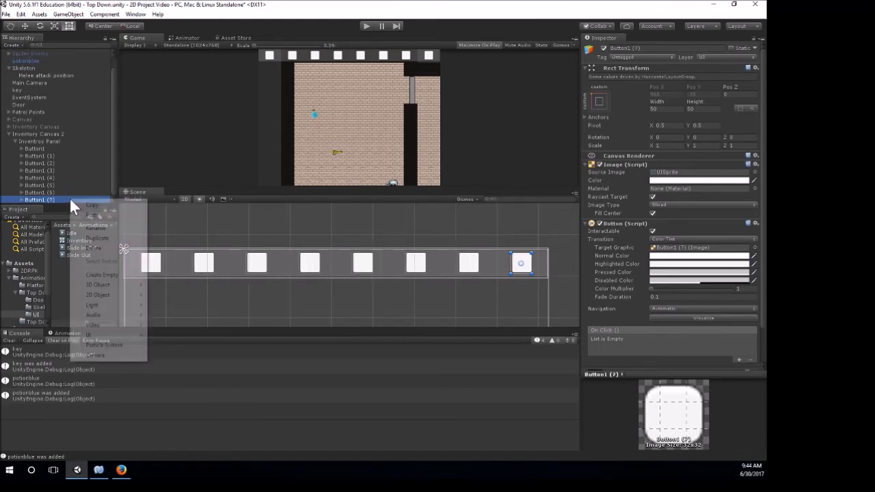
{"action": "left_click", "coordinate": [93, 239]}
{"action": "right_click", "coordinate": [71, 198]}
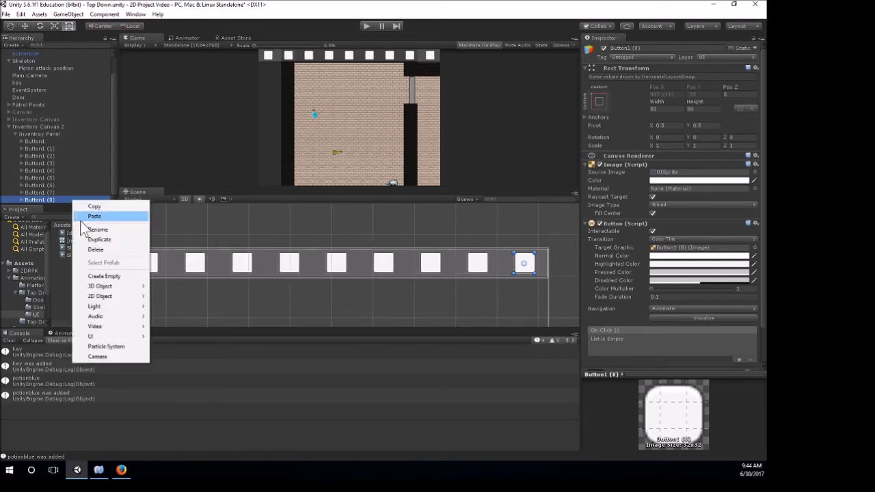
{"action": "left_click", "coordinate": [95, 241]}
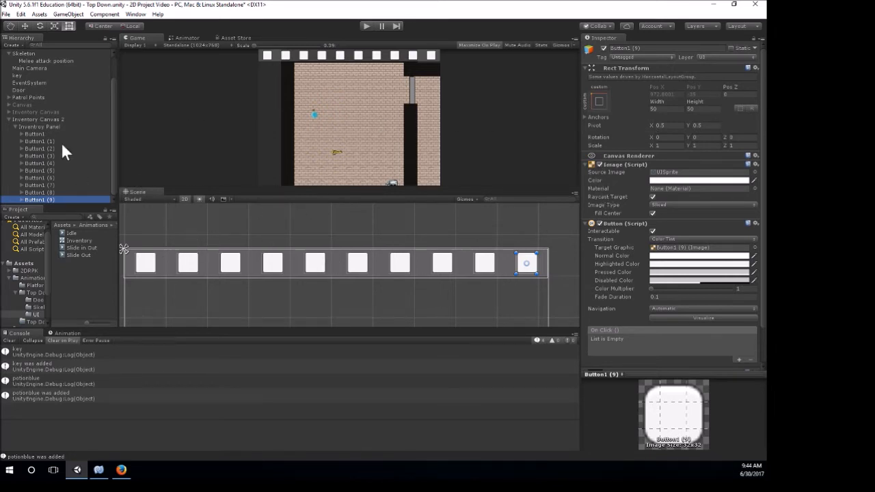
Set the width of Inventroy Panel to 900
{"action": "left_click", "coordinate": [38, 127]}
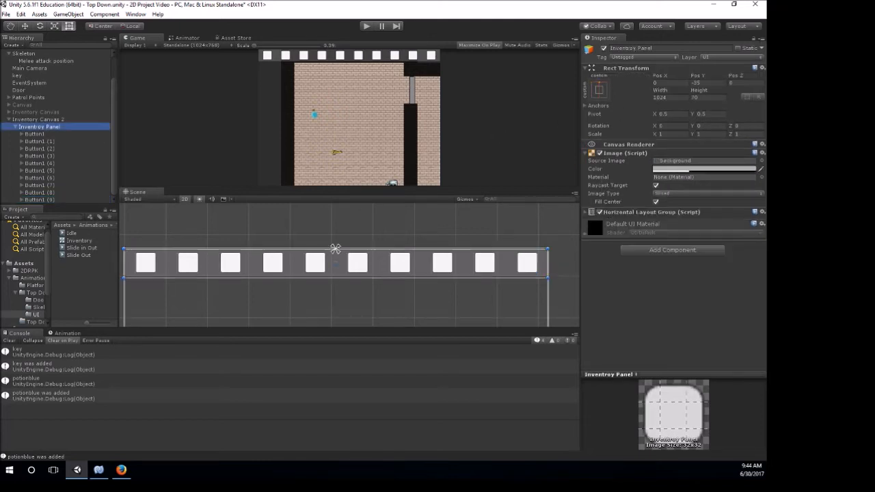
{"action": "left_click", "coordinate": [660, 97]}
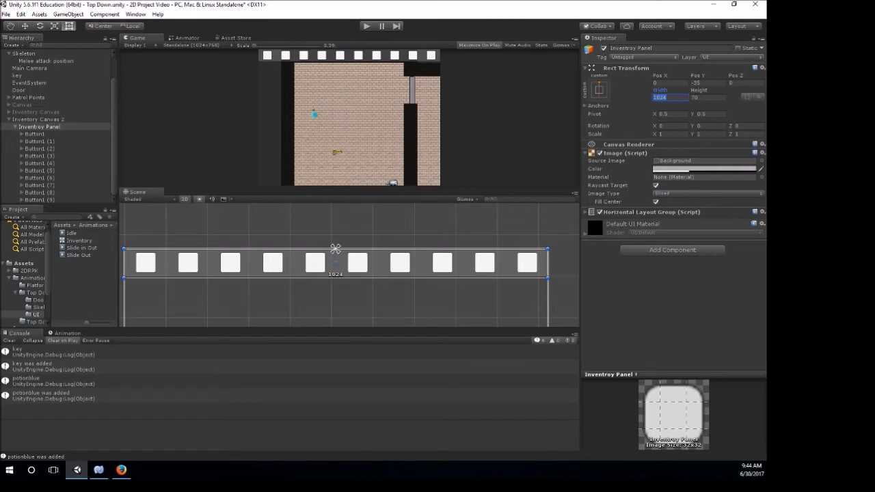
{"action": "type", "text": "900"}
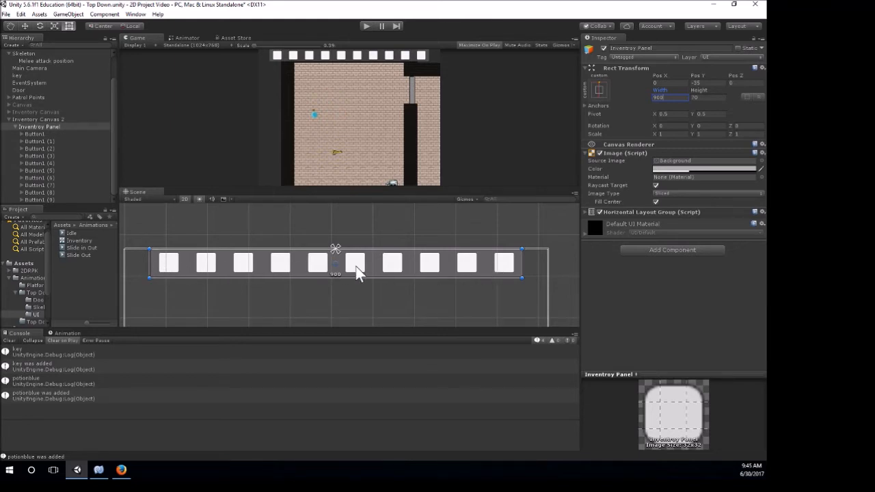
Rename the second button in Inventroy Panel as Button2
{"action": "left_click", "coordinate": [44, 139]}
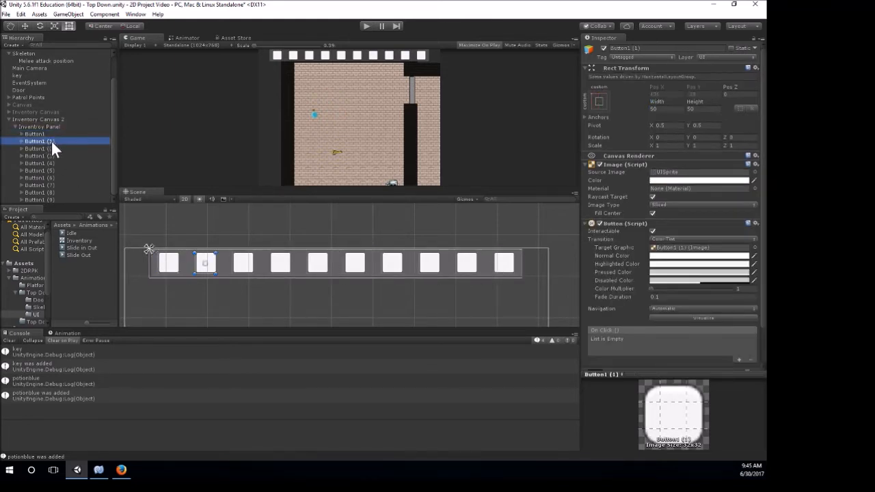
{"action": "left_click", "coordinate": [58, 143]}
{"action": "key", "text": "BackSpace"}
{"action": "key", "text": "BackSpace"}
{"action": "key", "text": "BackSpace"}
{"action": "key", "text": "BackSpace"}
{"action": "key", "text": "BackSpace"}
{"action": "type", "text": "2"}
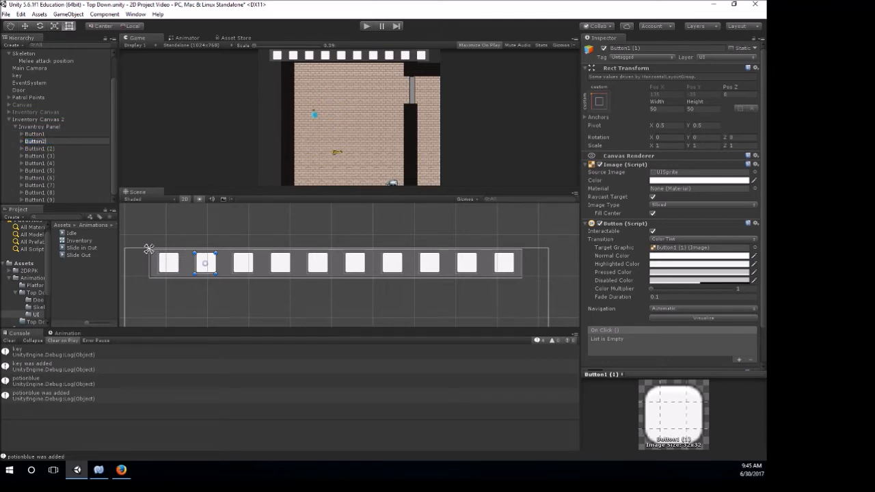
Rename the third button in Inventroy Panel as Button3
{"action": "left_click", "coordinate": [57, 148]}
{"action": "key", "text": "f"}
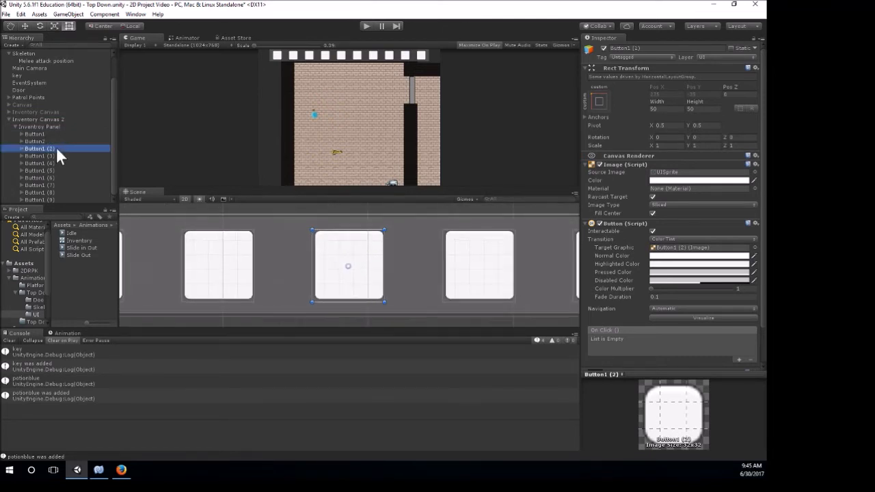
{"action": "left_click", "coordinate": [55, 150]}
{"action": "key", "text": "BackSpace"}
{"action": "key", "text": "BackSpace"}
{"action": "key", "text": "BackSpace"}
{"action": "key", "text": "BackSpace"}
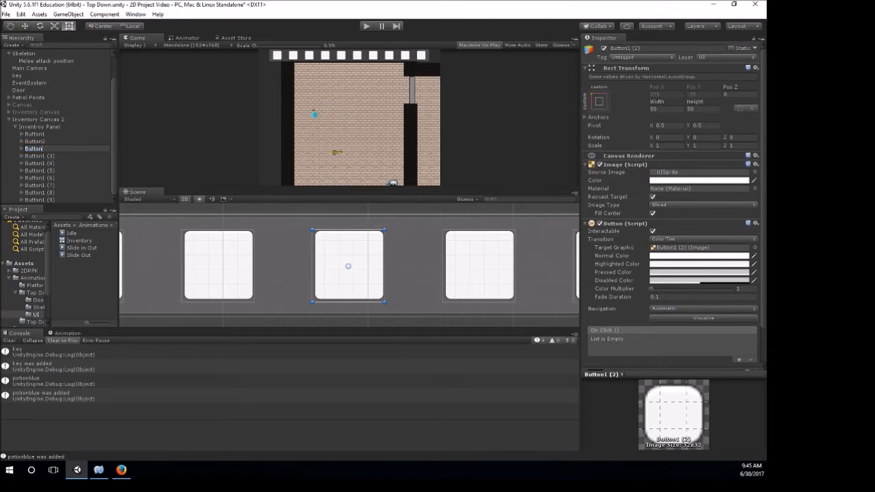
Restart the numbering from zero by renaming the first button as Button 0 and the second as Button 1
{"action": "left_click", "coordinate": [43, 134]}
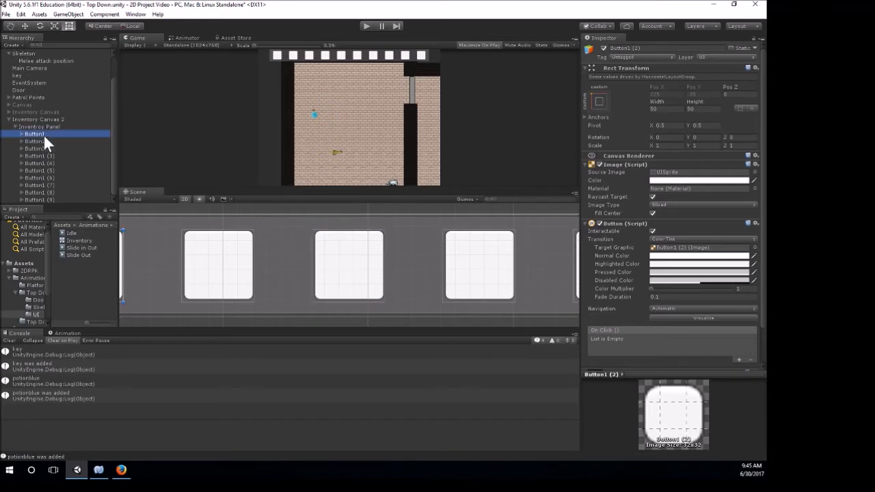
{"action": "left_click", "coordinate": [46, 132]}
{"action": "left_click", "coordinate": [46, 134]}
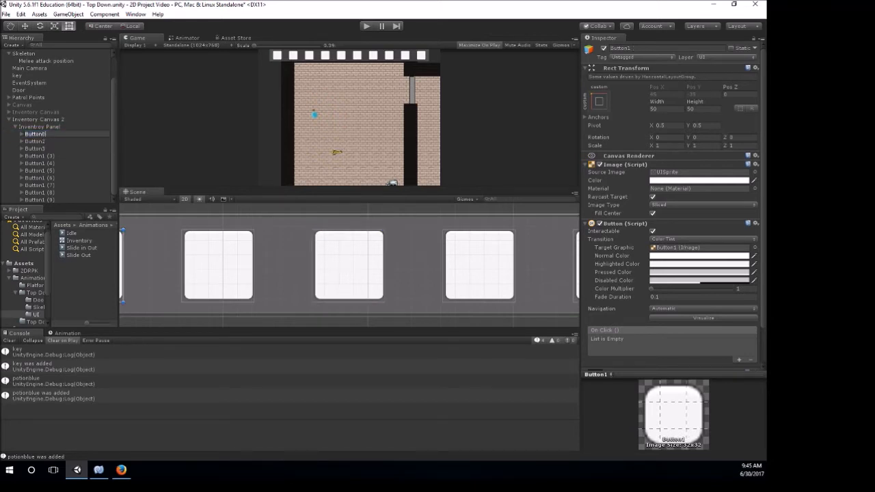
{"action": "key", "text": "BackSpace"}
{"action": "type", "text": "0"}
{"action": "left_click", "coordinate": [47, 138]}
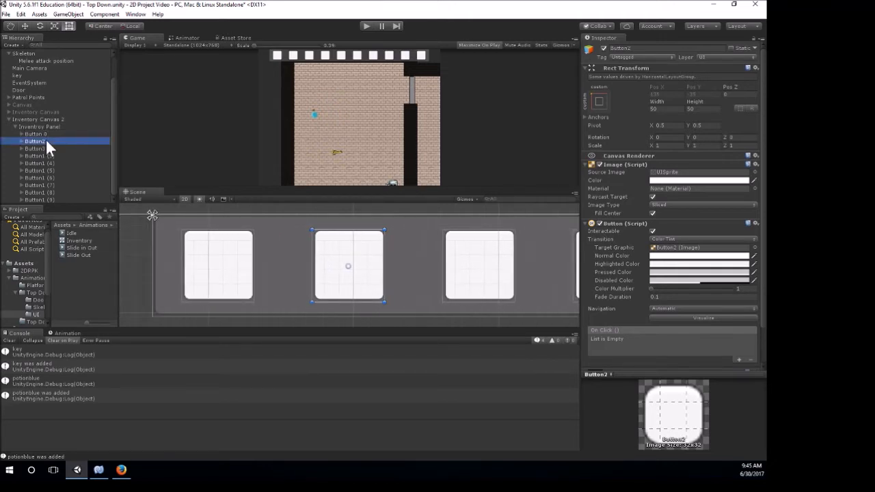
{"action": "left_click", "coordinate": [45, 138]}
{"action": "key", "text": "BackSpace"}
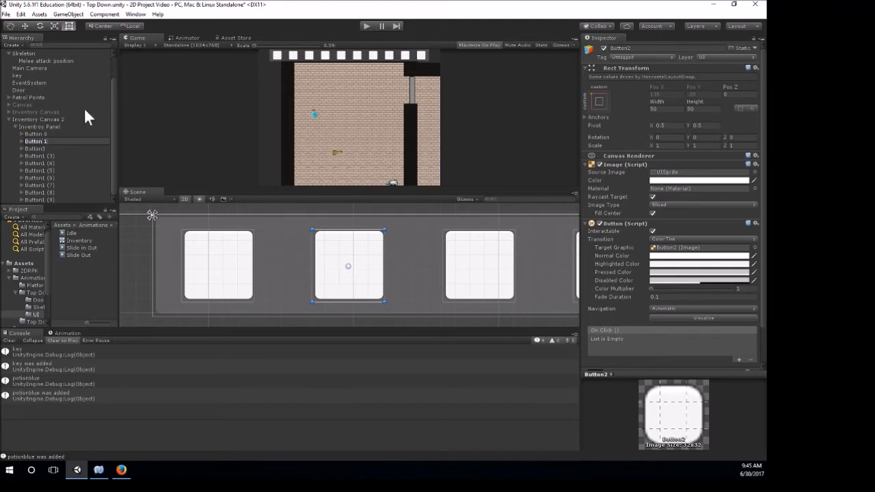
Rename the third button in the panel as Button 2
{"action": "left_click", "coordinate": [41, 148]}
{"action": "left_click", "coordinate": [645, 47]}
{"action": "double_click", "coordinate": [645, 48]}
{"action": "left_click", "coordinate": [59, 148]}
{"action": "left_click", "coordinate": [49, 146]}
{"action": "key", "text": "End"}
{"action": "key", "text": "BackSpace"}
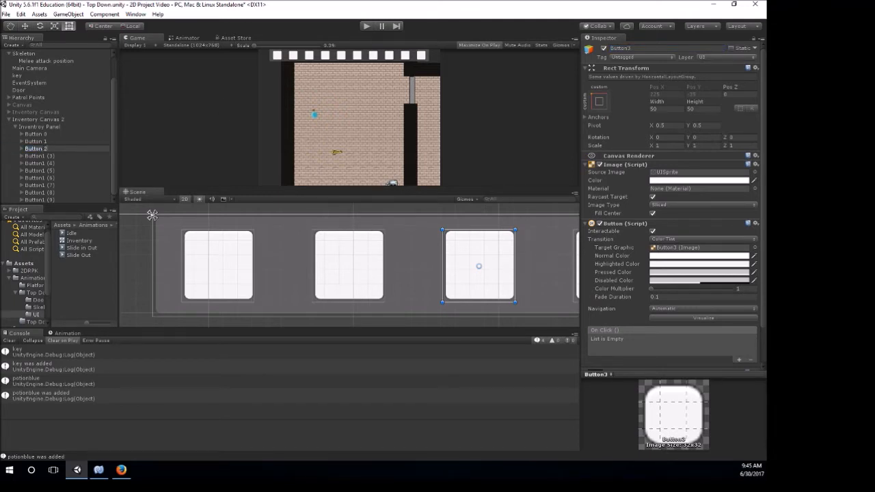
Rename the remaining duplicates, Button1 (3) through Button1 (9), as Button 3 through Button 9
{"action": "left_click", "coordinate": [52, 156]}
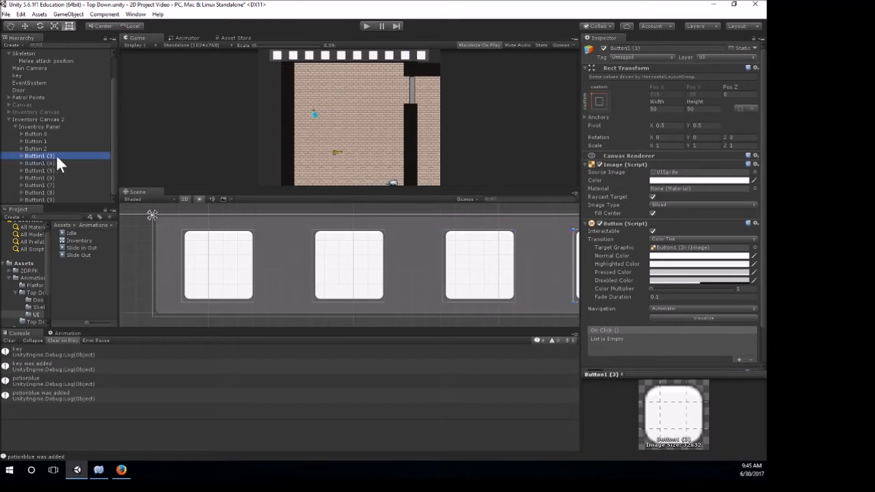
{"action": "left_click", "coordinate": [56, 155]}
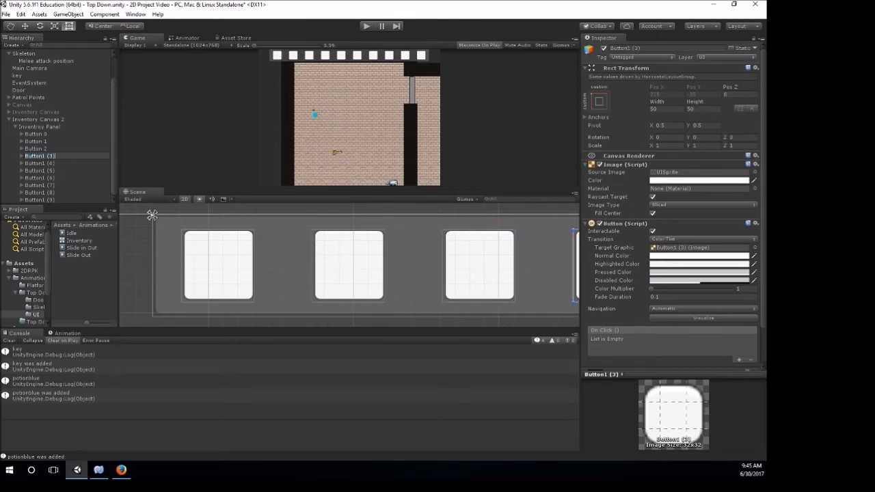
{"action": "key", "text": "BackSpace"}
{"action": "key", "text": "BackSpace"}
{"action": "key", "text": "BackSpace"}
{"action": "key", "text": "BackSpace"}
{"action": "key", "text": "BackSpace"}
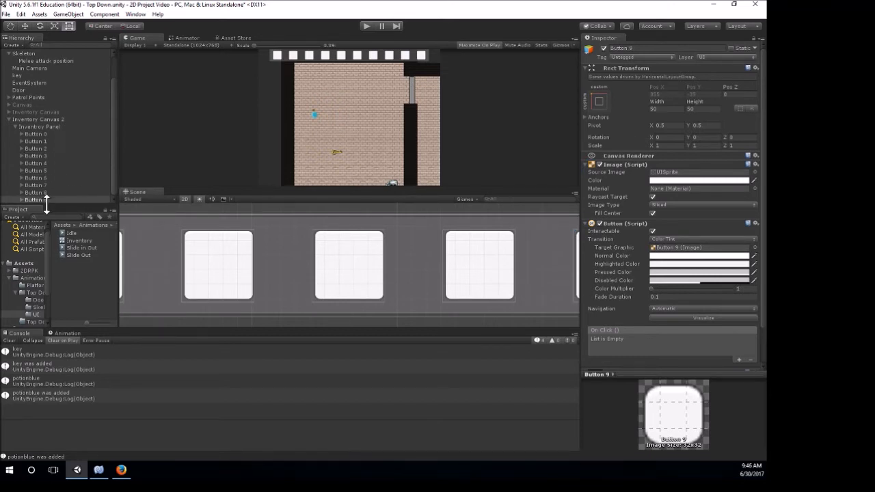
Check in the scene which slot of Inventroy Panel each of Button 0 through Button 9 occupies, in order
{"action": "left_click", "coordinate": [32, 134]}
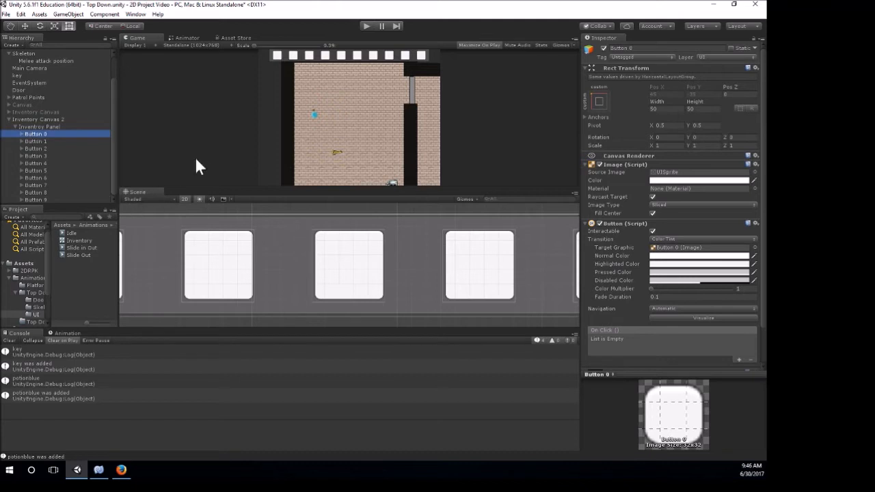
{"action": "scroll", "coordinate": [193, 223], "scroll_direction": "down", "scroll_amount": 6}
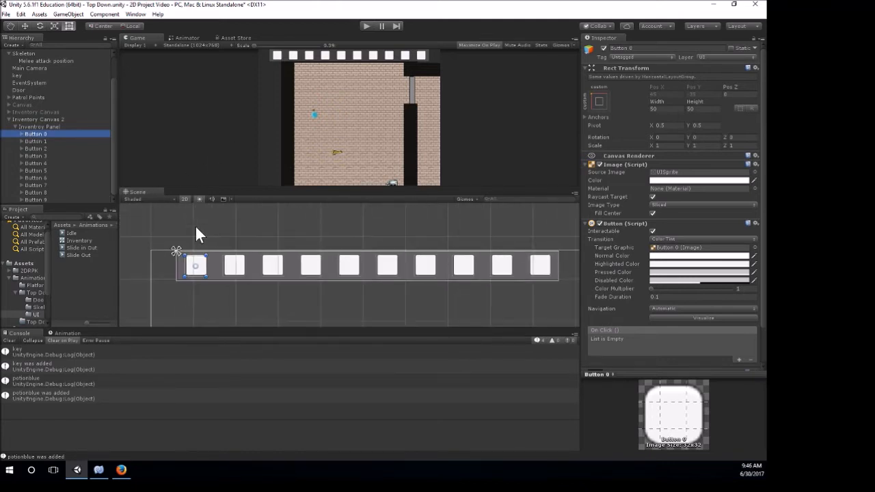
{"action": "left_click", "coordinate": [52, 141]}
{"action": "left_click", "coordinate": [51, 149]}
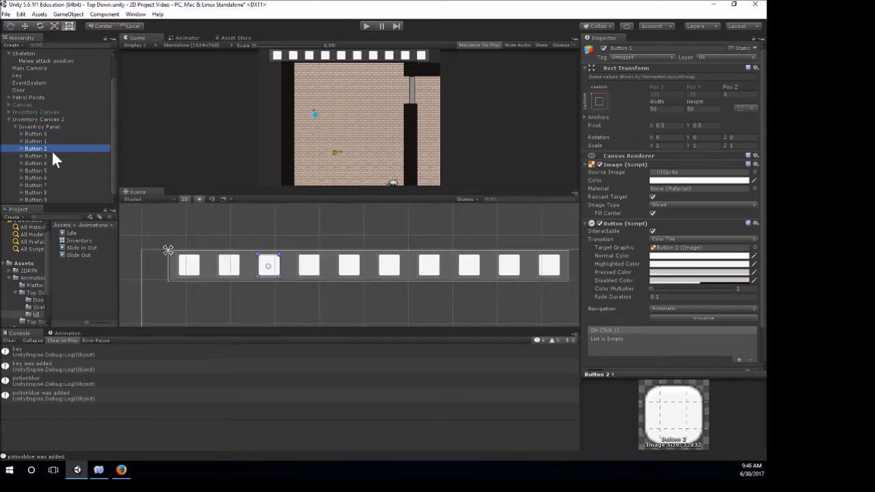
{"action": "left_click", "coordinate": [52, 156]}
{"action": "left_click", "coordinate": [53, 162]}
{"action": "left_click", "coordinate": [53, 169]}
{"action": "left_click", "coordinate": [54, 177]}
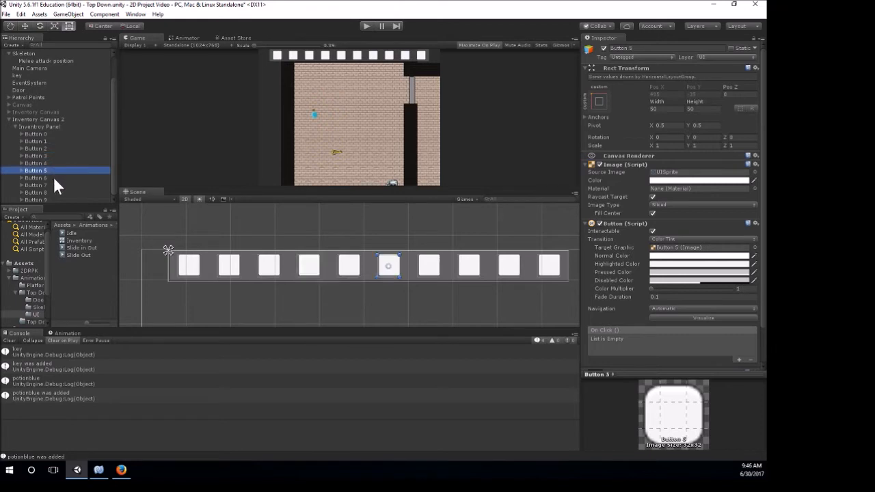
{"action": "left_click", "coordinate": [55, 183]}
{"action": "left_click", "coordinate": [55, 192]}
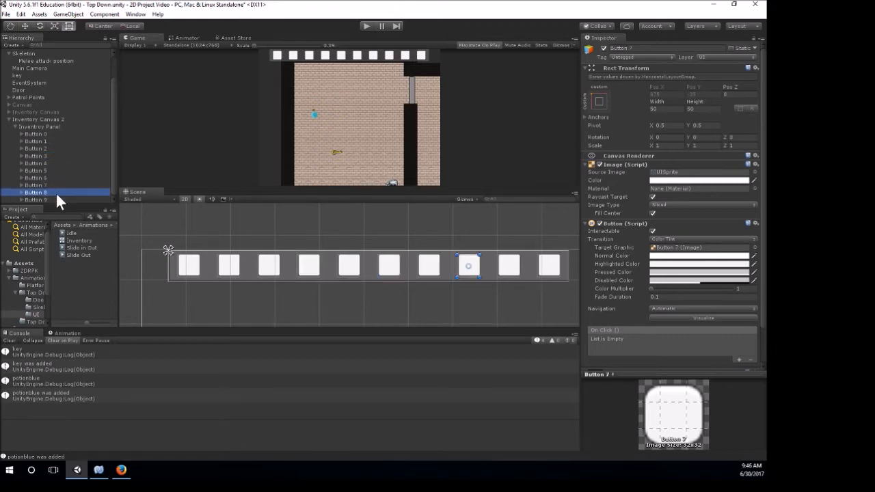
{"action": "left_click", "coordinate": [56, 199]}
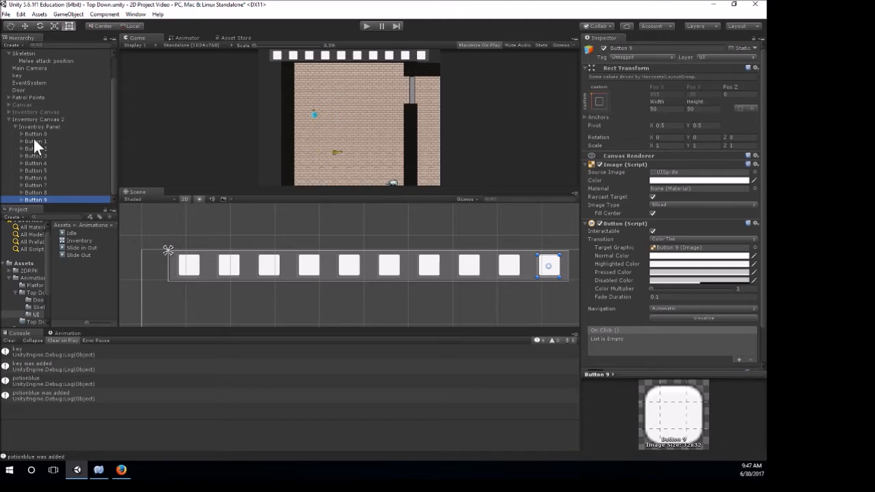
{"action": "left_click", "coordinate": [15, 127]}
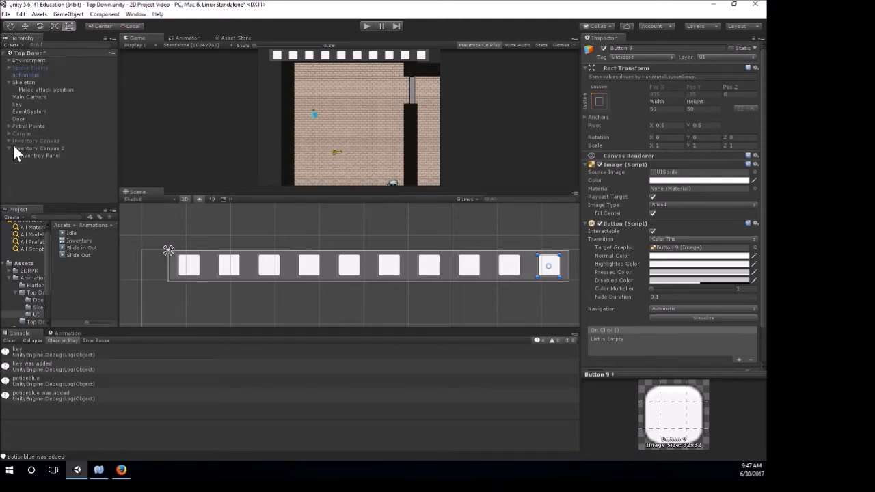
{"action": "left_click", "coordinate": [348, 302]}
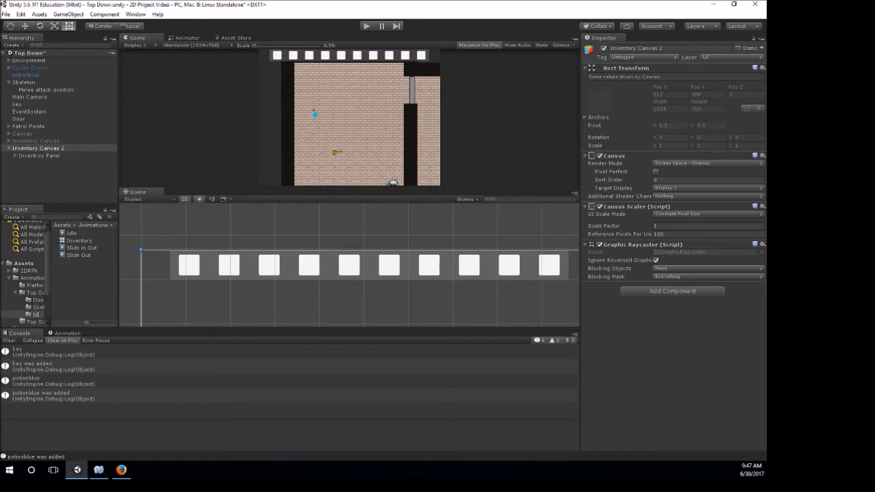
Switch to MonoDevelop and review the UnityEngine.UI import and the InventoryButtons array declaration in Inventory.cs
{"action": "key", "text": "alt+Tab"}
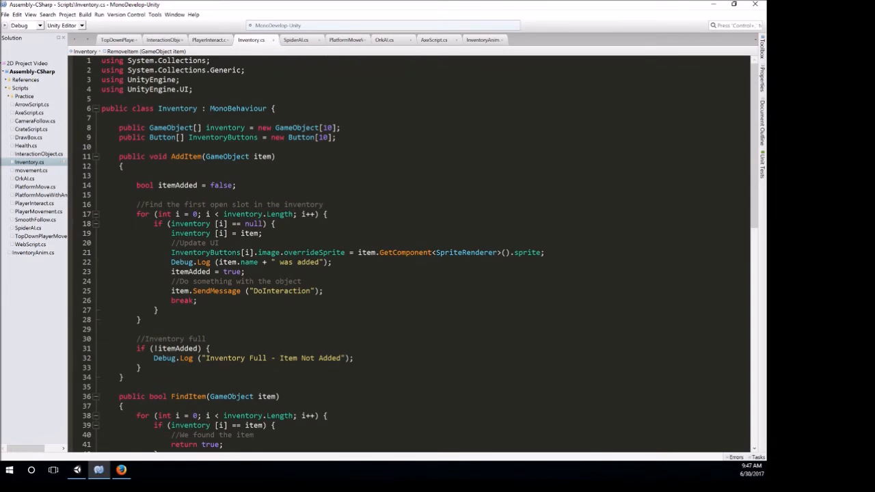
{"action": "left_click_drag", "start_coordinate": [118, 138], "coordinate": [337, 138]}
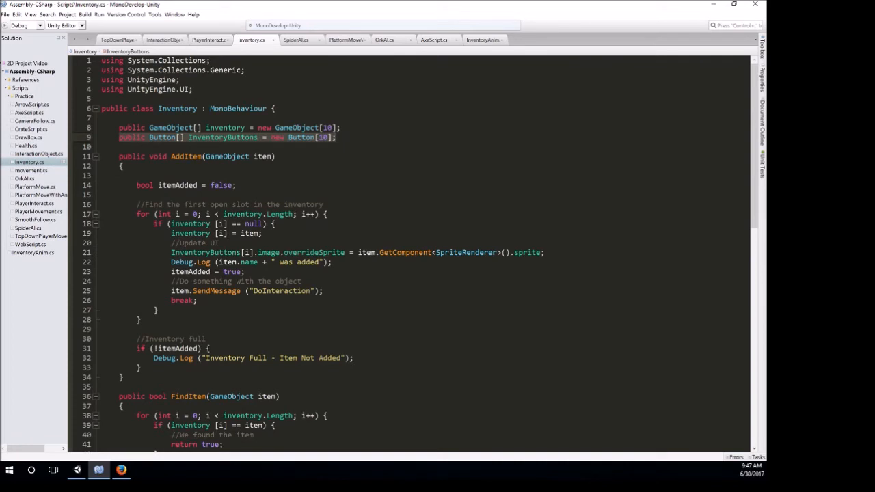
{"action": "left_click", "coordinate": [190, 128]}
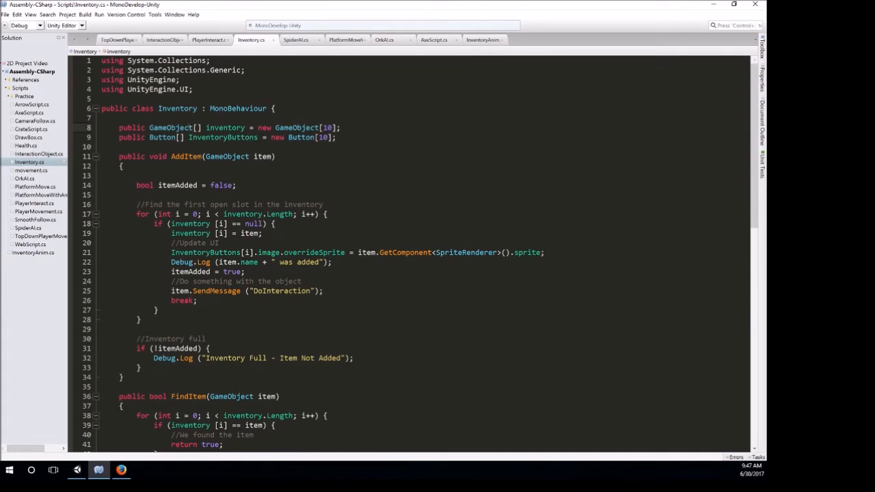
{"action": "left_click", "coordinate": [171, 138]}
{"action": "left_click_drag", "start_coordinate": [101, 89], "coordinate": [192, 90]}
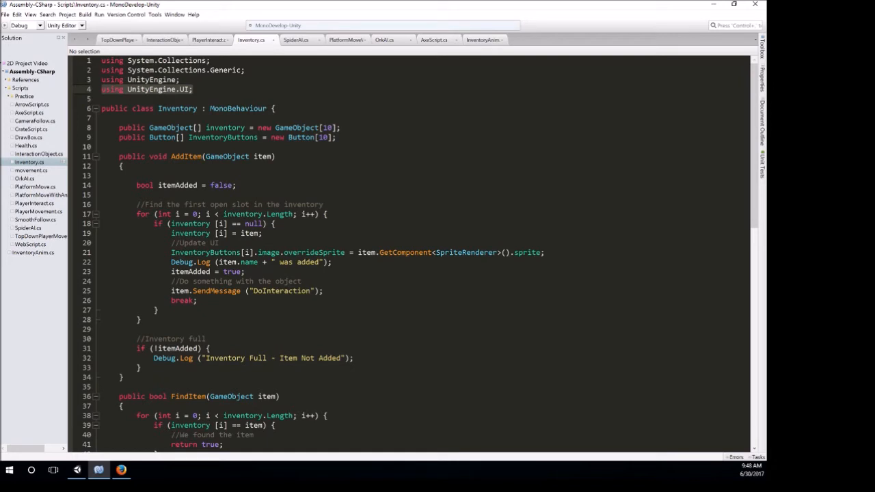
{"action": "left_click_drag", "start_coordinate": [119, 138], "coordinate": [337, 137]}
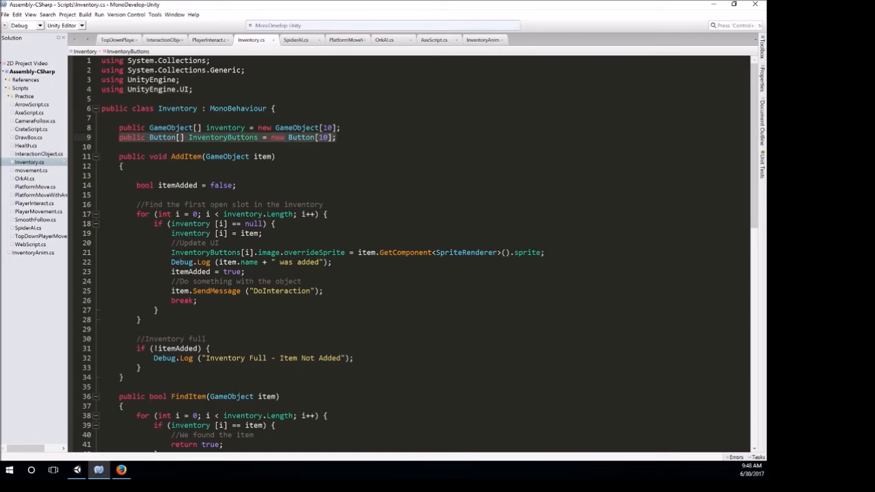
{"action": "left_click", "coordinate": [338, 137]}
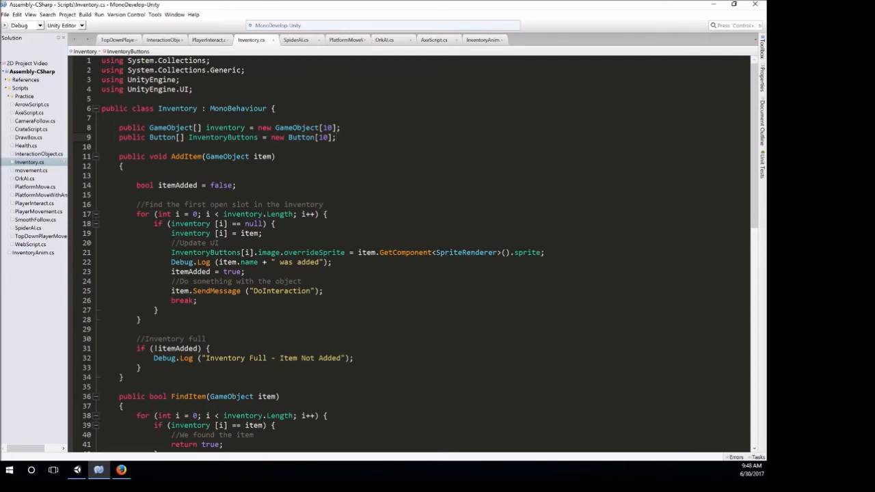
Switch back to Unity and show the Inventory and Inventory Buttons array elements in Skeleton's Inventory script
{"action": "key", "text": "alt+Tab"}
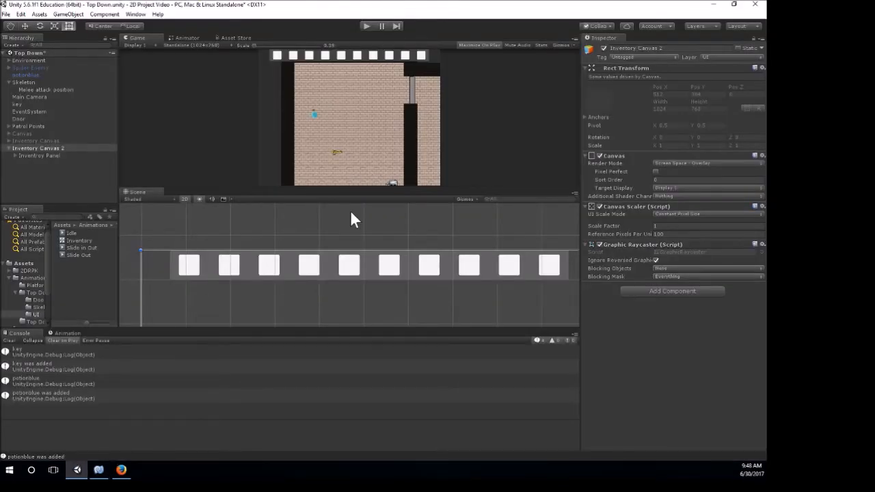
{"action": "left_click", "coordinate": [26, 82]}
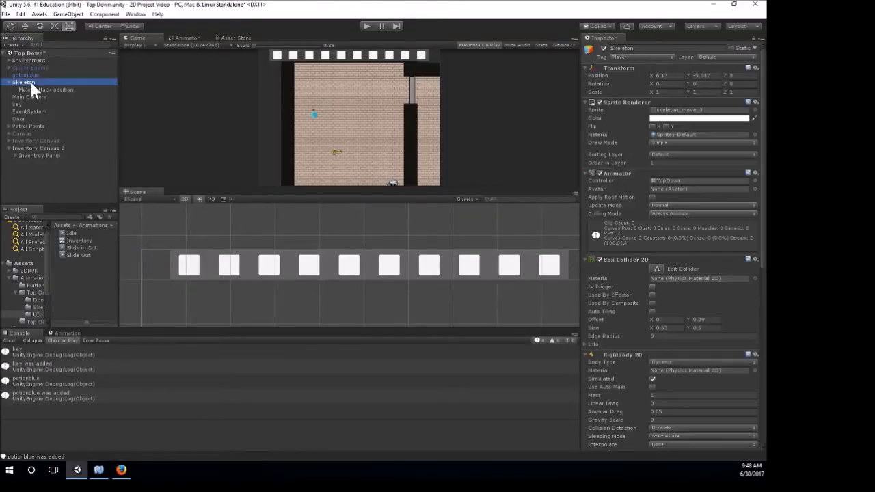
{"action": "scroll", "coordinate": [640, 260], "scroll_direction": "down", "scroll_amount": 5}
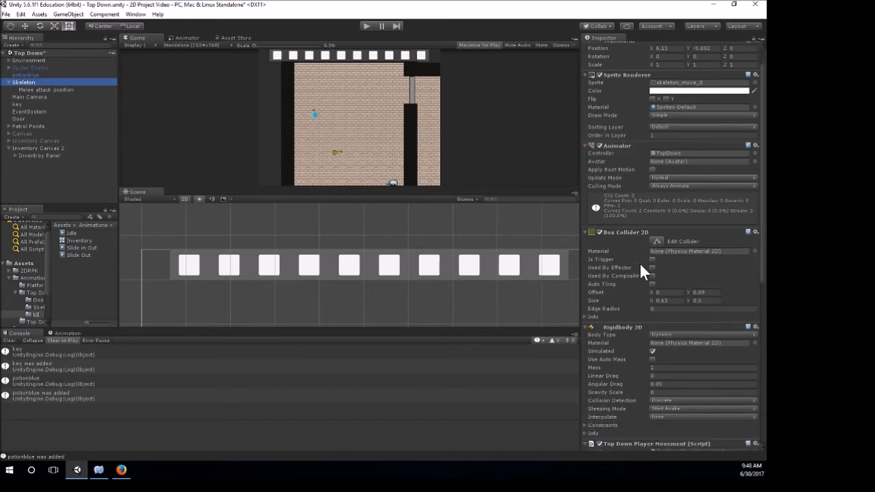
{"action": "scroll", "coordinate": [640, 265], "scroll_direction": "down", "scroll_amount": 7}
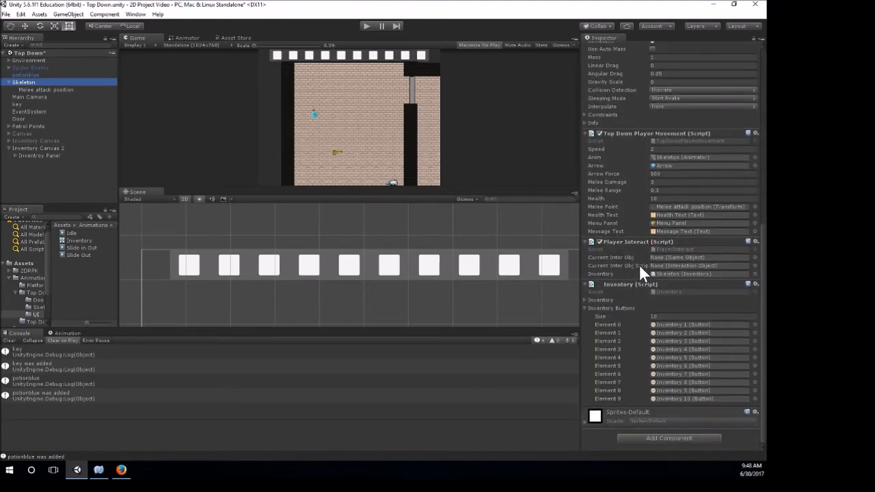
{"action": "left_click", "coordinate": [585, 308]}
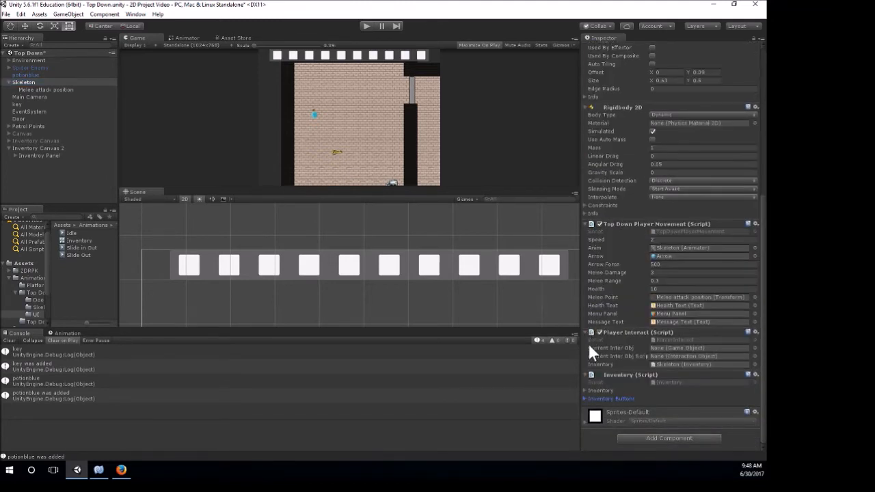
{"action": "left_click", "coordinate": [585, 391]}
{"action": "scroll", "coordinate": [629, 357], "scroll_direction": "down", "scroll_amount": 3}
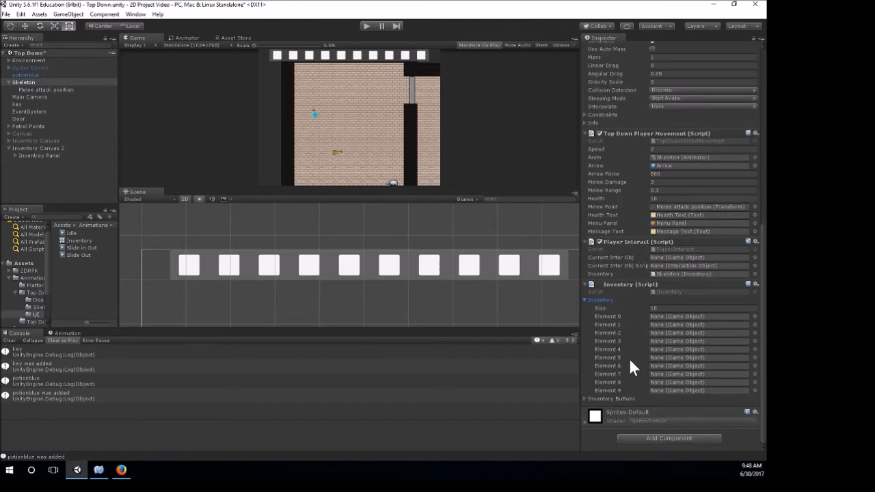
{"action": "left_click", "coordinate": [585, 399]}
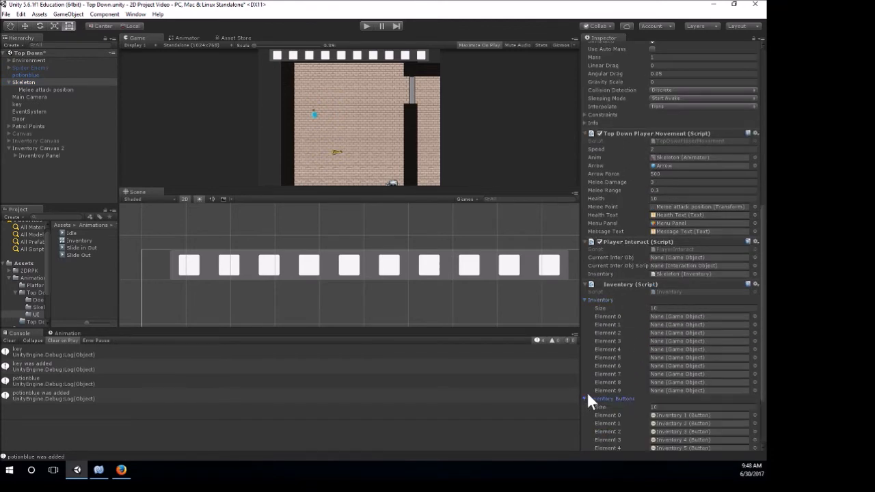
{"action": "scroll", "coordinate": [657, 342], "scroll_direction": "down", "scroll_amount": 3}
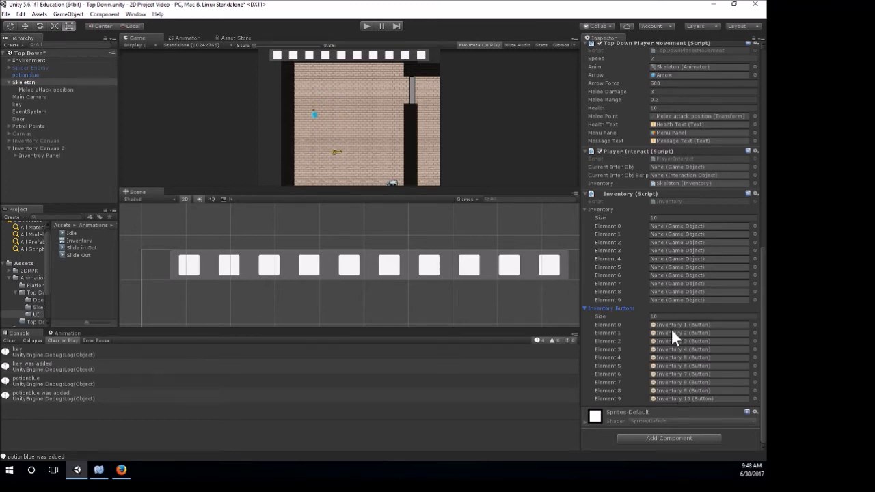
Clear the old button references from Element 0 through Element 9 of the Inventory Buttons array
{"action": "left_click", "coordinate": [669, 324]}
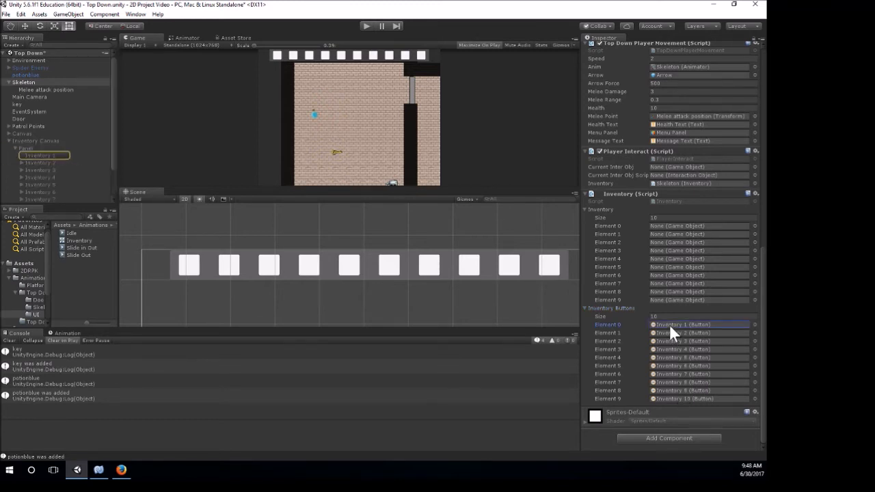
{"action": "key", "text": "Delete"}
{"action": "left_click", "coordinate": [671, 333]}
{"action": "key", "text": "Delete"}
{"action": "left_click", "coordinate": [672, 342]}
{"action": "key", "text": "Delete"}
{"action": "left_click", "coordinate": [673, 348]}
{"action": "key", "text": "Delete"}
{"action": "left_click", "coordinate": [673, 357]}
{"action": "key", "text": "Delete"}
{"action": "left_click", "coordinate": [673, 365]}
{"action": "key", "text": "Delete"}
{"action": "left_click", "coordinate": [673, 373]}
{"action": "key", "text": "Delete"}
{"action": "left_click", "coordinate": [673, 381]}
{"action": "key", "text": "Delete"}
{"action": "left_click", "coordinate": [676, 389]}
{"action": "key", "text": "Delete"}
{"action": "left_click", "coordinate": [677, 396]}
{"action": "key", "text": "Delete"}
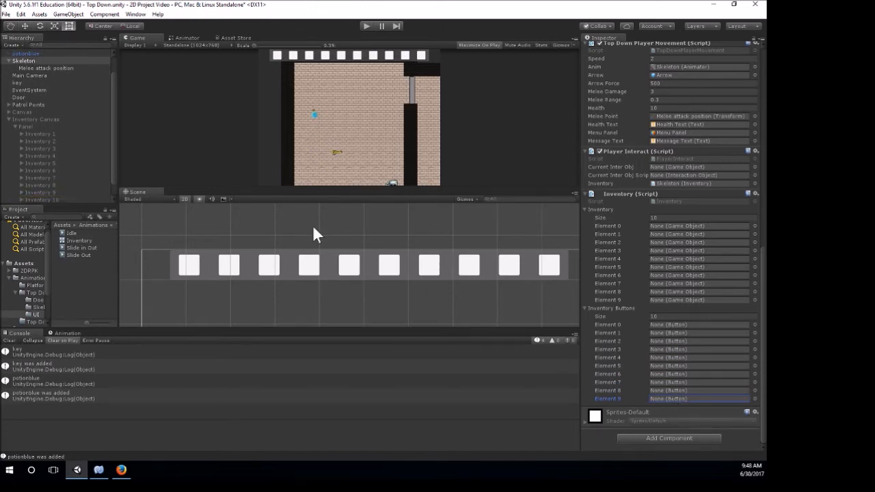
Collapse the old Inventory Canvas and expand Inventroy Panel under Inventory Canvas 2 to list its ten buttons
{"action": "left_click", "coordinate": [12, 121]}
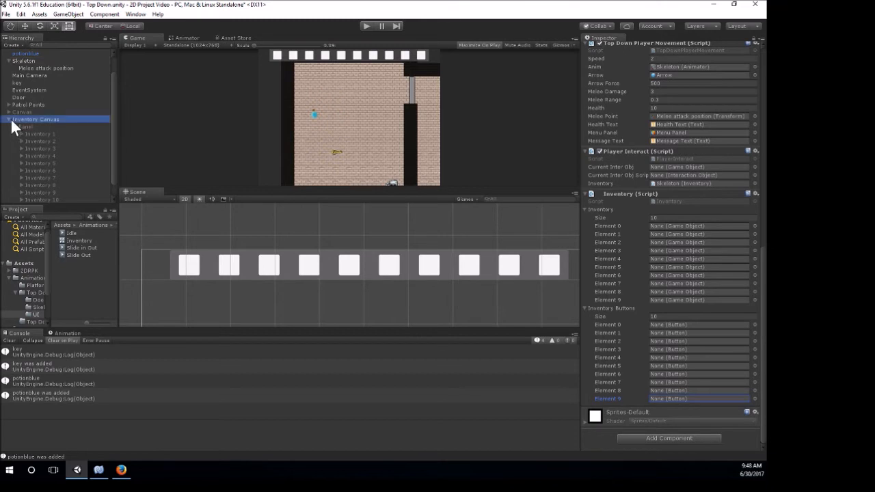
{"action": "left_click", "coordinate": [9, 121]}
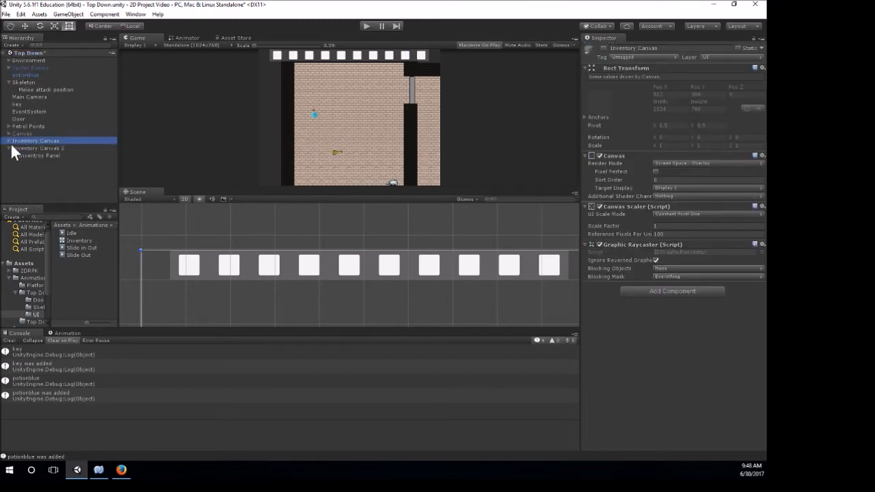
{"action": "scroll", "coordinate": [58, 150], "scroll_direction": "down", "scroll_amount": 2}
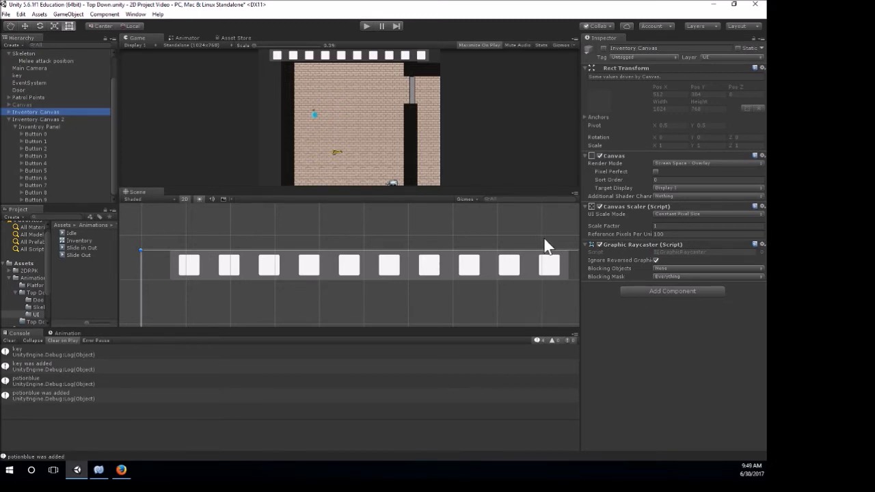
Lock the Inspector on Skeleton's Inventory script and select Button 0 and Button 1 to check the lock
{"action": "left_click", "coordinate": [29, 54]}
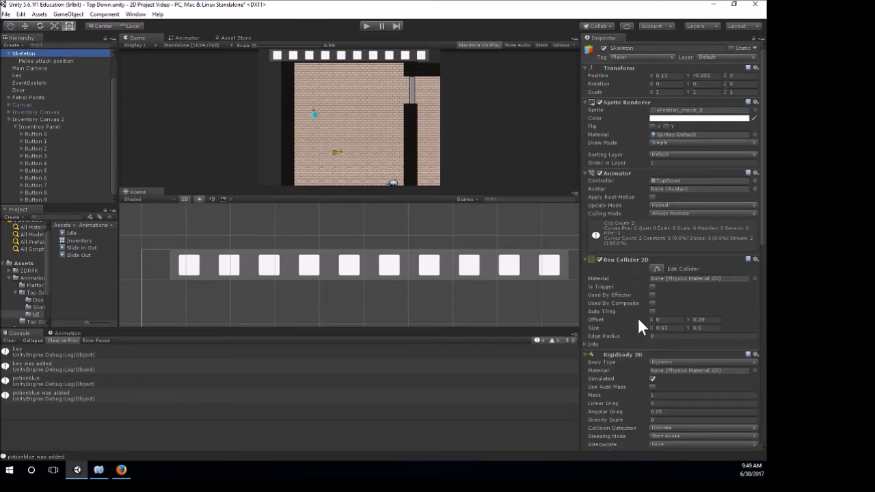
{"action": "scroll", "coordinate": [675, 318], "scroll_direction": "down", "scroll_amount": 10}
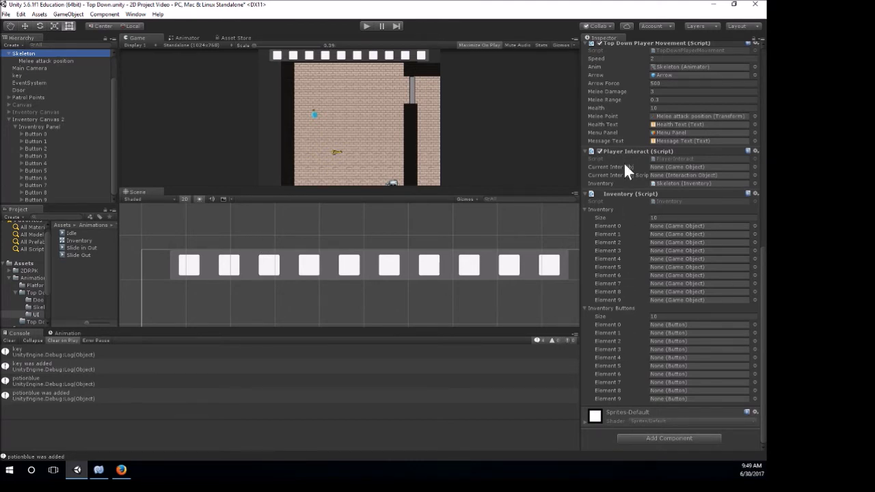
{"action": "left_click", "coordinate": [753, 38]}
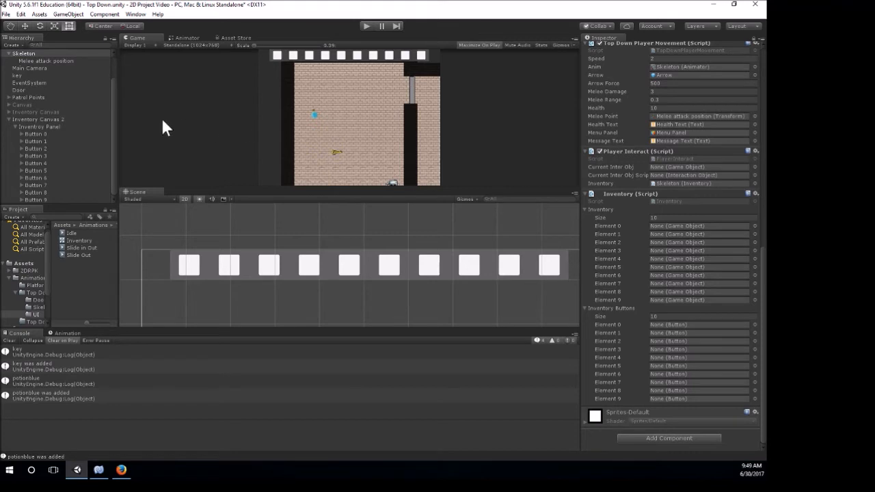
{"action": "left_click", "coordinate": [41, 133]}
{"action": "left_click", "coordinate": [40, 141]}
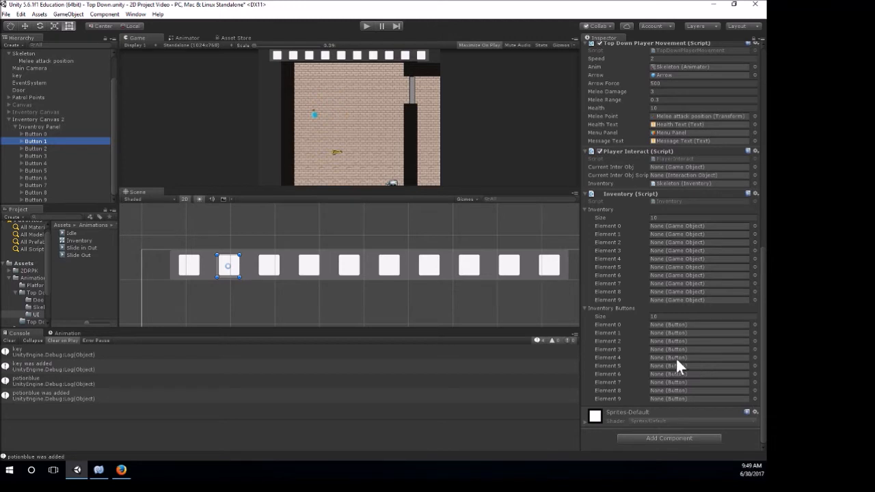
Assign Button 0 through Button 9 to Element 0 through Element 9 of Inventory Buttons, and check the first and last references
{"action": "left_click_drag", "start_coordinate": [40, 133], "coordinate": [673, 327]}
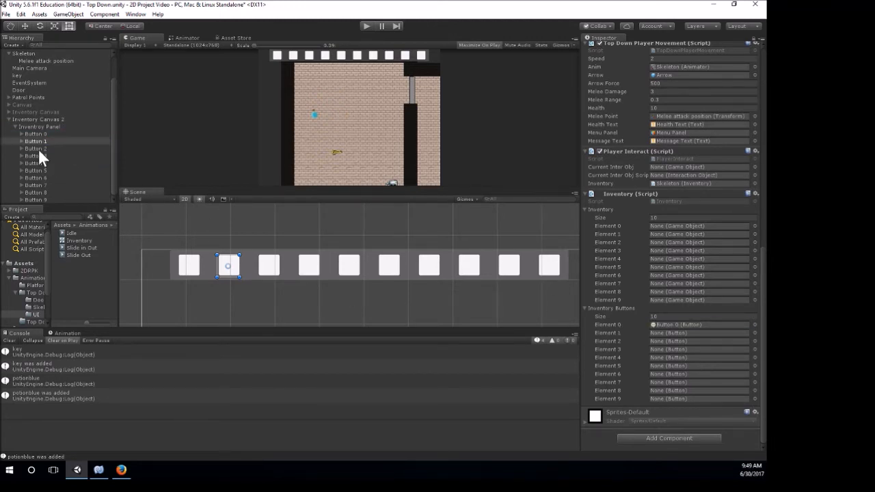
{"action": "left_click_drag", "start_coordinate": [39, 143], "coordinate": [667, 333]}
{"action": "left_click_drag", "start_coordinate": [33, 144], "coordinate": [646, 397]}
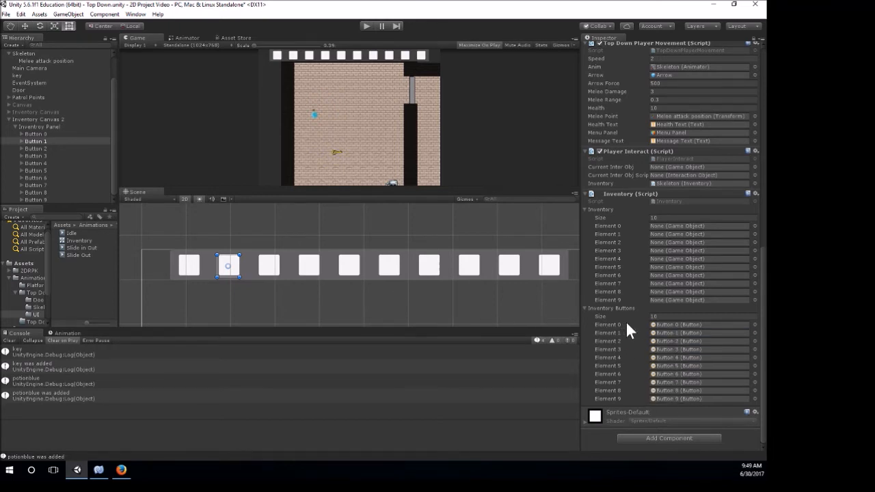
{"action": "left_click", "coordinate": [680, 326]}
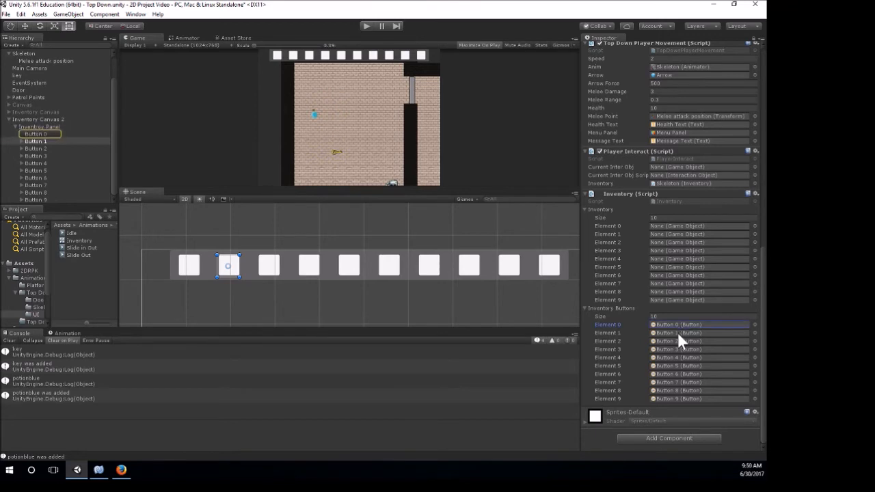
{"action": "left_click", "coordinate": [677, 398]}
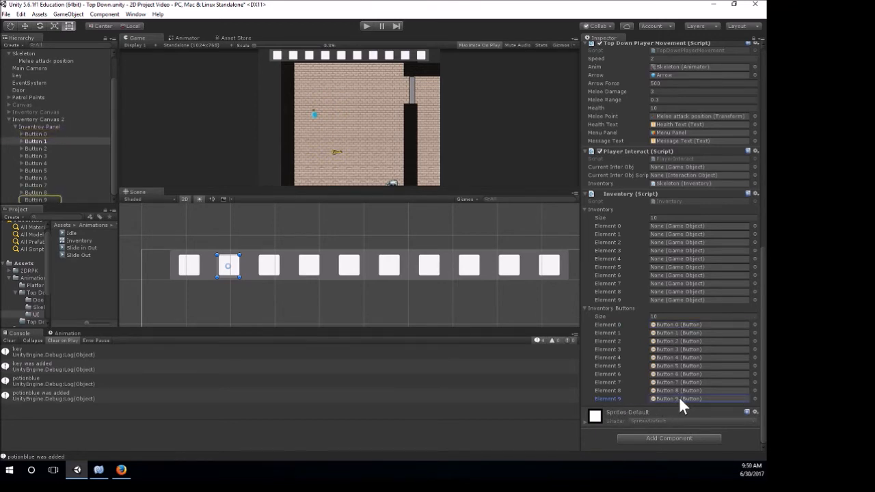
Compare Element 0 of the Inventory array with Element 0 of Inventory Buttons and with Button 0 on the canvas
{"action": "left_click", "coordinate": [678, 325]}
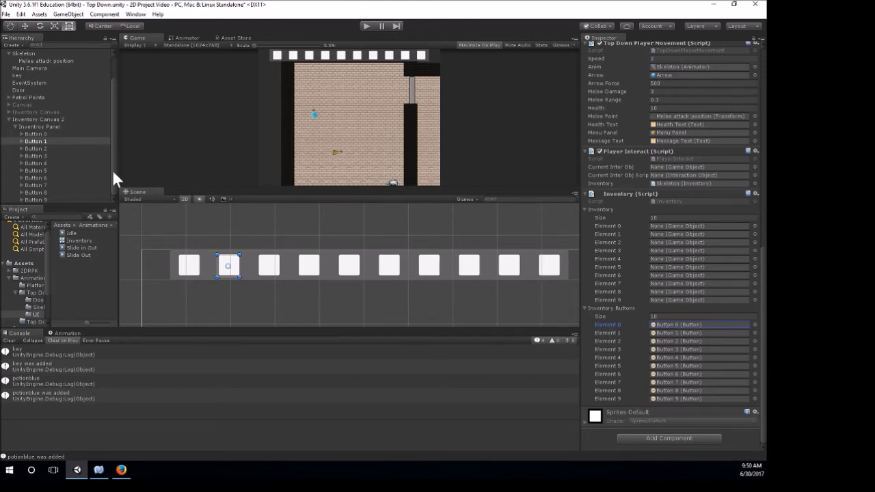
{"action": "left_click", "coordinate": [34, 134]}
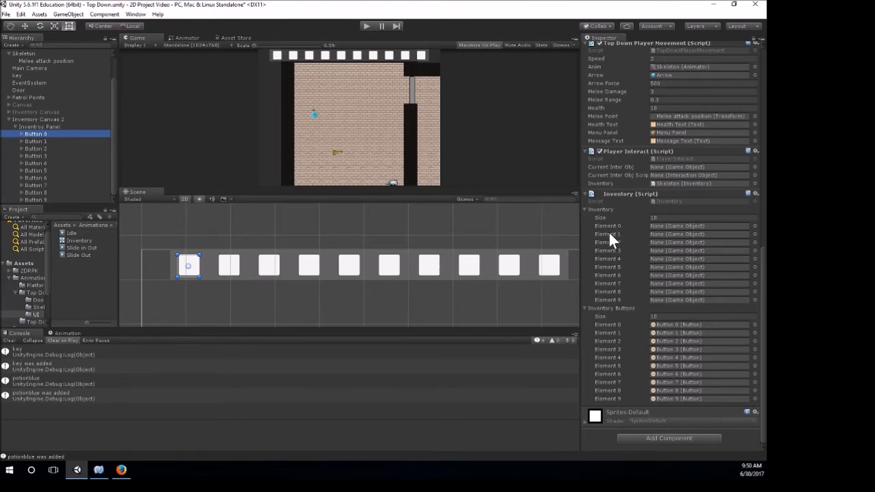
{"action": "left_click", "coordinate": [651, 226]}
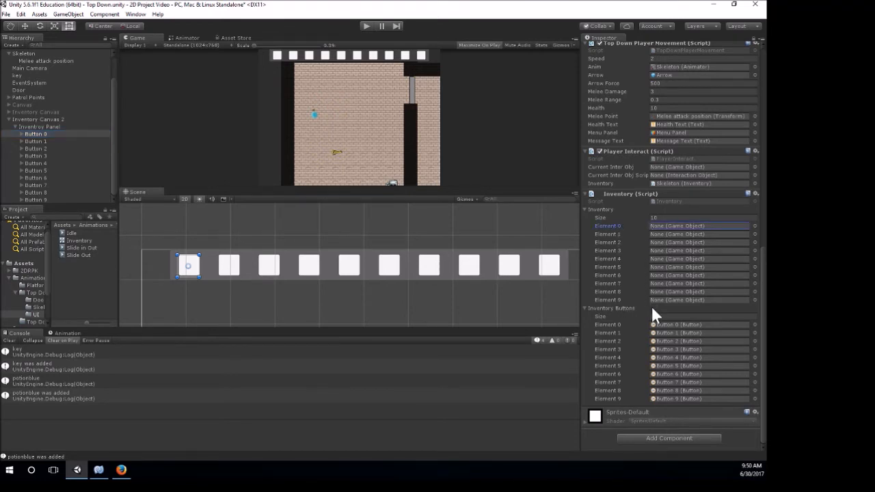
{"action": "left_click", "coordinate": [673, 324]}
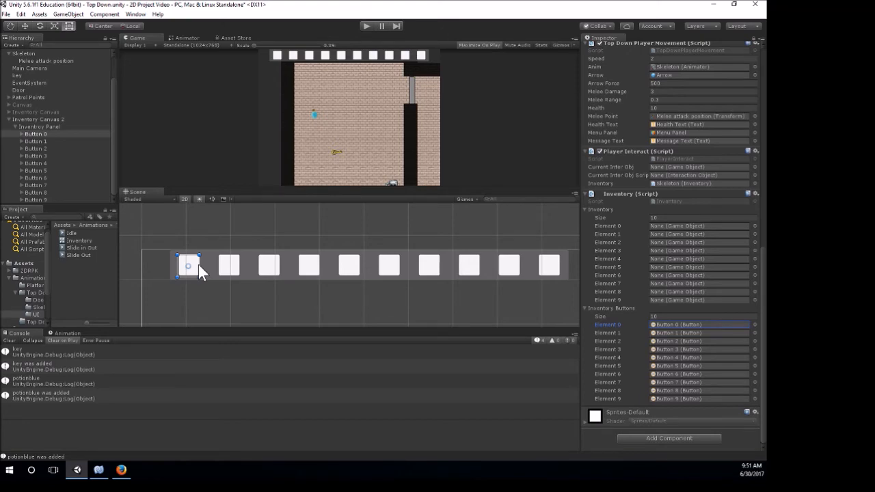
Switch to MonoDevelop and review how AddItem in Inventory.cs checks for a null slot and stores the item there
{"action": "left_click", "coordinate": [99, 469]}
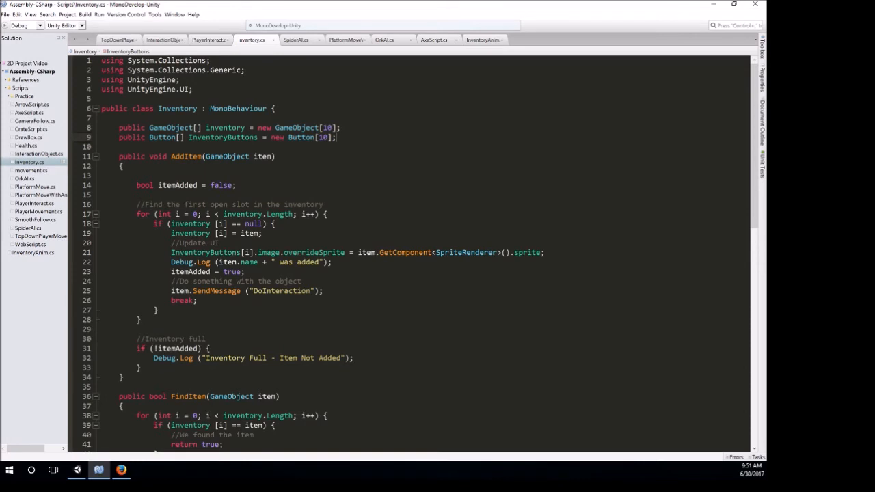
{"action": "key", "text": "Down"}
{"action": "key", "text": "Down"}
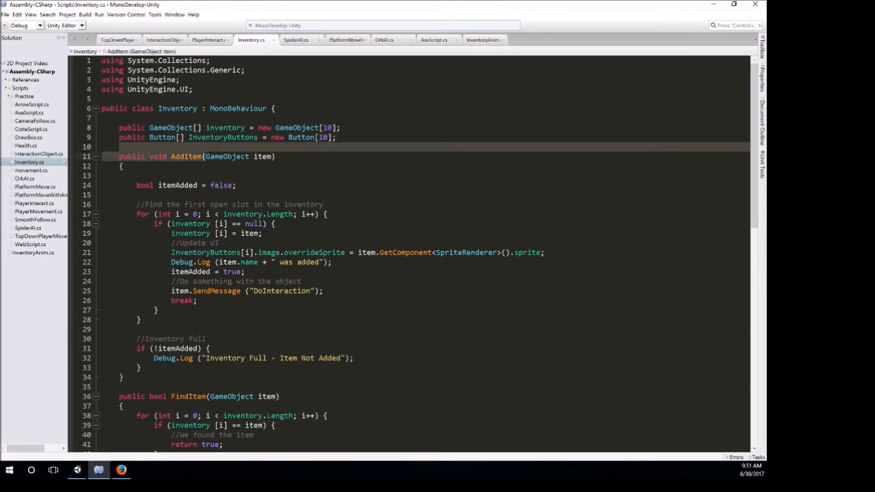
{"action": "left_click_drag", "start_coordinate": [171, 156], "coordinate": [202, 156]}
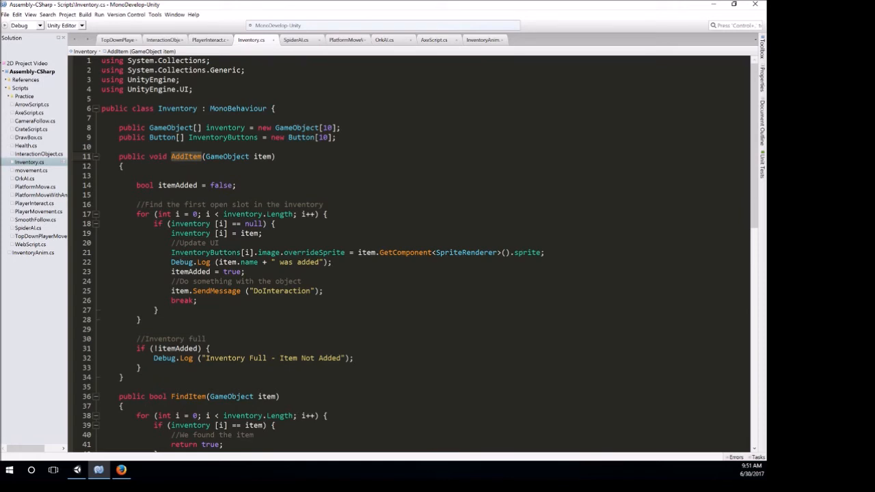
{"action": "left_click_drag", "start_coordinate": [241, 224], "coordinate": [263, 224]}
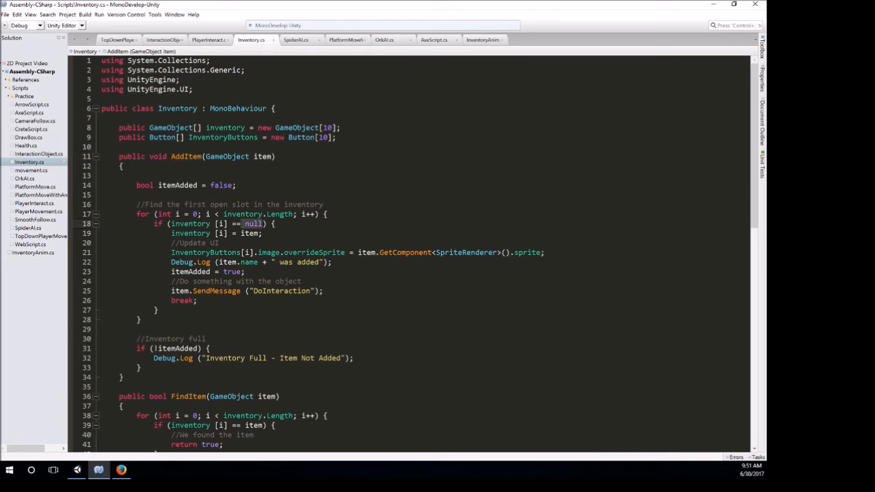
{"action": "left_click_drag", "start_coordinate": [241, 233], "coordinate": [259, 233]}
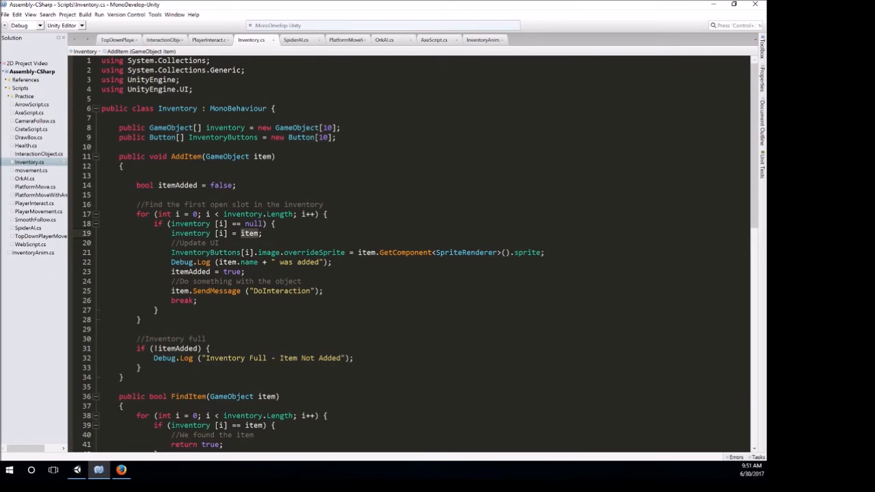
Examine the Update UI code in AddItem, comparing the index of InventoryButtons[i] with the one used for inventory[i]
{"action": "left_click_drag", "start_coordinate": [171, 242], "coordinate": [220, 242]}
{"action": "left_click", "coordinate": [220, 243]}
{"action": "left_click_drag", "start_coordinate": [171, 252], "coordinate": [254, 252]}
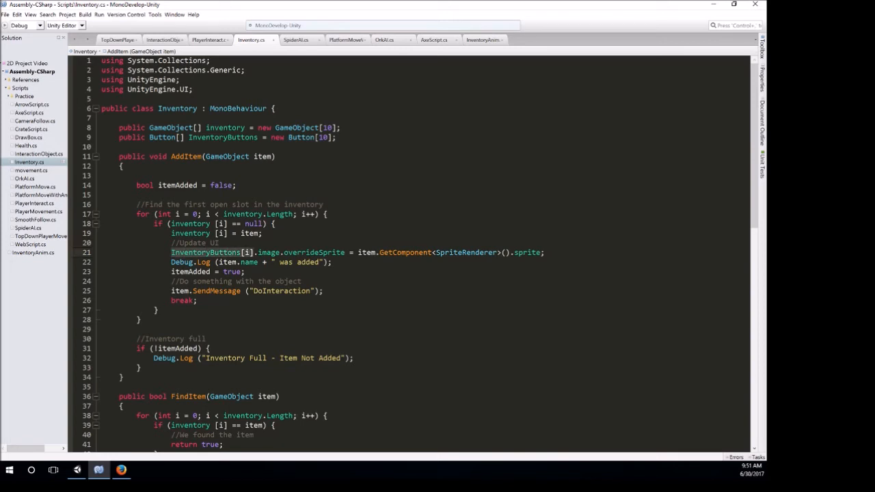
{"action": "left_click", "coordinate": [242, 252]}
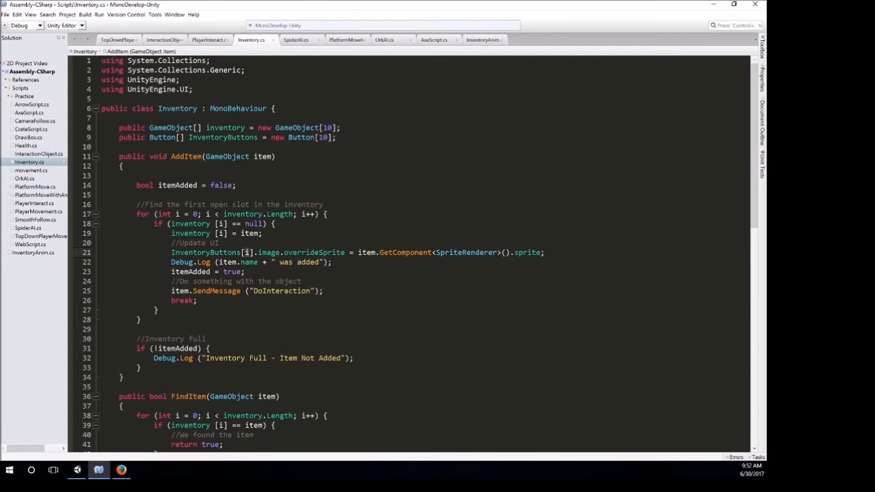
{"action": "left_click", "coordinate": [224, 224]}
{"action": "left_click", "coordinate": [220, 233]}
{"action": "left_click", "coordinate": [247, 252]}
Examine how the button image's overrideSprite is assigned from the sprite of the item's SpriteRenderer
{"action": "left_click_drag", "start_coordinate": [171, 252], "coordinate": [280, 252]}
{"action": "left_click_drag", "start_coordinate": [284, 252], "coordinate": [345, 253]}
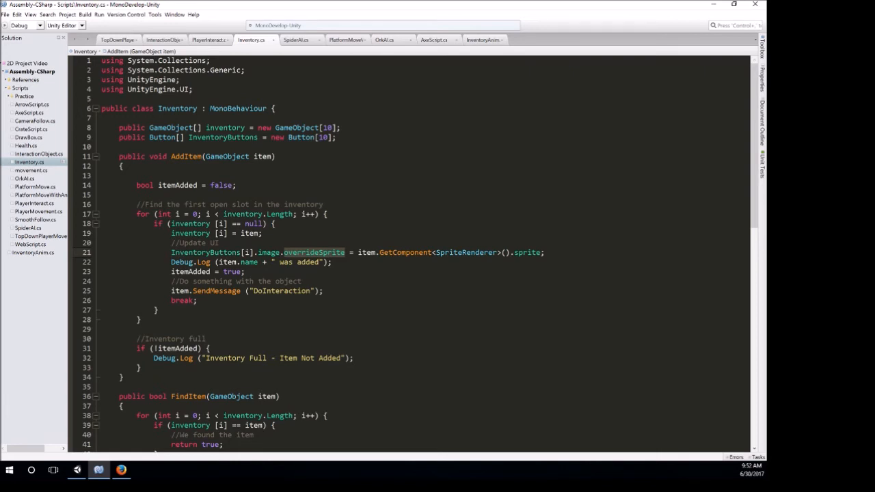
{"action": "left_click_drag", "start_coordinate": [358, 253], "coordinate": [375, 253]}
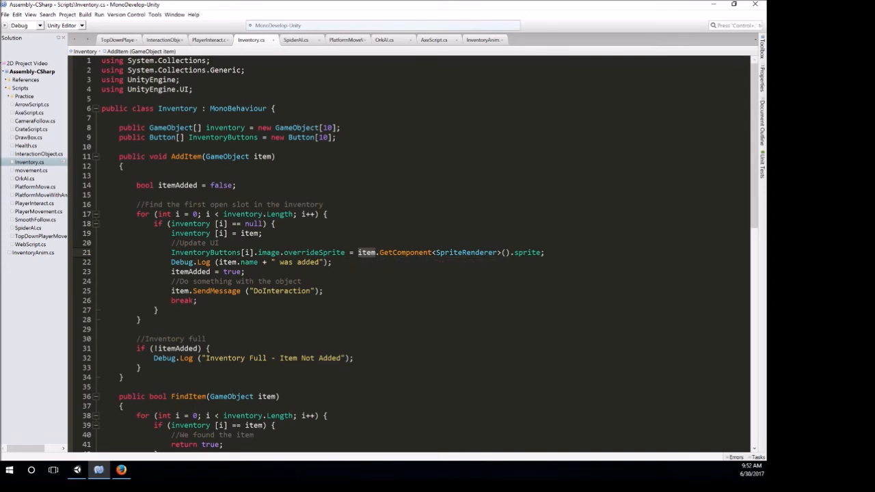
{"action": "left_click_drag", "start_coordinate": [515, 253], "coordinate": [540, 253]}
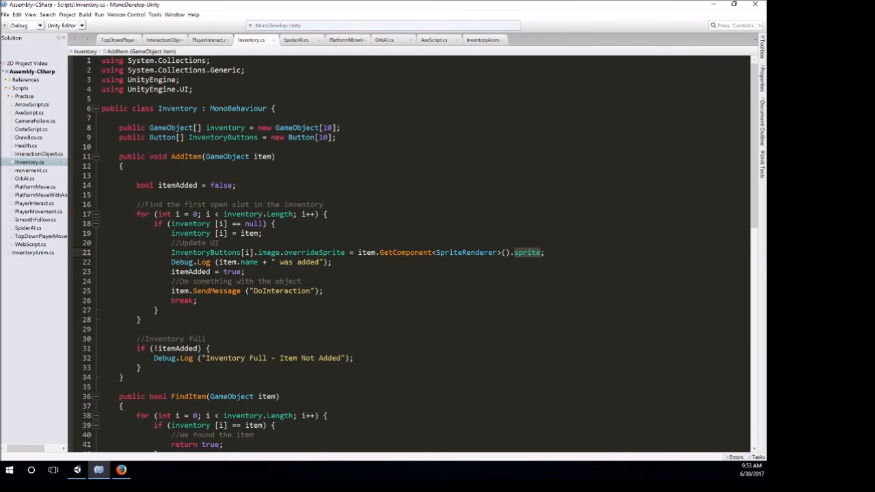
{"action": "left_click", "coordinate": [332, 263]}
Switch to Unity, unlock the Inspector, and inspect the key object's Sprite Renderer and its source sprite in the project assets
{"action": "left_click", "coordinate": [78, 469]}
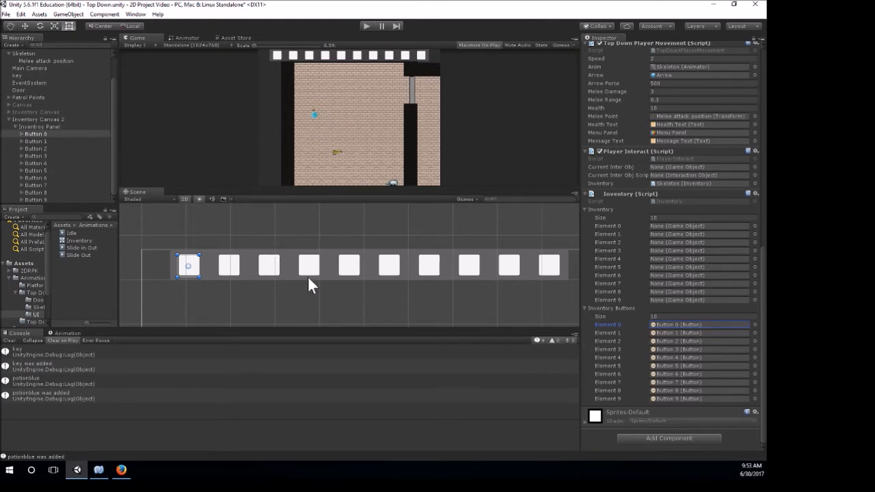
{"action": "scroll", "coordinate": [273, 280], "scroll_direction": "down", "scroll_amount": 2}
{"action": "left_click", "coordinate": [22, 75]}
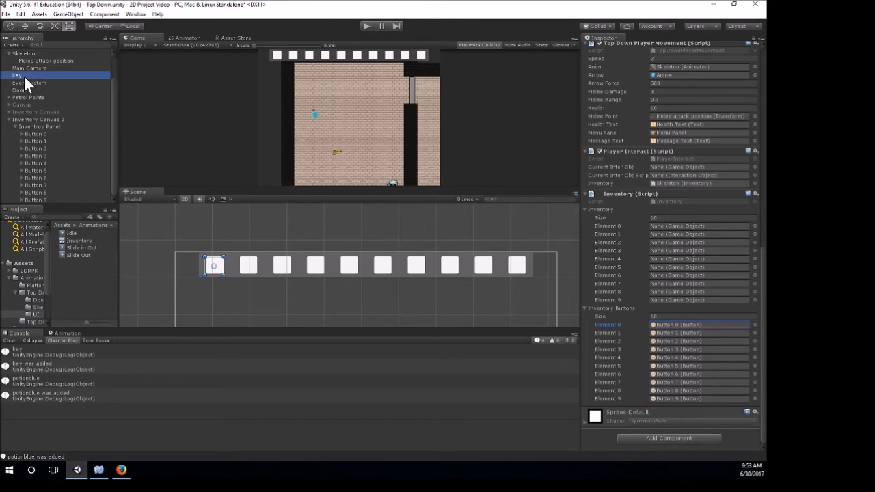
{"action": "left_click", "coordinate": [752, 37]}
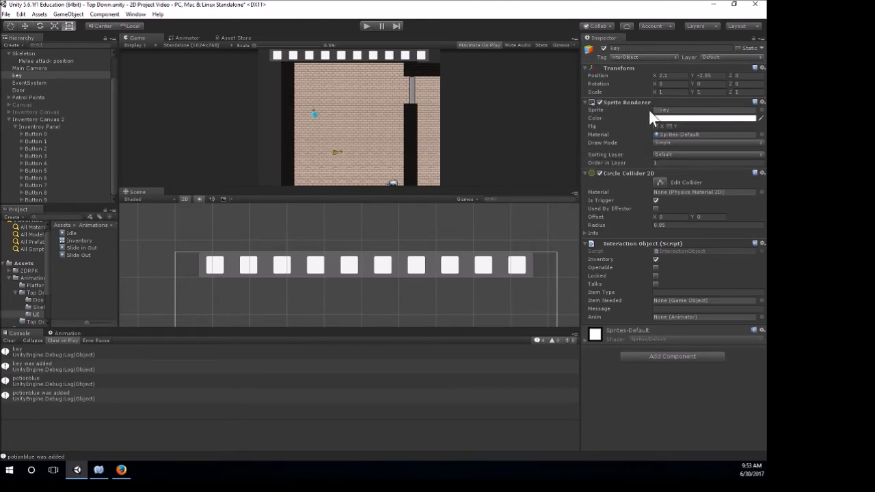
{"action": "left_click", "coordinate": [673, 111]}
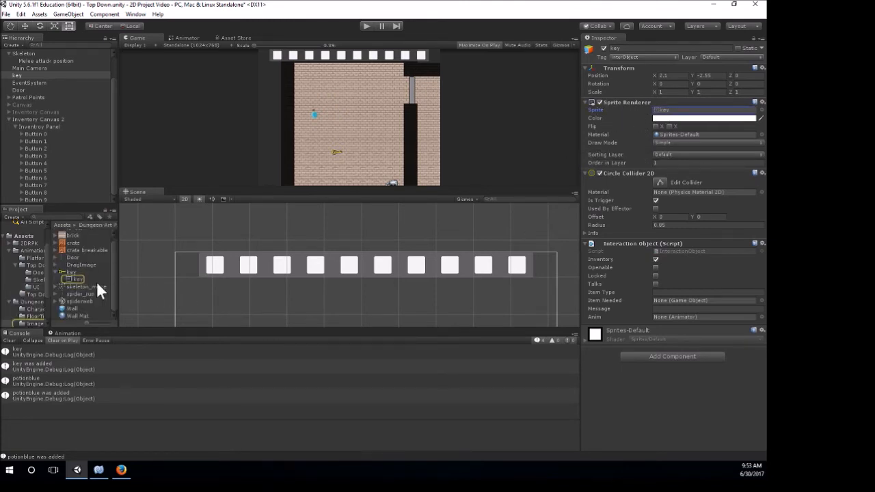
{"action": "left_click", "coordinate": [71, 279]}
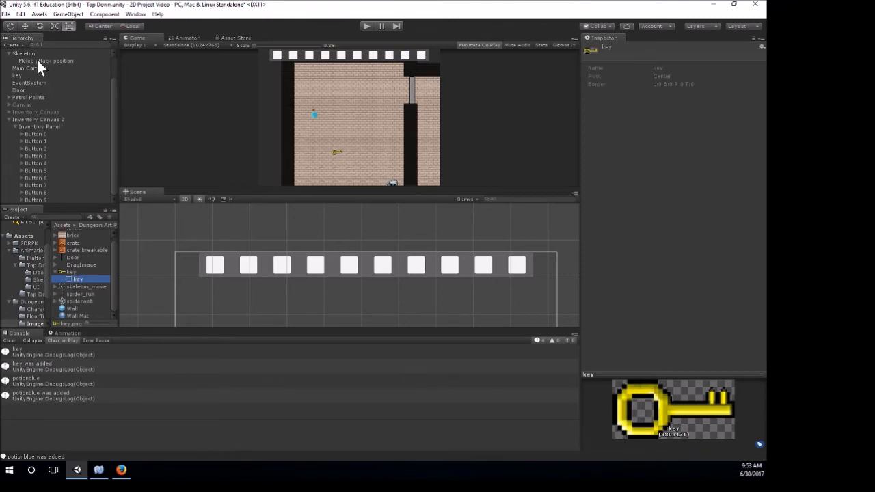
{"action": "left_click", "coordinate": [22, 74]}
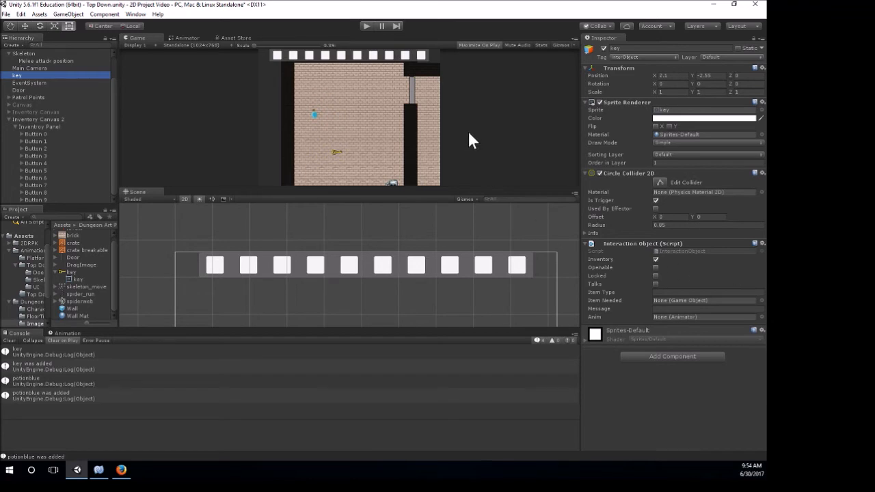
Run the game and collect the key and the blue potion to test the inventory bar
{"action": "left_click", "coordinate": [365, 25]}
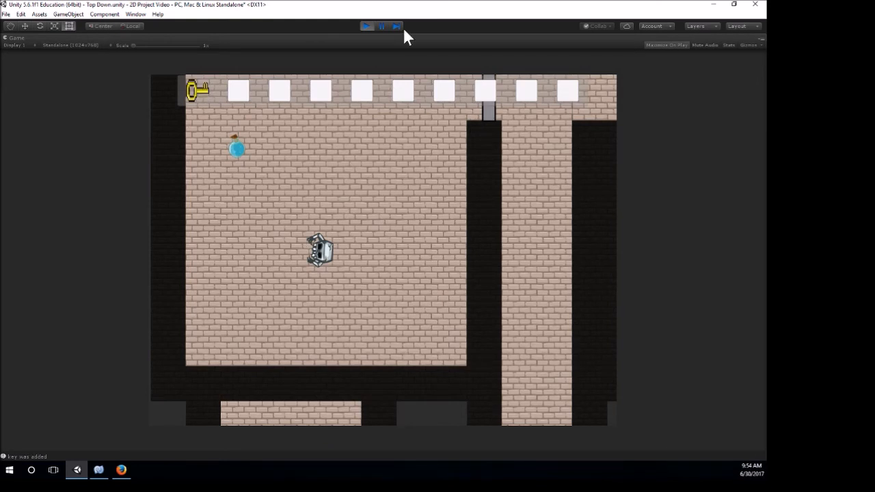
{"action": "key", "text": "w"}
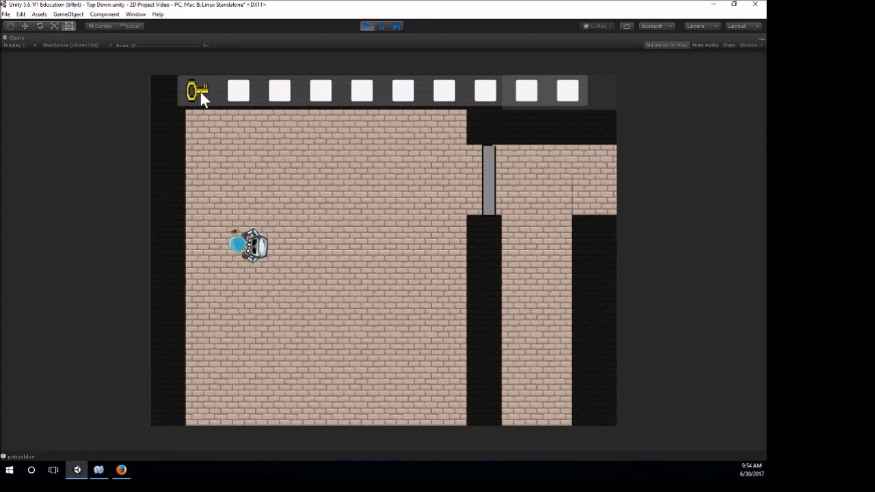
{"action": "key", "text": "e"}
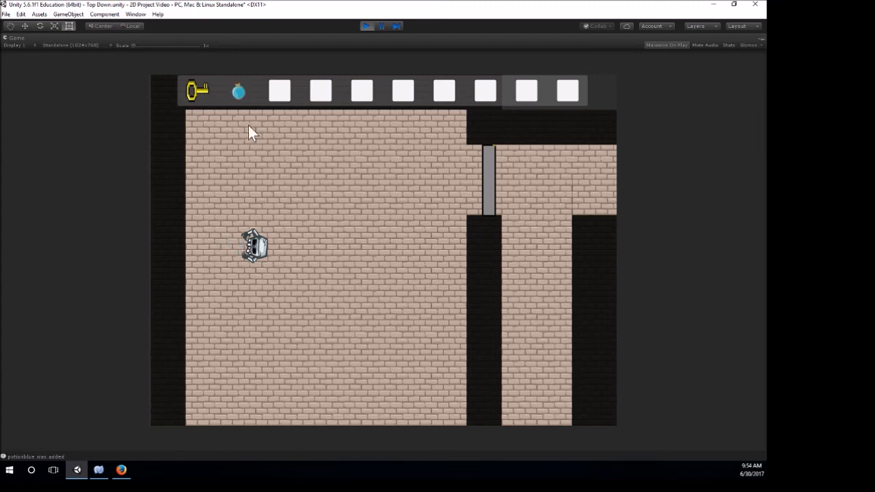
Restore the Game view from maximized, inspect Skeleton and Button 0's Source Image during play, and stop the game
{"action": "left_click", "coordinate": [761, 38]}
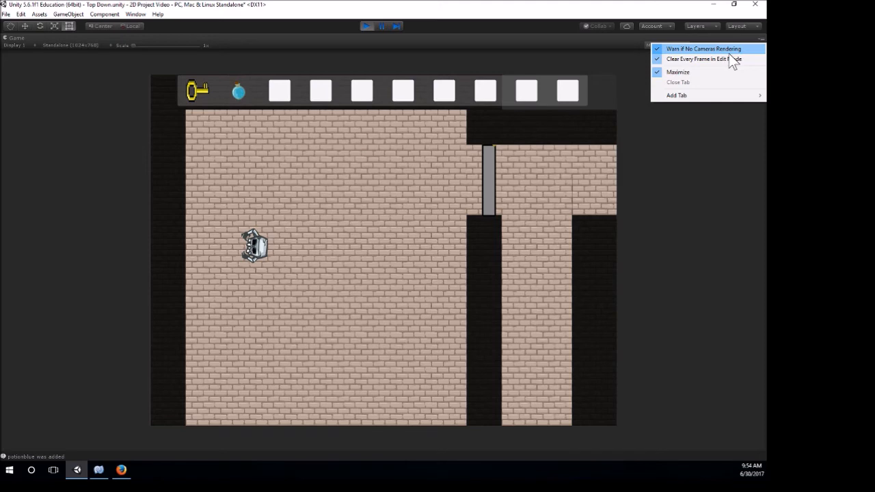
{"action": "left_click", "coordinate": [677, 72]}
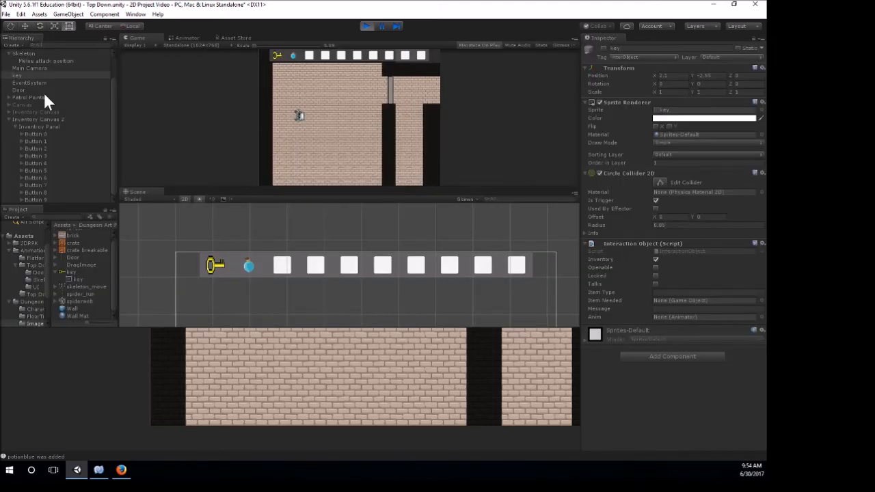
{"action": "left_click", "coordinate": [25, 54]}
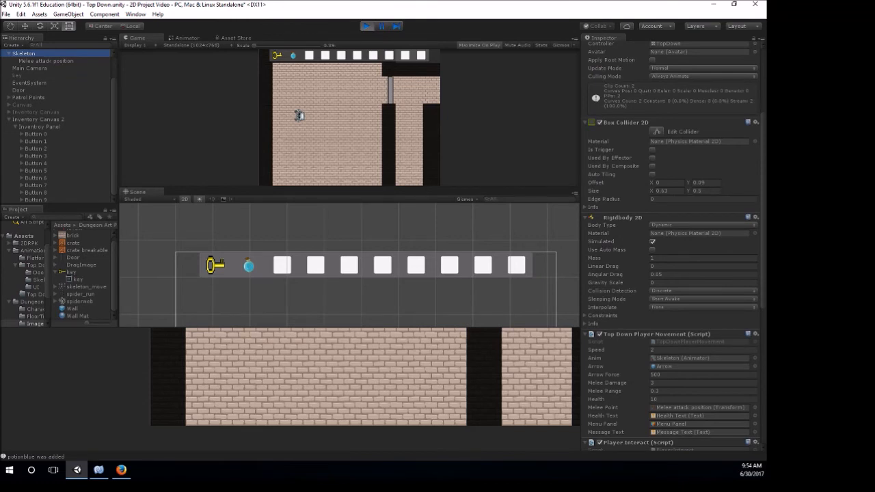
{"action": "scroll", "coordinate": [612, 280], "scroll_direction": "down", "scroll_amount": 6}
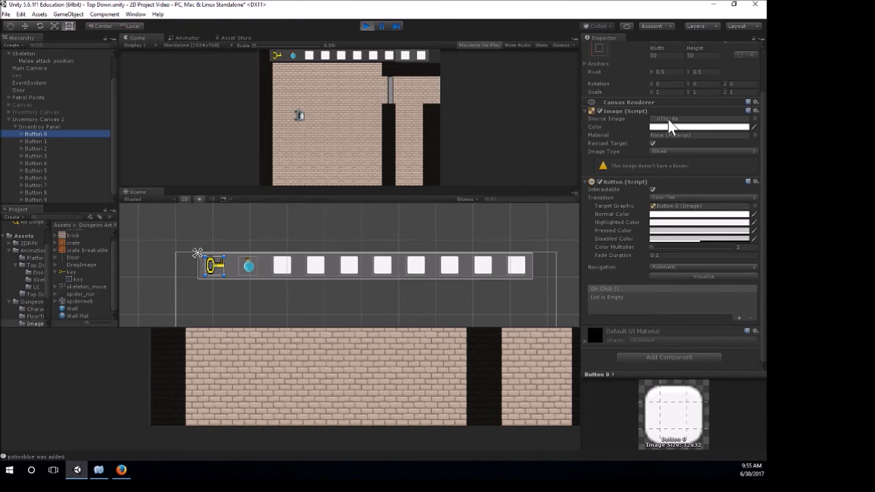
{"action": "left_click", "coordinate": [672, 119]}
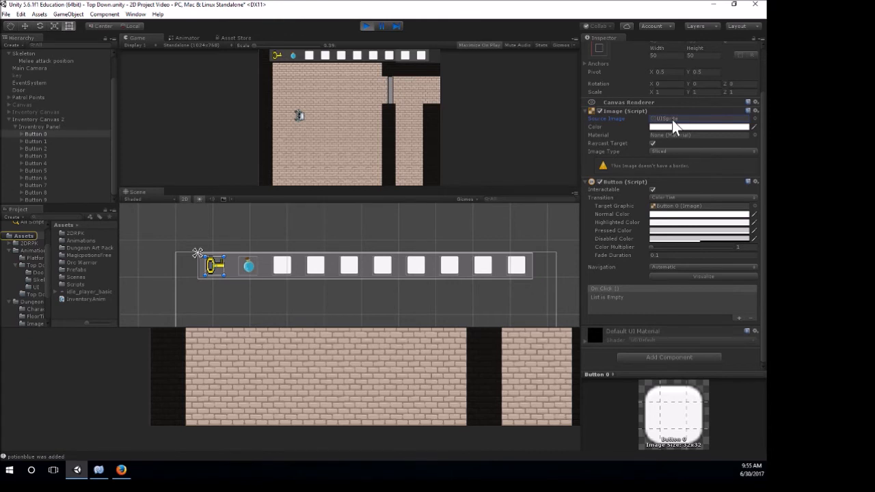
{"action": "left_click", "coordinate": [214, 267]}
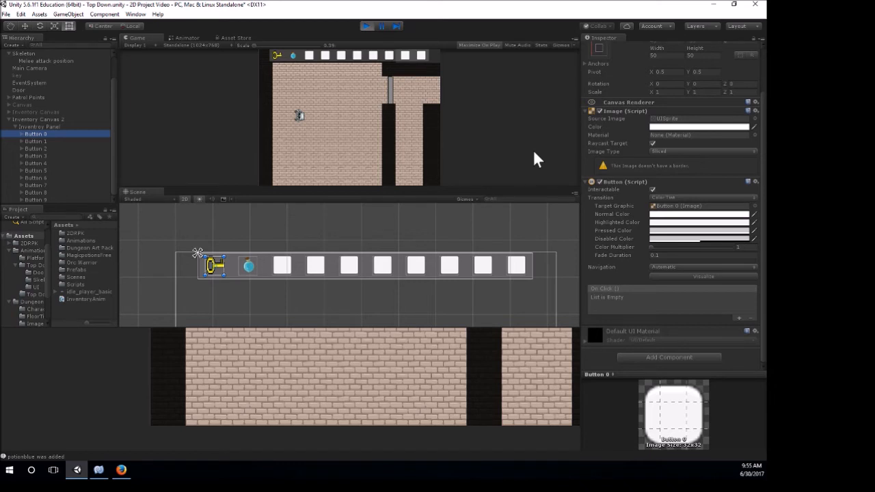
{"action": "left_click", "coordinate": [366, 26]}
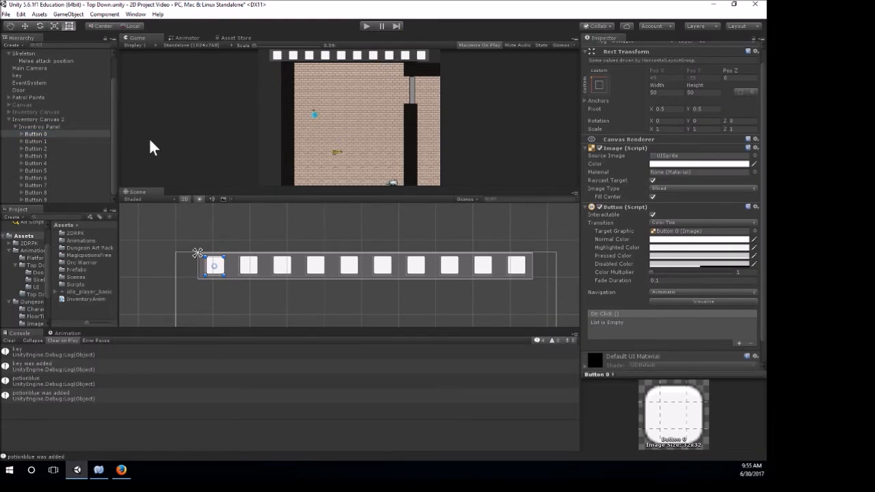
Try the Simple image type with Preserve Aspect enabled on Button 0
{"action": "left_click", "coordinate": [673, 188]}
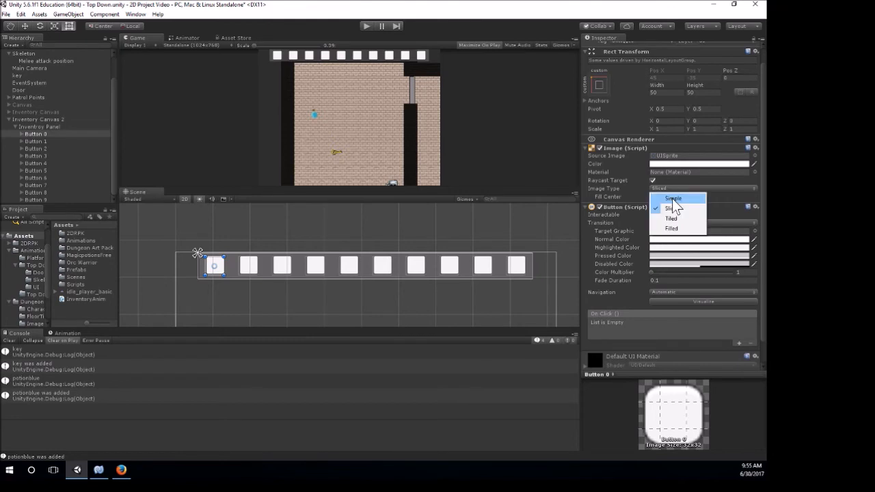
{"action": "left_click", "coordinate": [673, 198]}
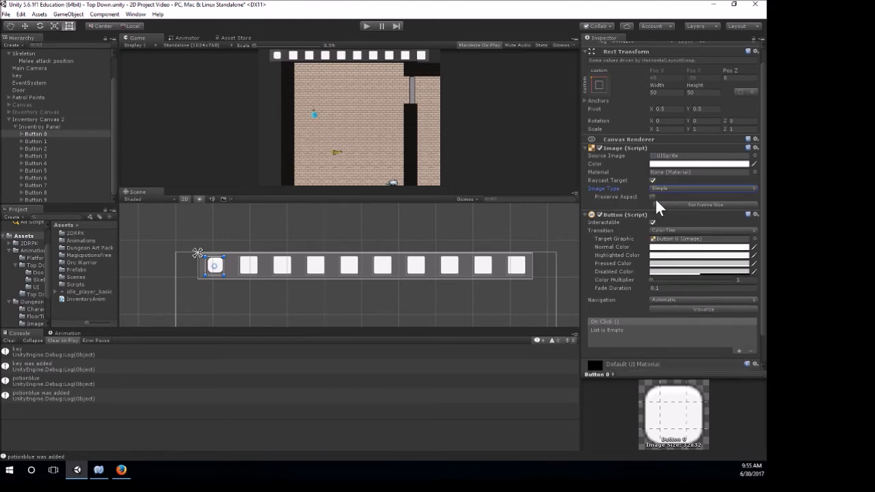
{"action": "left_click", "coordinate": [652, 197]}
{"action": "scroll", "coordinate": [258, 246], "scroll_direction": "up", "scroll_amount": 2}
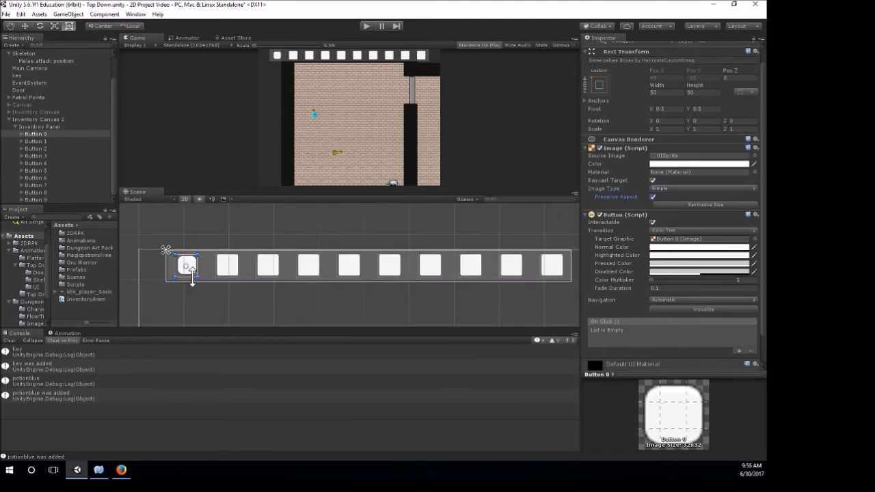
Set Button 0's Image Type to Sliced and toggle Fill Center to compare both states, ending with it disabled
{"action": "left_click", "coordinate": [683, 189]}
{"action": "left_click", "coordinate": [679, 207]}
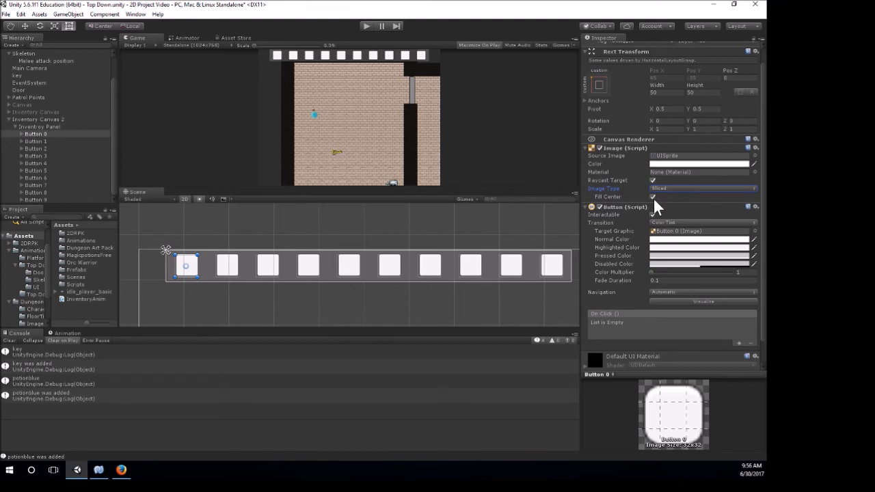
{"action": "left_click", "coordinate": [653, 197]}
{"action": "left_click", "coordinate": [653, 198]}
{"action": "left_click", "coordinate": [653, 198]}
{"action": "left_click", "coordinate": [653, 198]}
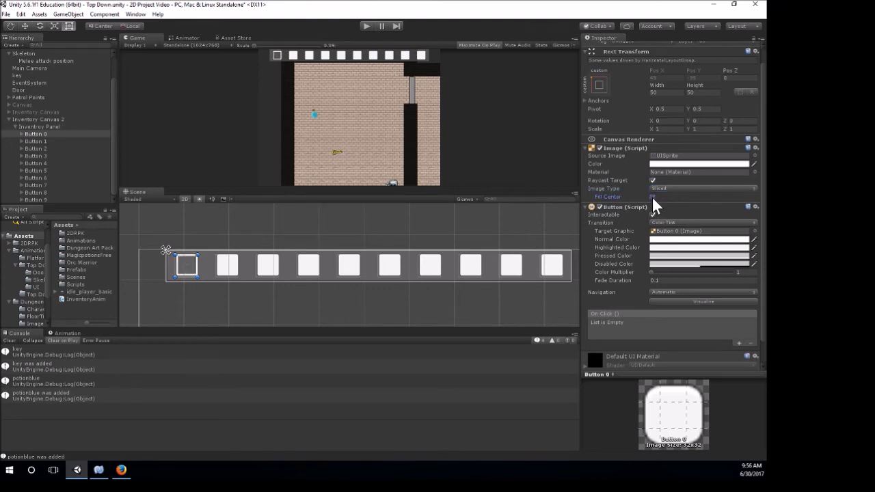
Re-enable Fill Center on Button 0 and try the Tiled and Filled image types, ending back on Sliced
{"action": "left_click", "coordinate": [653, 198]}
{"action": "left_click", "coordinate": [663, 189]}
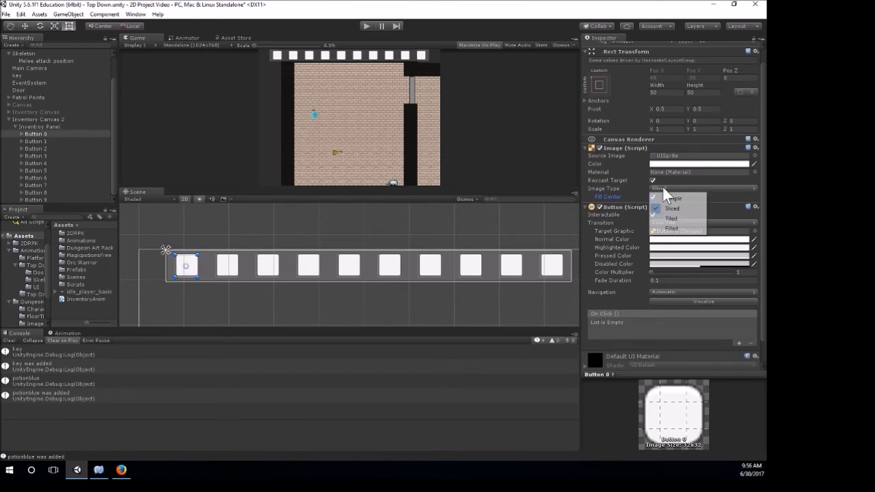
{"action": "left_click", "coordinate": [672, 218]}
{"action": "left_click", "coordinate": [673, 189]}
{"action": "left_click", "coordinate": [676, 230]}
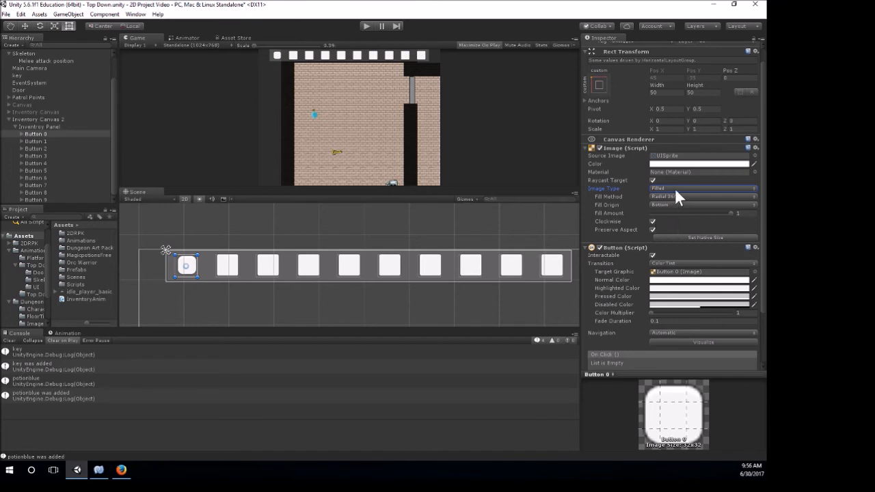
{"action": "left_click", "coordinate": [675, 188]}
{"action": "left_click", "coordinate": [676, 208]}
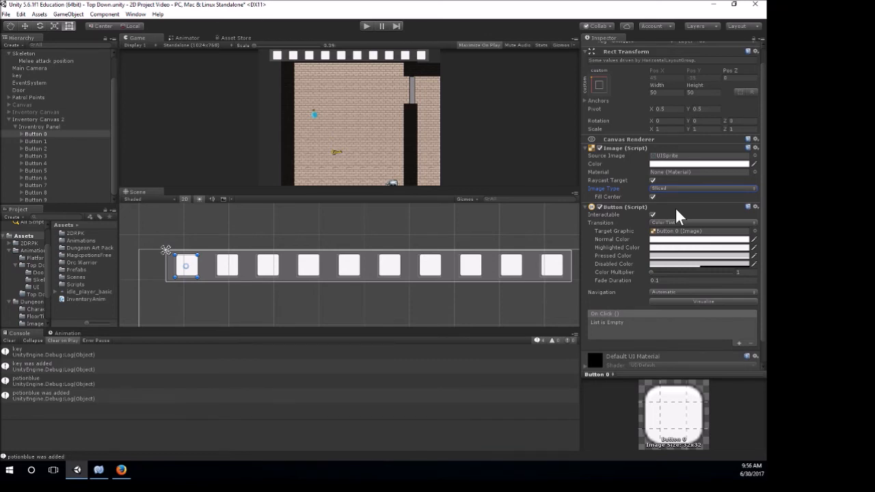
Set Button 0's Image Type to Simple with Preserve Aspect enabled
{"action": "left_click", "coordinate": [671, 190]}
{"action": "left_click", "coordinate": [670, 197]}
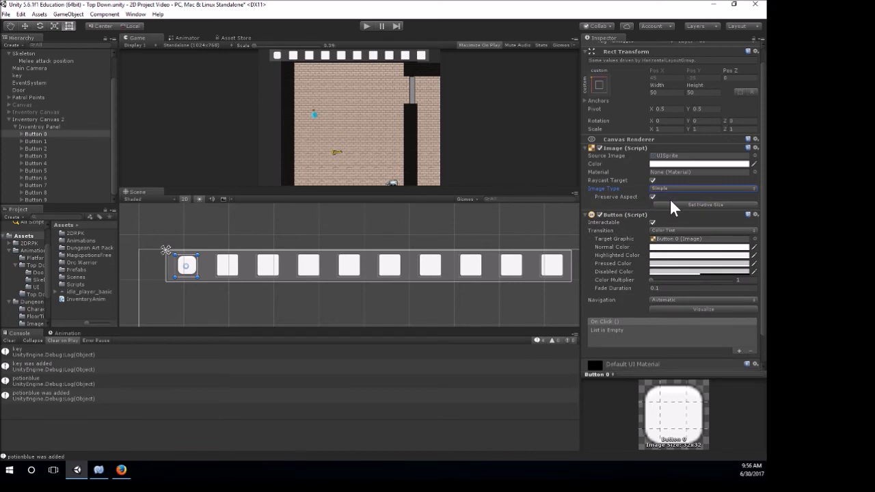
{"action": "left_click", "coordinate": [653, 197]}
Run the game and collect the key to test Button 0's display, stopping play and collapsing Inventory Panel in the hierarchy
{"action": "left_click", "coordinate": [367, 25]}
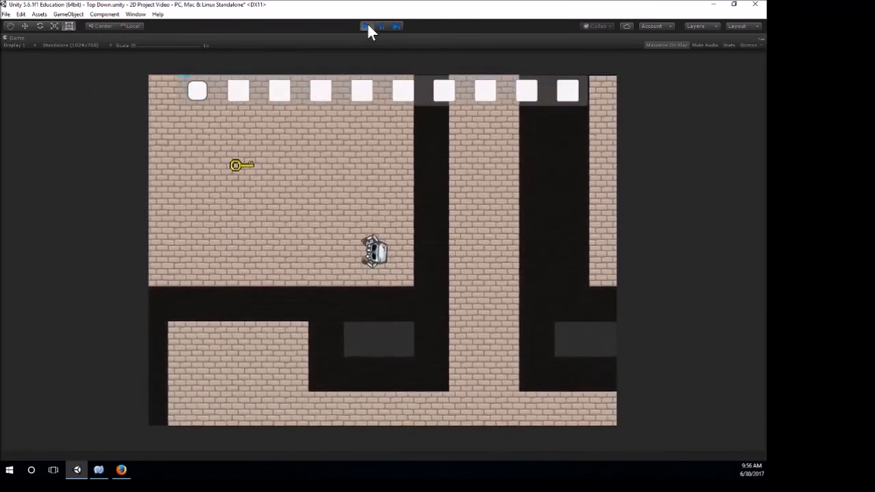
{"action": "key", "text": "w"}
{"action": "key", "text": "a"}
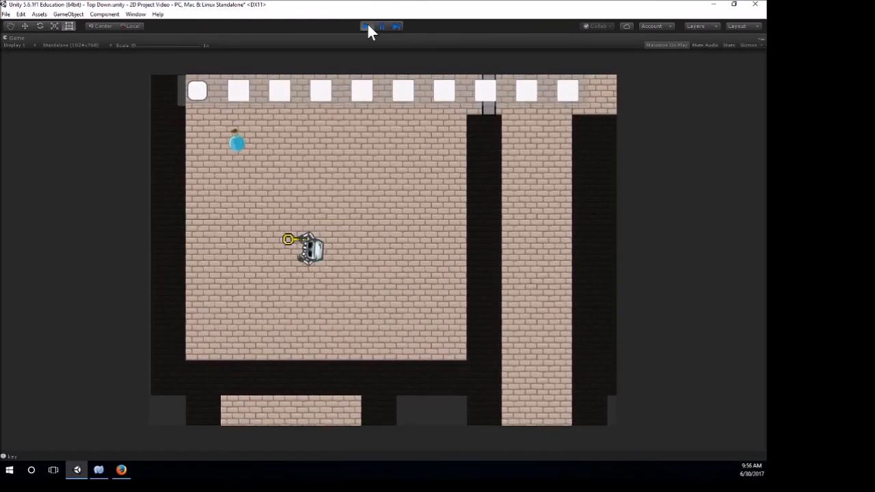
{"action": "key", "text": "e"}
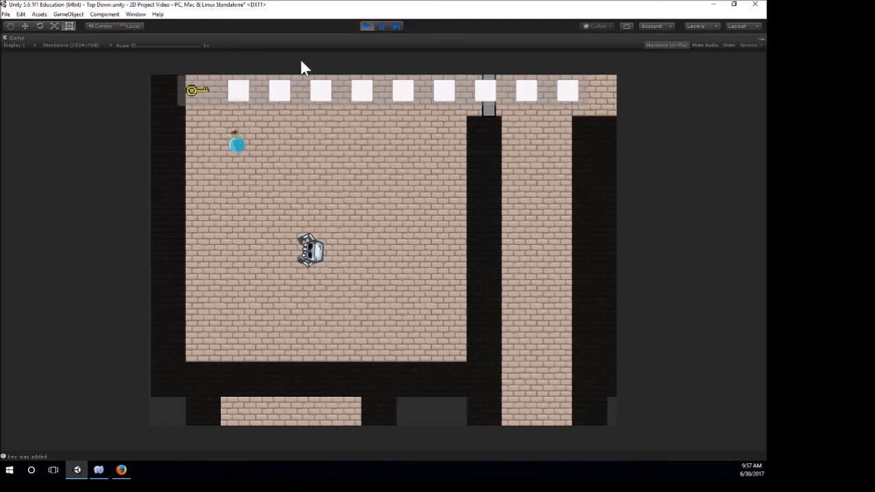
{"action": "left_click", "coordinate": [367, 26]}
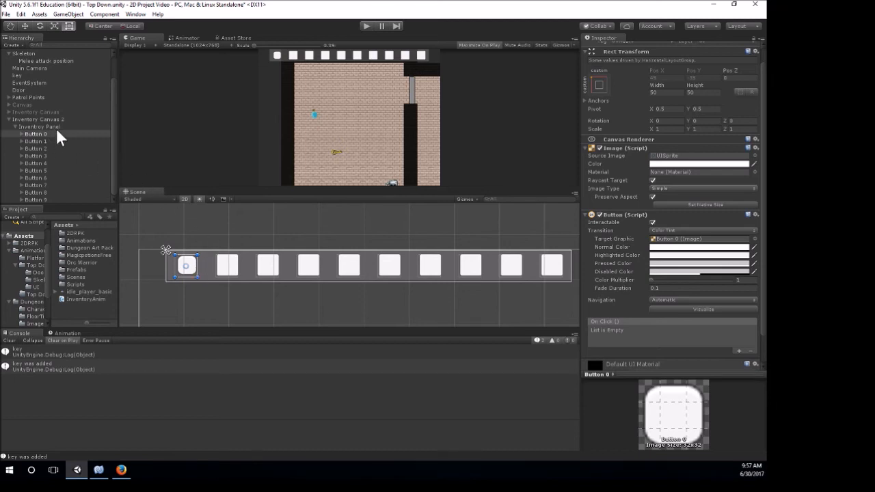
{"action": "left_click", "coordinate": [15, 127]}
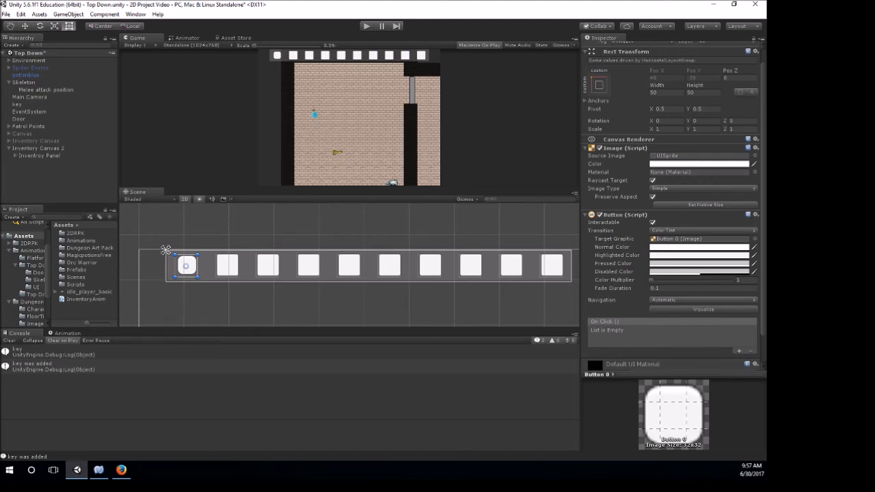
Switch to MonoDevelop and add the comment "//Update UI" after the Debug.Log line in Inventory.cs's RemoveItem method
{"action": "left_click", "coordinate": [99, 470]}
{"action": "scroll", "coordinate": [410, 239], "scroll_direction": "down", "scroll_amount": 5}
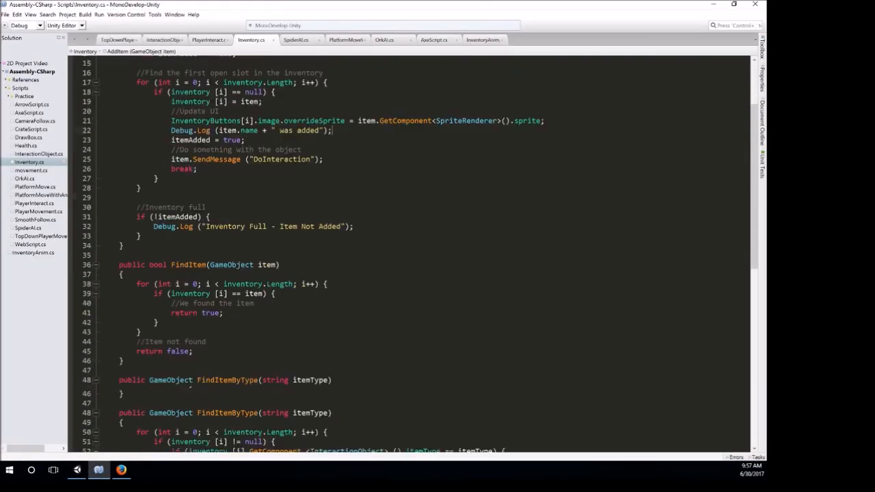
{"action": "scroll", "coordinate": [411, 253], "scroll_direction": "down", "scroll_amount": 8}
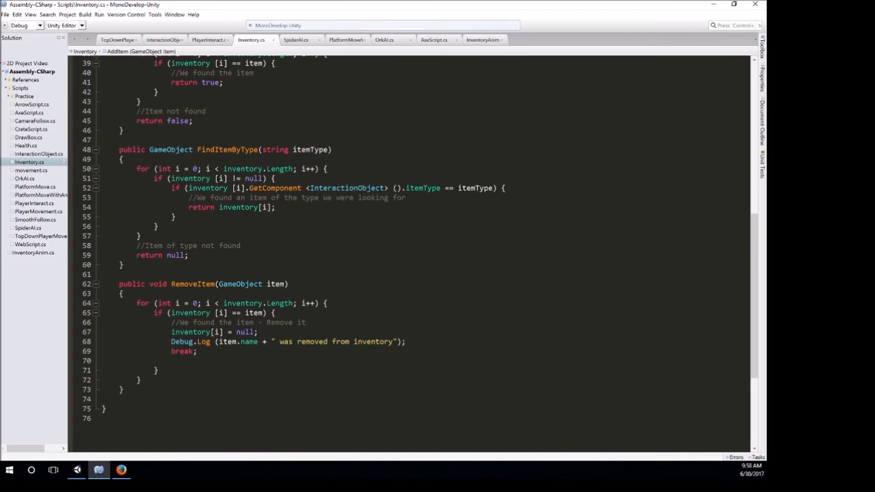
{"action": "left_click", "coordinate": [259, 332]}
{"action": "left_click", "coordinate": [305, 341]}
{"action": "left_click", "coordinate": [197, 351]}
{"action": "left_click", "coordinate": [406, 342]}
{"action": "key", "text": "Return"}
{"action": "key", "text": "Return"}
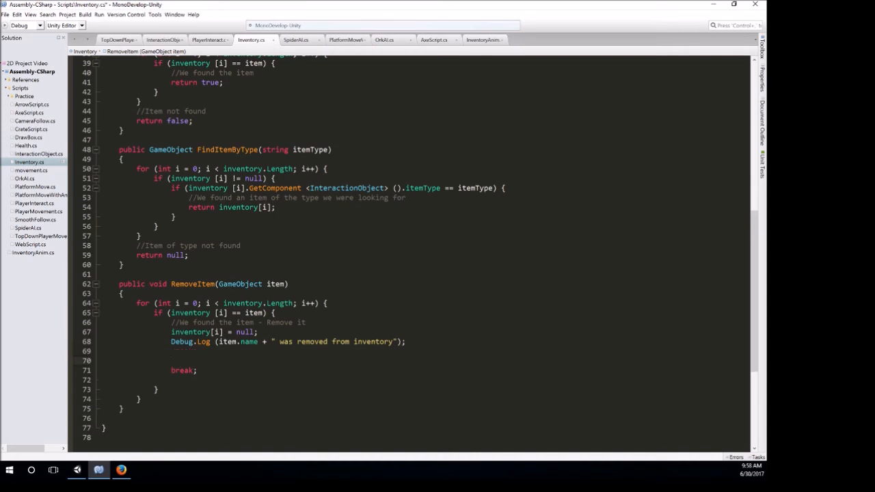
{"action": "key", "text": "Up"}
{"action": "type", "text": "//Update UI"}
Start an InventoryButtons[i] statement below the //Update UI comment in RemoveItem
{"action": "key", "text": "Down"}
{"action": "type", "text": "but"}
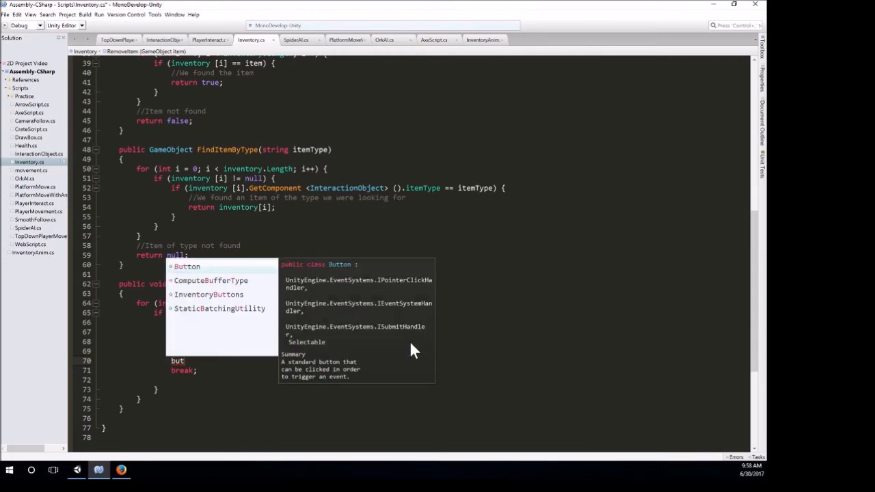
{"action": "key", "text": "Down"}
{"action": "key", "text": "Down"}
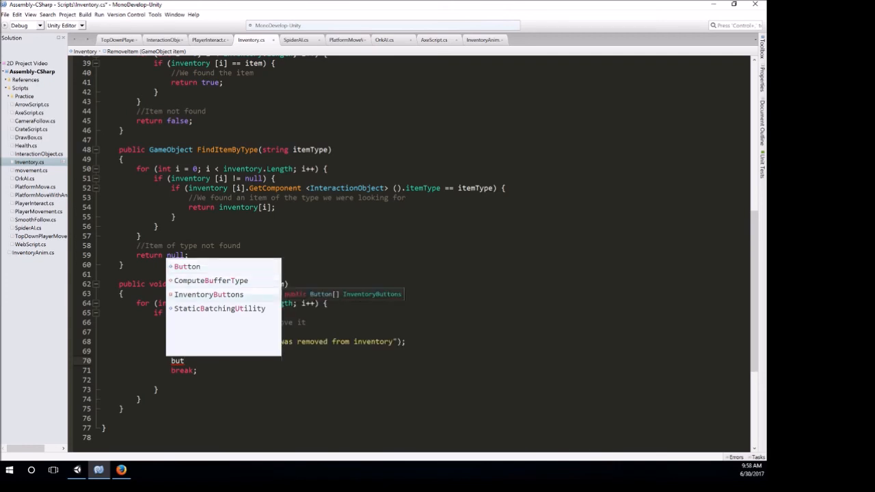
{"action": "key", "text": "Return"}
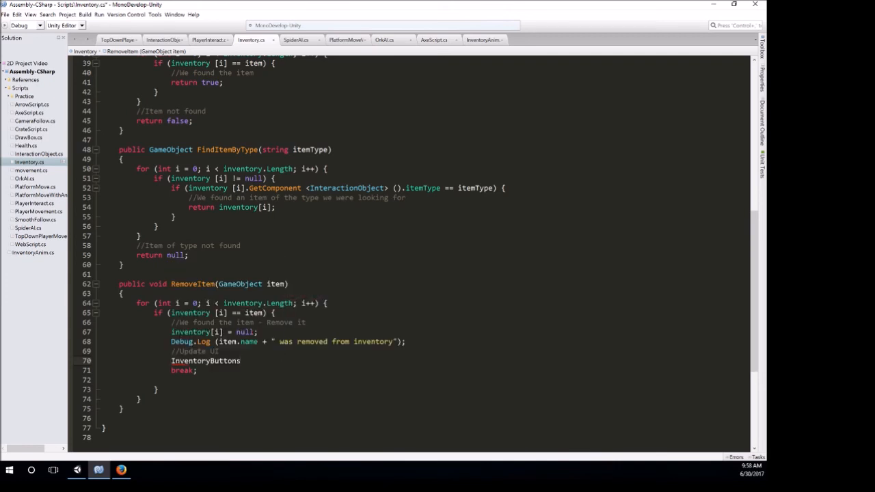
{"action": "type", "text": "[i"}
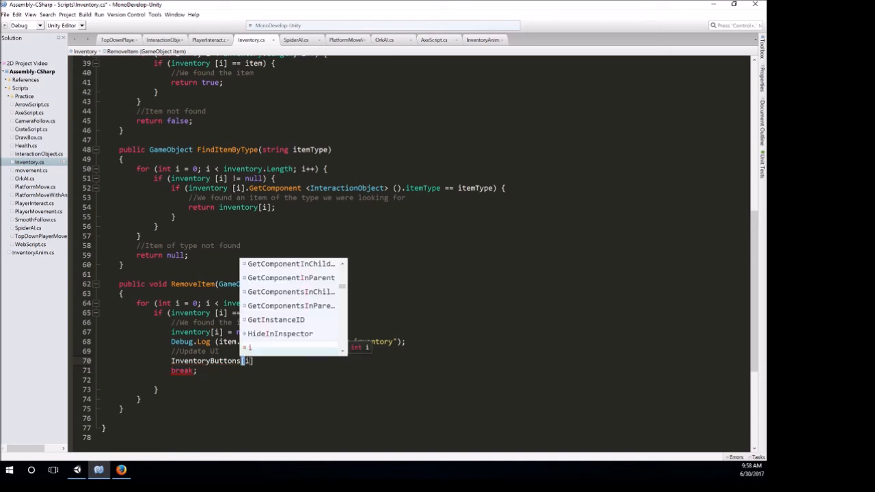
{"action": "type", "text": "]"}
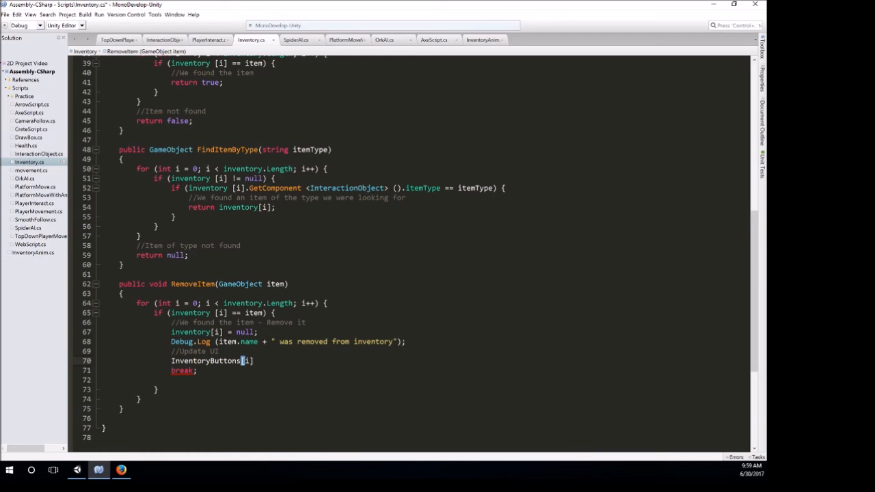
Copy AddItem's InventoryButtons[i].image.overrideSprite assignment and replace the unfinished InventoryButtons[i] statement in RemoveItem with it
{"action": "scroll", "coordinate": [416, 254], "scroll_direction": "up", "scroll_amount": 1}
{"action": "scroll", "coordinate": [417, 254], "scroll_direction": "up", "scroll_amount": 7}
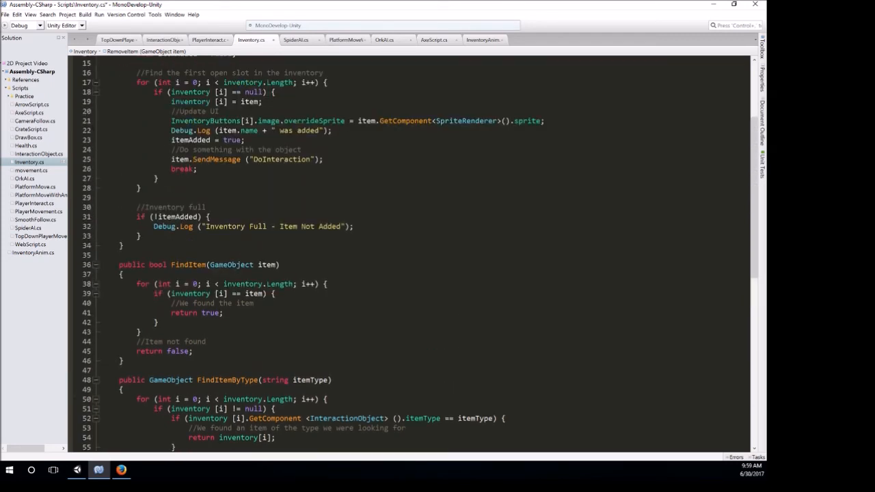
{"action": "scroll", "coordinate": [416, 253], "scroll_direction": "up", "scroll_amount": 1}
{"action": "left_click_drag", "start_coordinate": [171, 154], "coordinate": [545, 154]}
{"action": "key", "text": "ctrl+c"}
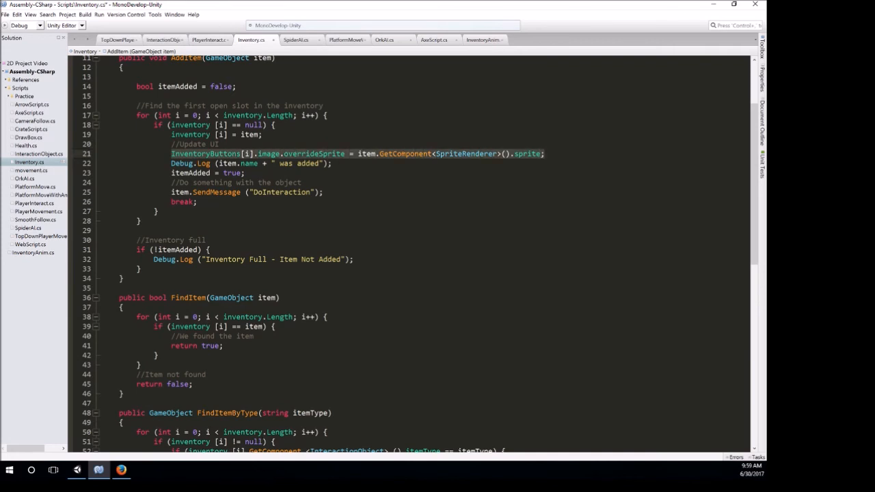
{"action": "scroll", "coordinate": [417, 254], "scroll_direction": "down", "scroll_amount": 10}
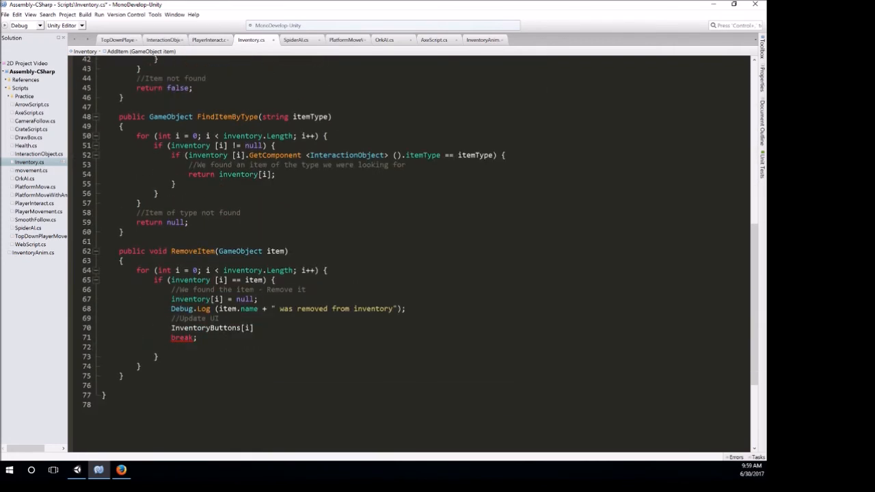
{"action": "left_click_drag", "start_coordinate": [171, 328], "coordinate": [253, 329]}
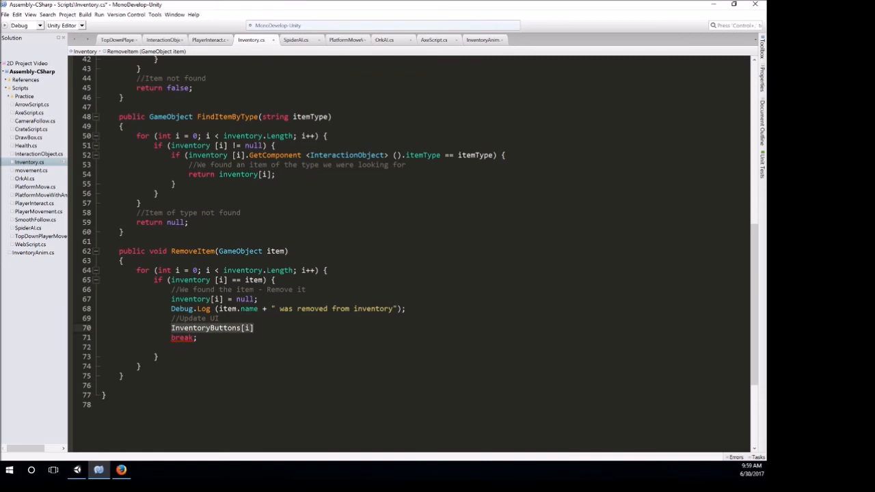
{"action": "key", "text": "ctrl+v"}
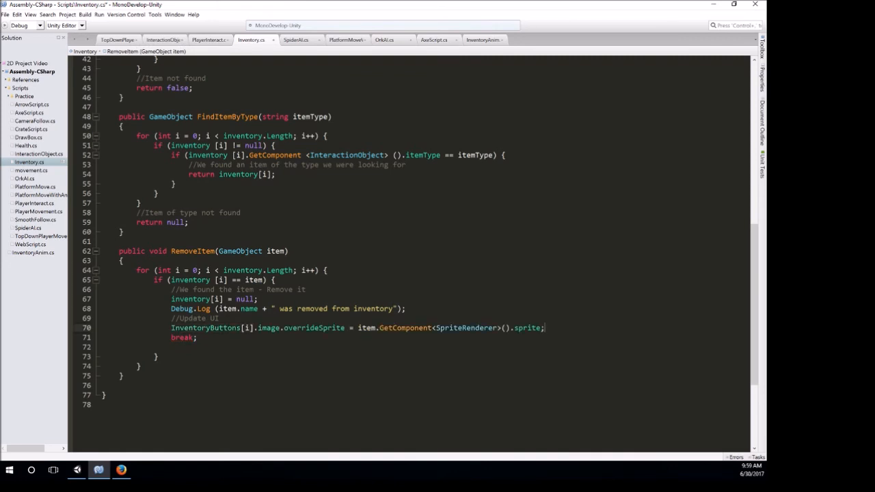
Change the value assigned to overrideSprite in RemoveItem to null
{"action": "left_click_drag", "start_coordinate": [357, 328], "coordinate": [544, 328]}
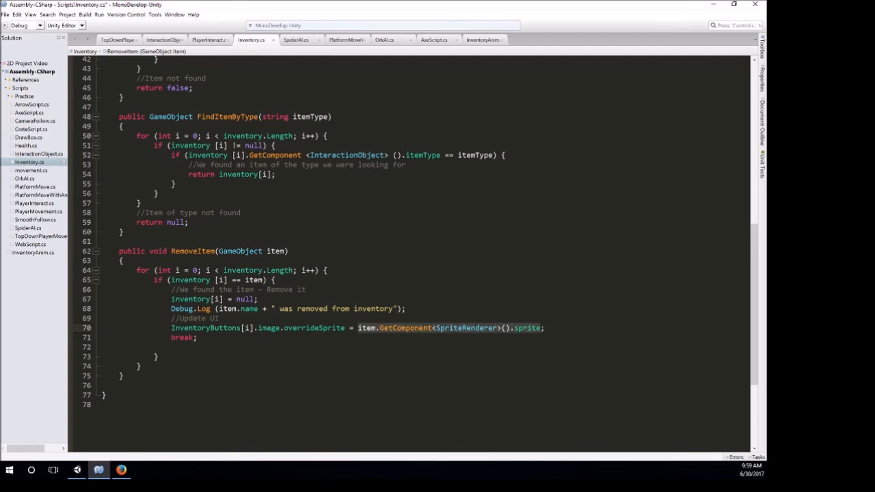
{"action": "type", "text": "null"}
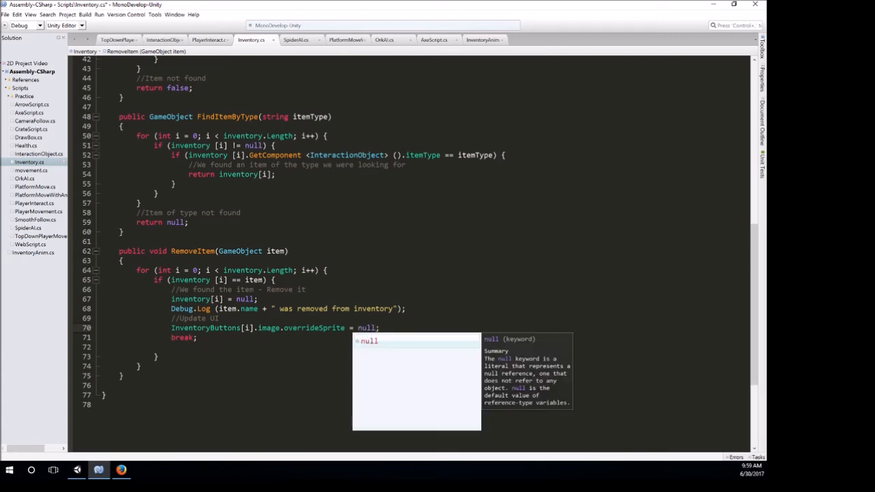
{"action": "type", "text": ";"}
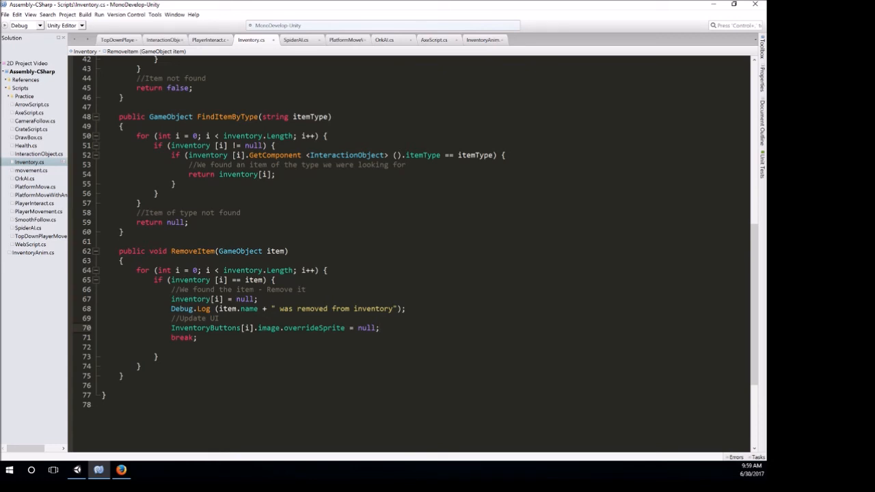
Switch to Unity, run the game, collect the blue potion and use it to test its removal from the inventory bar
{"action": "left_click", "coordinate": [79, 472]}
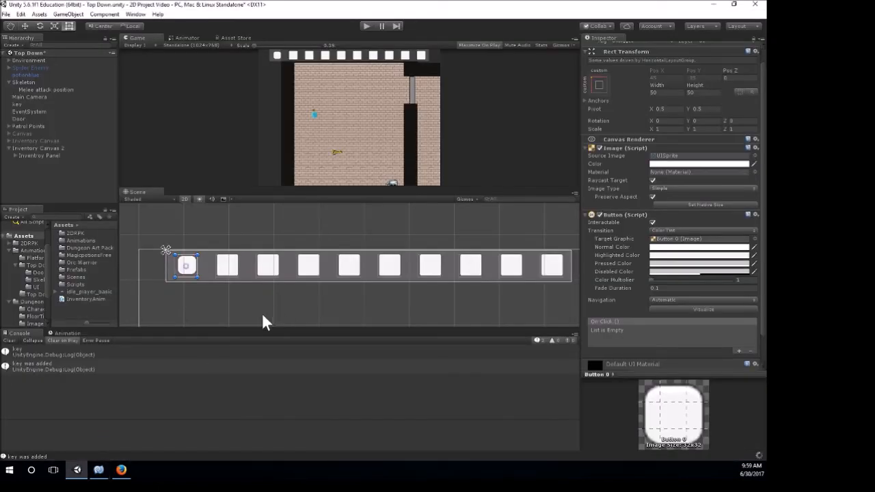
{"action": "left_click", "coordinate": [366, 26]}
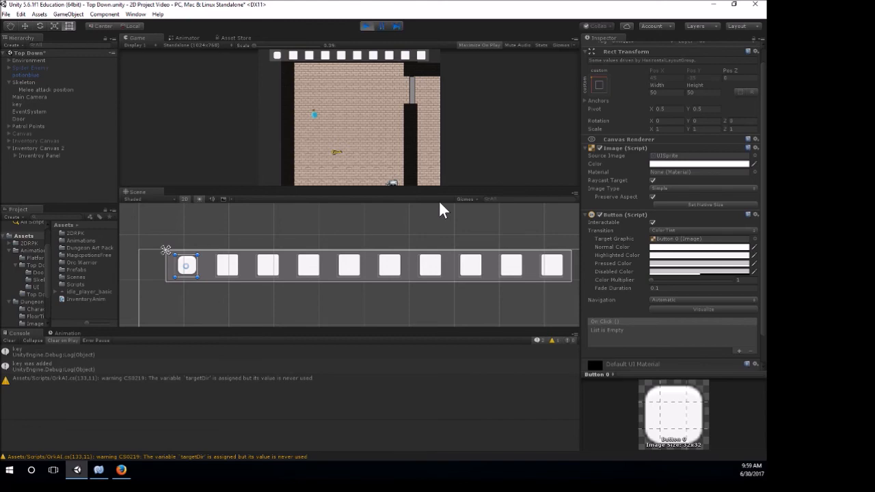
{"action": "key", "text": "w"}
{"action": "key", "text": "a"}
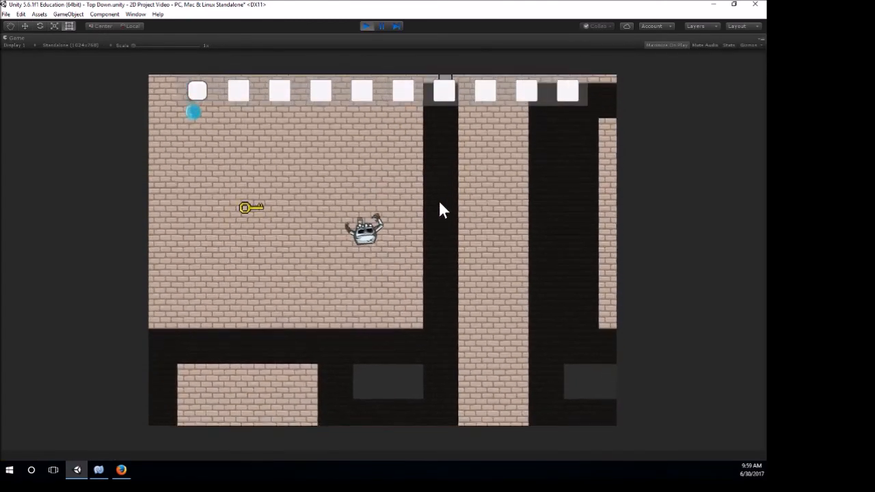
{"action": "key", "text": "w"}
{"action": "key", "text": "a"}
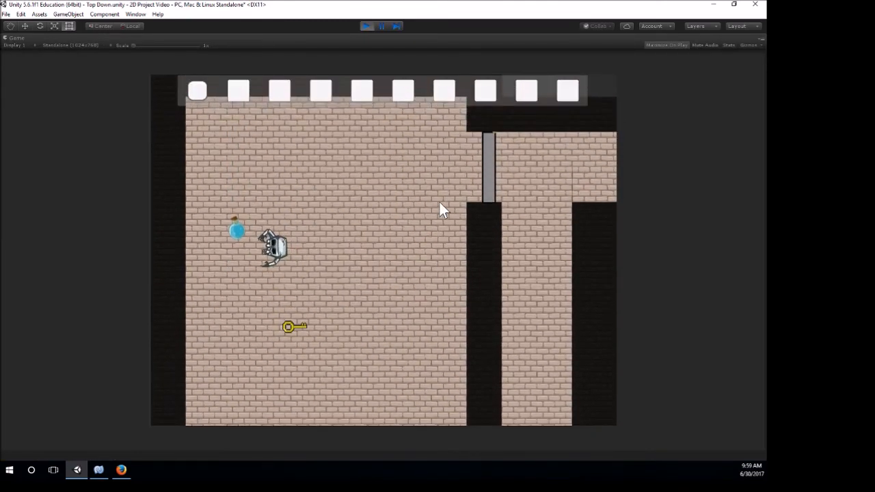
{"action": "key", "text": "e"}
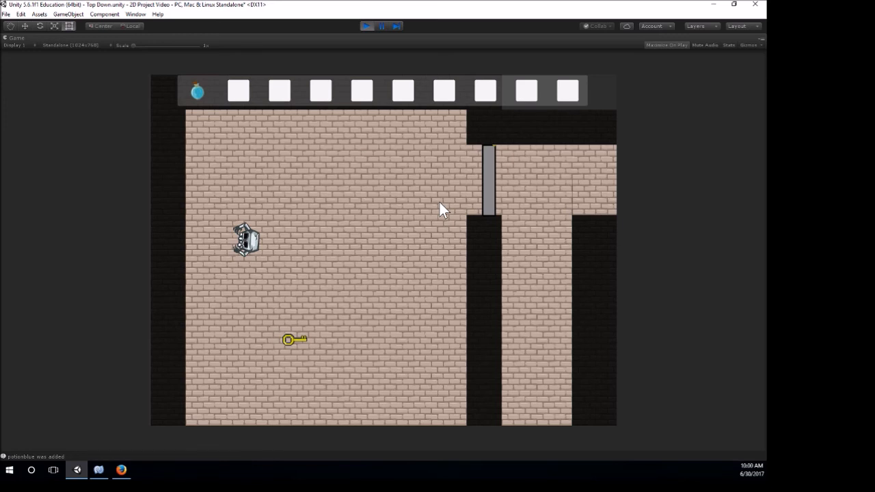
{"action": "key", "text": "p"}
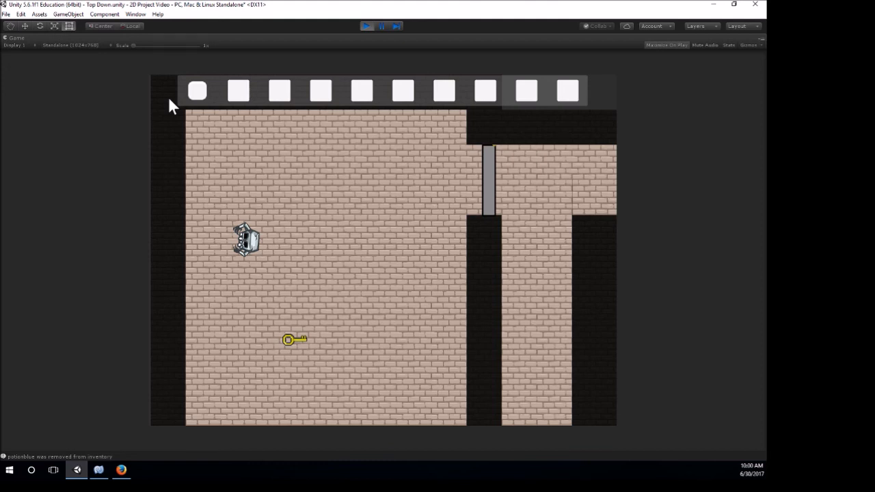
Restore the Game view from maximized and inspect the Inventory and Inventory Buttons arrays on Skeleton during play
{"action": "left_click", "coordinate": [761, 38]}
{"action": "left_click", "coordinate": [700, 71]}
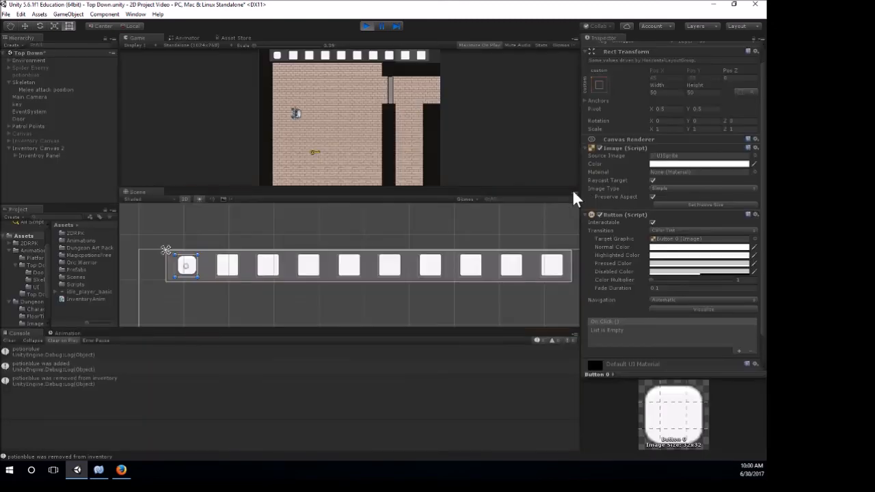
{"action": "left_click", "coordinate": [27, 82]}
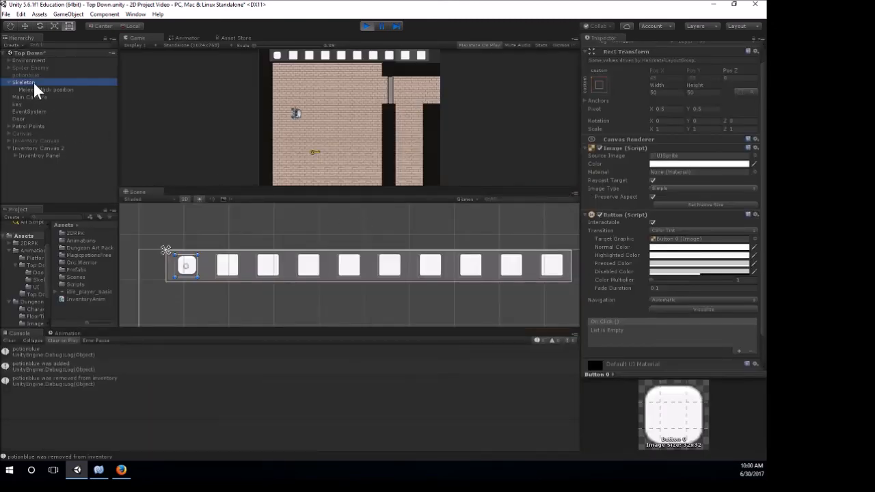
{"action": "scroll", "coordinate": [696, 323], "scroll_direction": "down", "scroll_amount": 10}
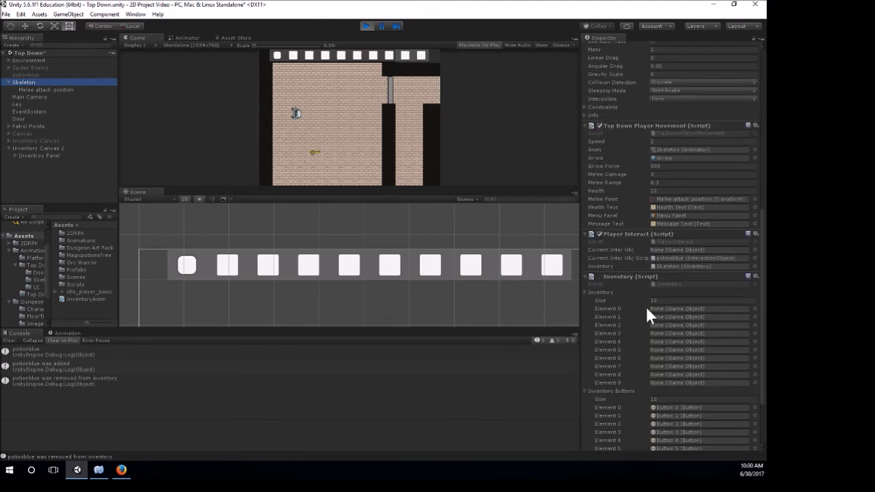
{"action": "scroll", "coordinate": [660, 311], "scroll_direction": "down", "scroll_amount": 3}
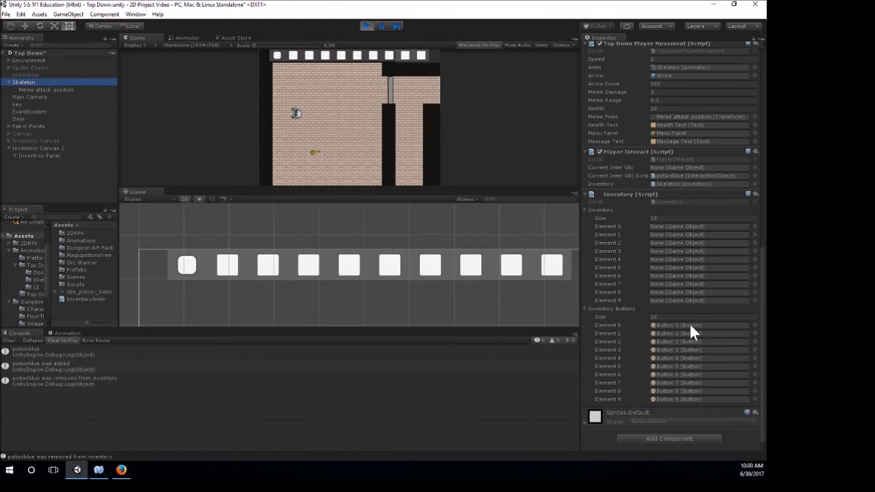
Review the Player Interact and Inventory script components on Skeleton during play, and stop the game
{"action": "scroll", "coordinate": [637, 281], "scroll_direction": "up", "scroll_amount": 3}
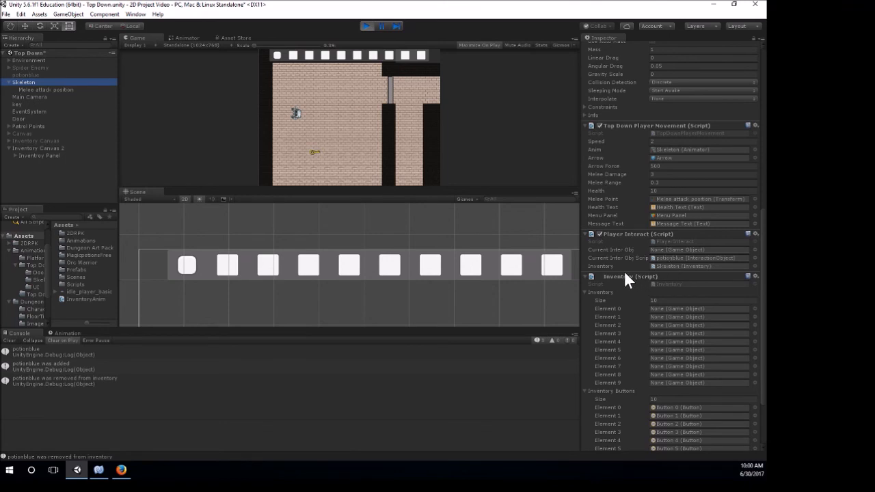
{"action": "key", "text": "e"}
{"action": "scroll", "coordinate": [644, 297], "scroll_direction": "down", "scroll_amount": 3}
{"action": "scroll", "coordinate": [645, 297], "scroll_direction": "up", "scroll_amount": 5}
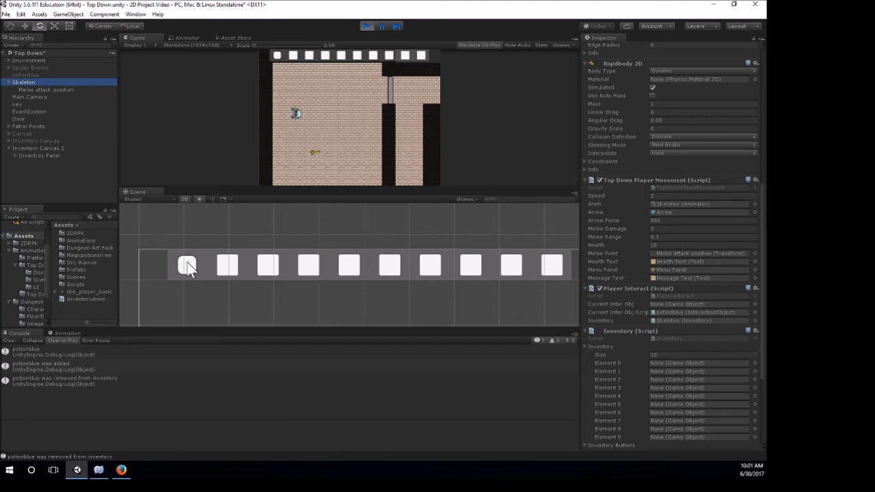
{"action": "scroll", "coordinate": [634, 284], "scroll_direction": "down", "scroll_amount": 5}
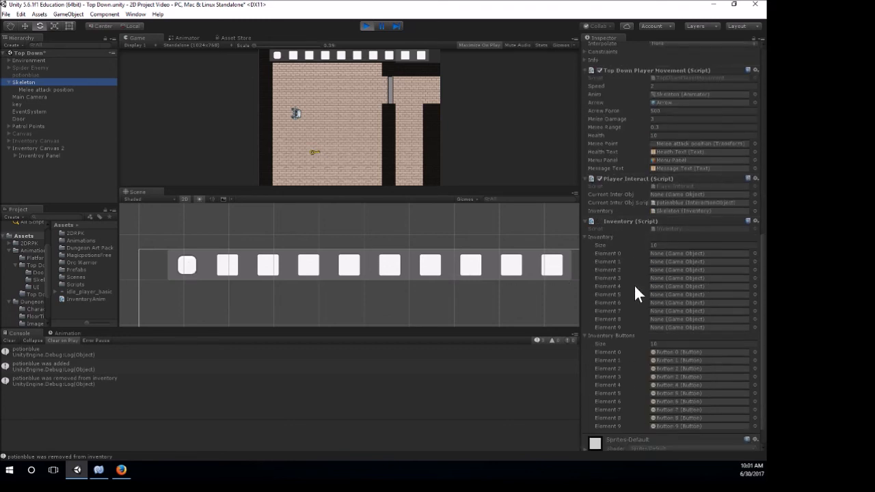
{"action": "scroll", "coordinate": [429, 274], "scroll_direction": "up", "scroll_amount": 2}
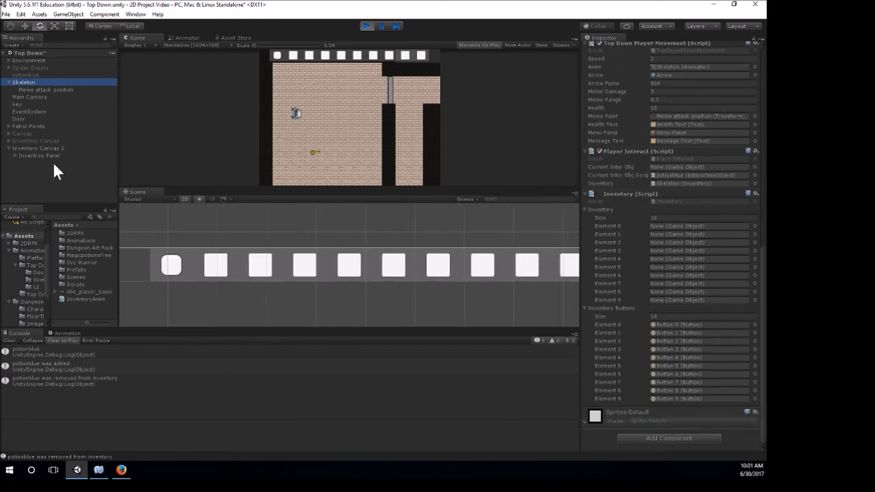
{"action": "left_click", "coordinate": [366, 26]}
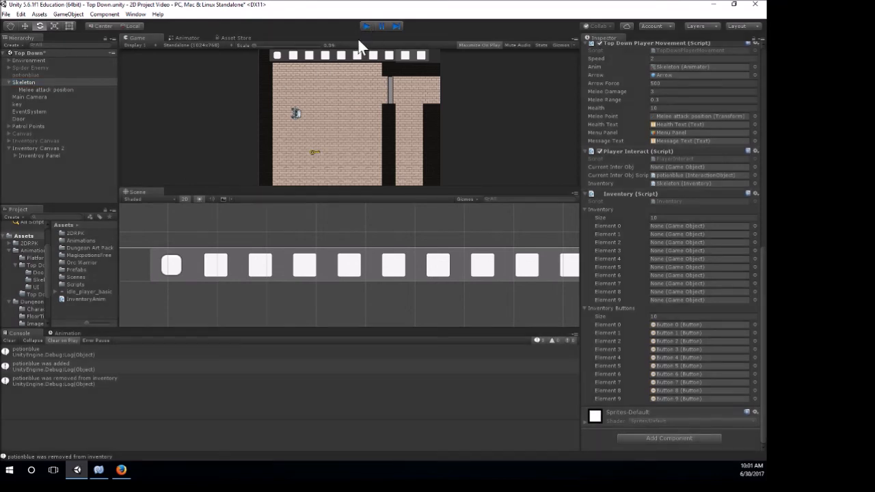
Add an empty On Click () event entry to Button 0 under Inventroy Panel and switch to the Move tool
{"action": "left_click", "coordinate": [15, 155]}
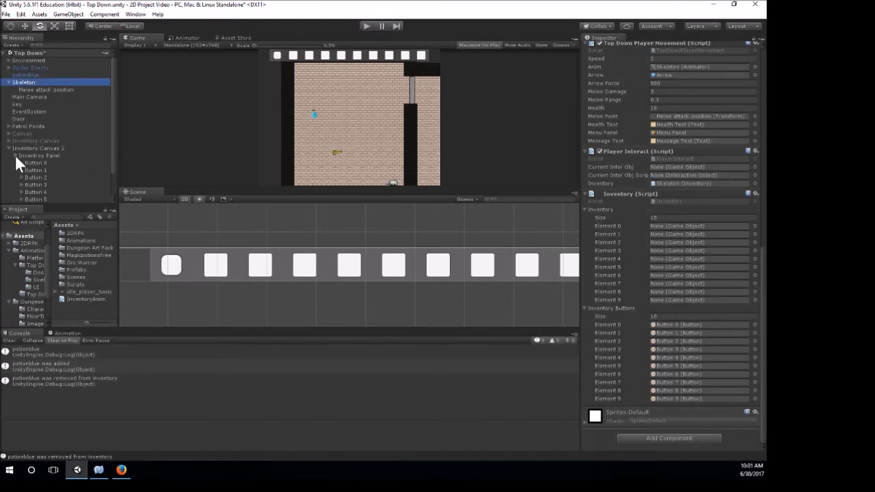
{"action": "left_click", "coordinate": [33, 162]}
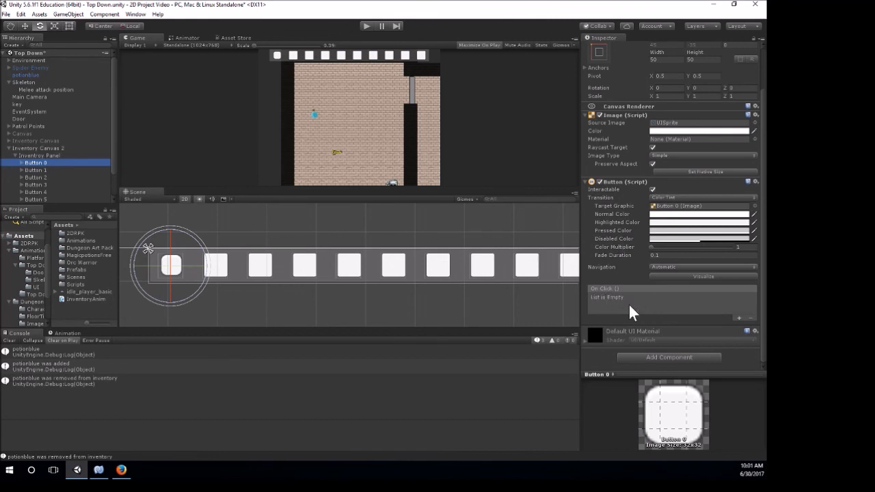
{"action": "left_click", "coordinate": [739, 317]}
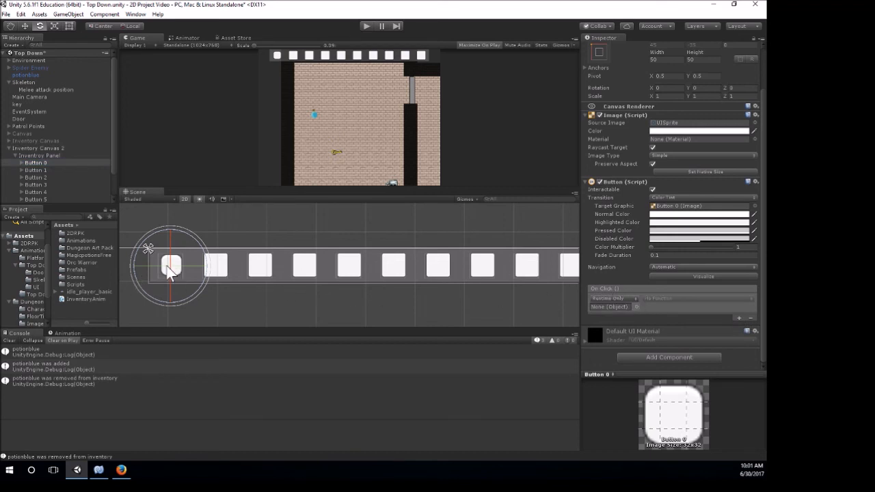
{"action": "left_click", "coordinate": [24, 25]}
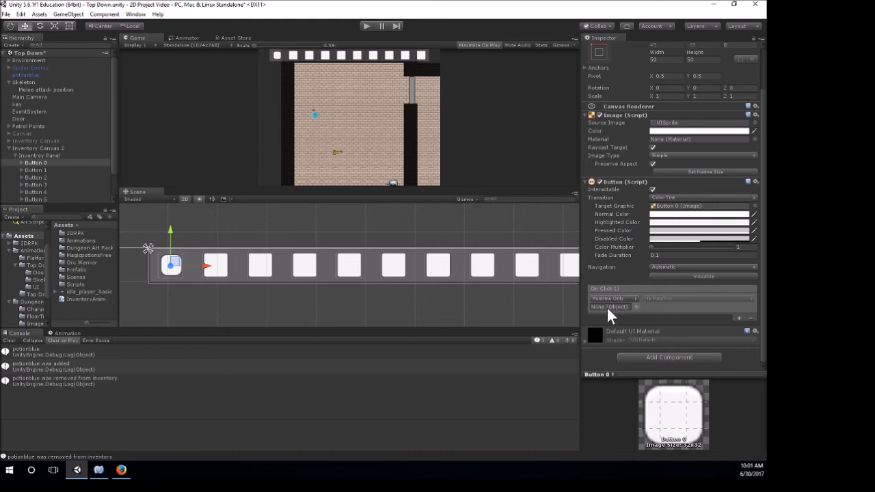